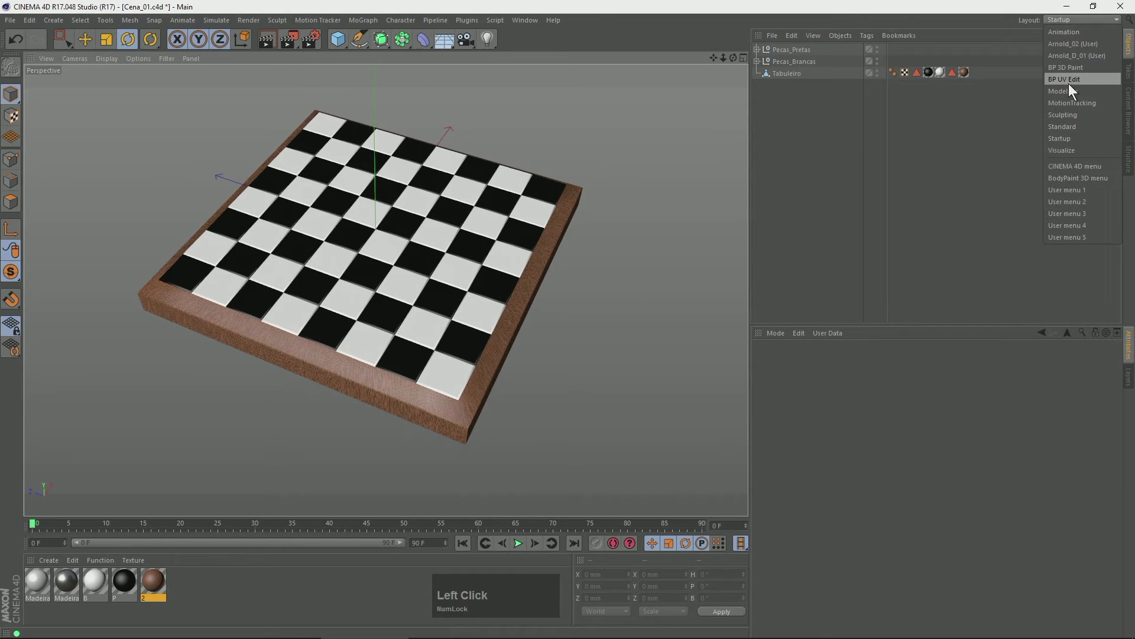
Switch to the BP UV Edit layout, select the Tabuleiro object and show its UV mesh
left_click(1064, 79)
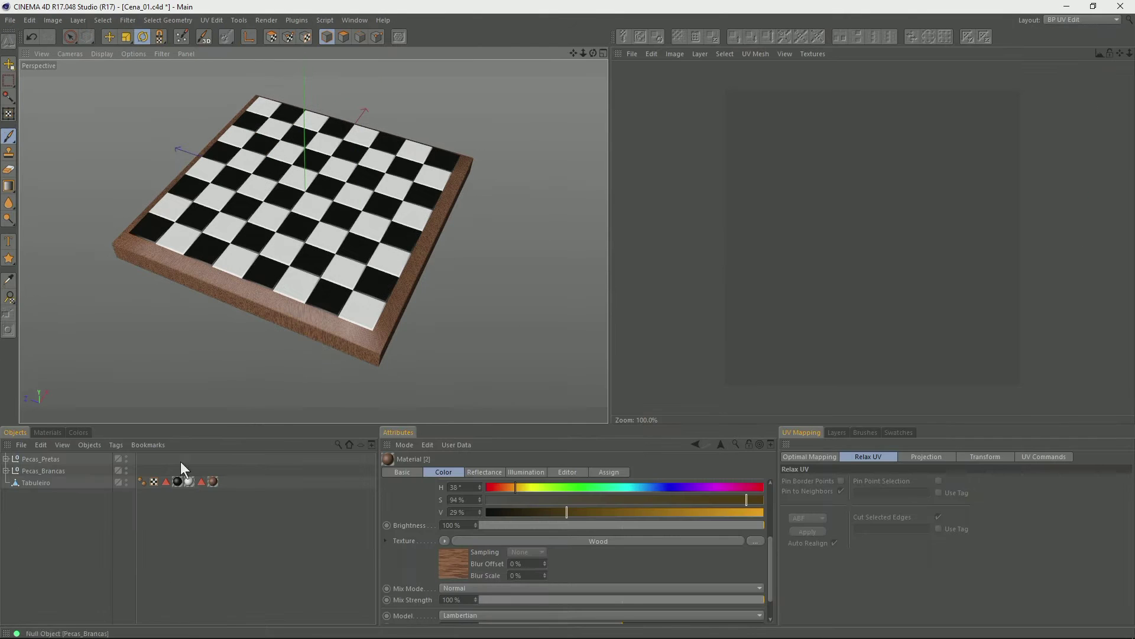
left_click(323, 260)
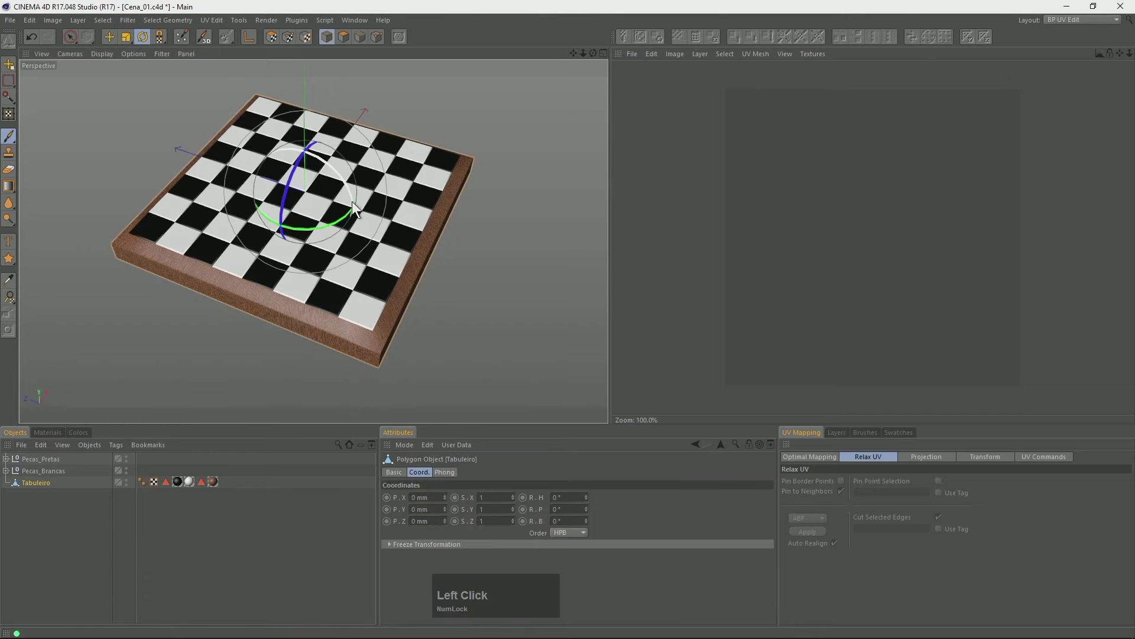
left_click(763, 53)
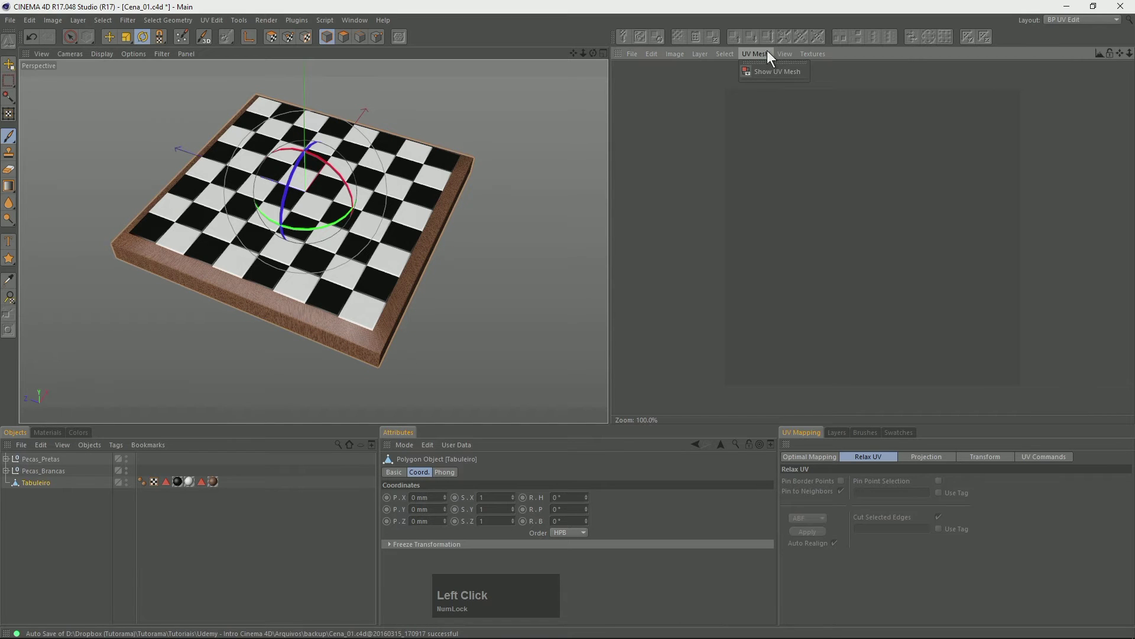
left_click(775, 71)
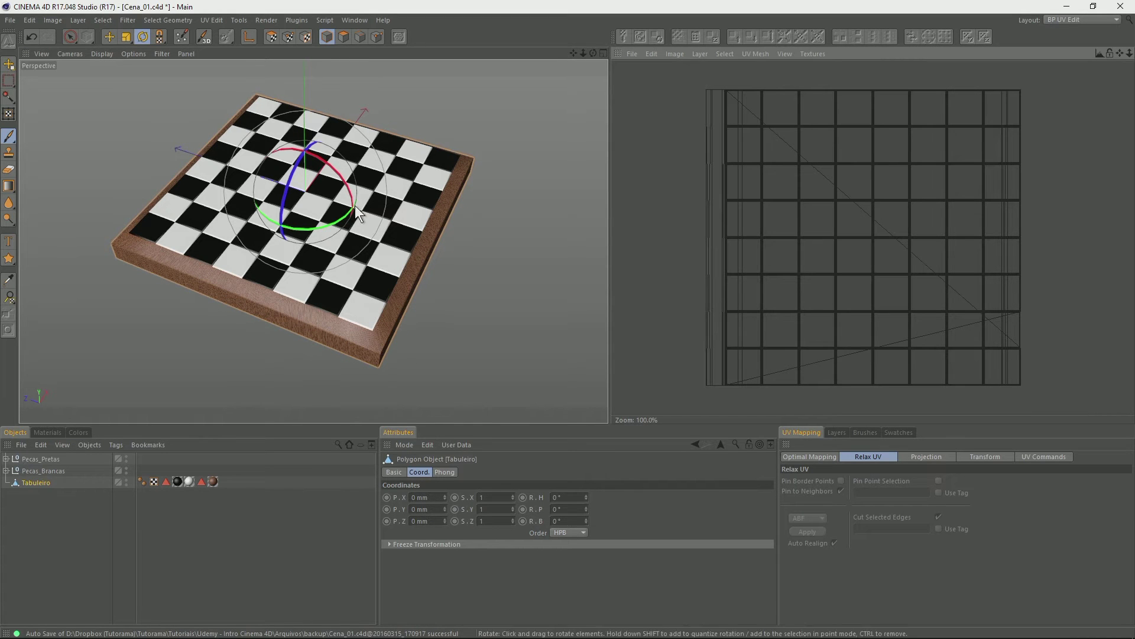
Switch to edge mode to edit the edges of the chessboard's wooden frame
left_click_drag(304, 177, 367, 246, "alt")
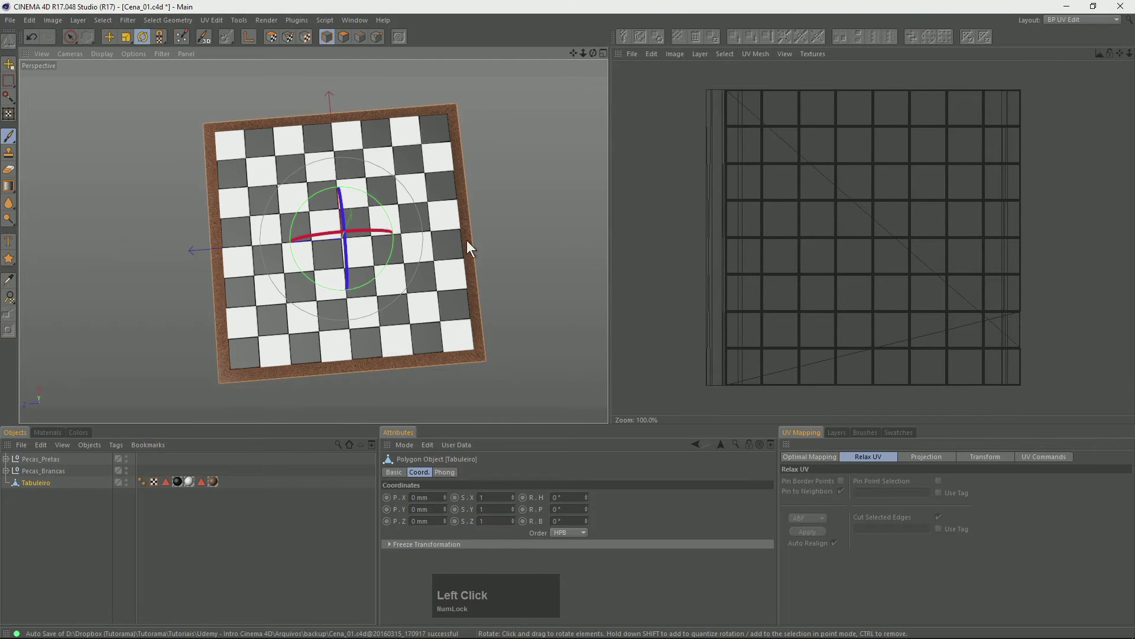
left_click_drag(358, 275, 421, 214, "alt")
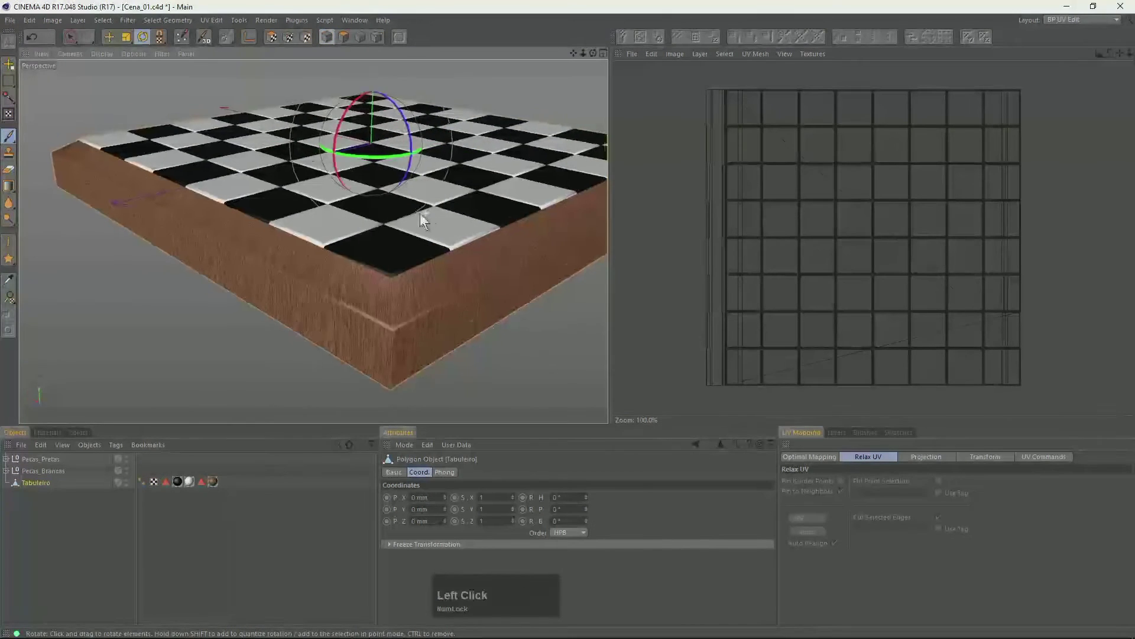
scroll(421, 214, "down", 3)
key("s")
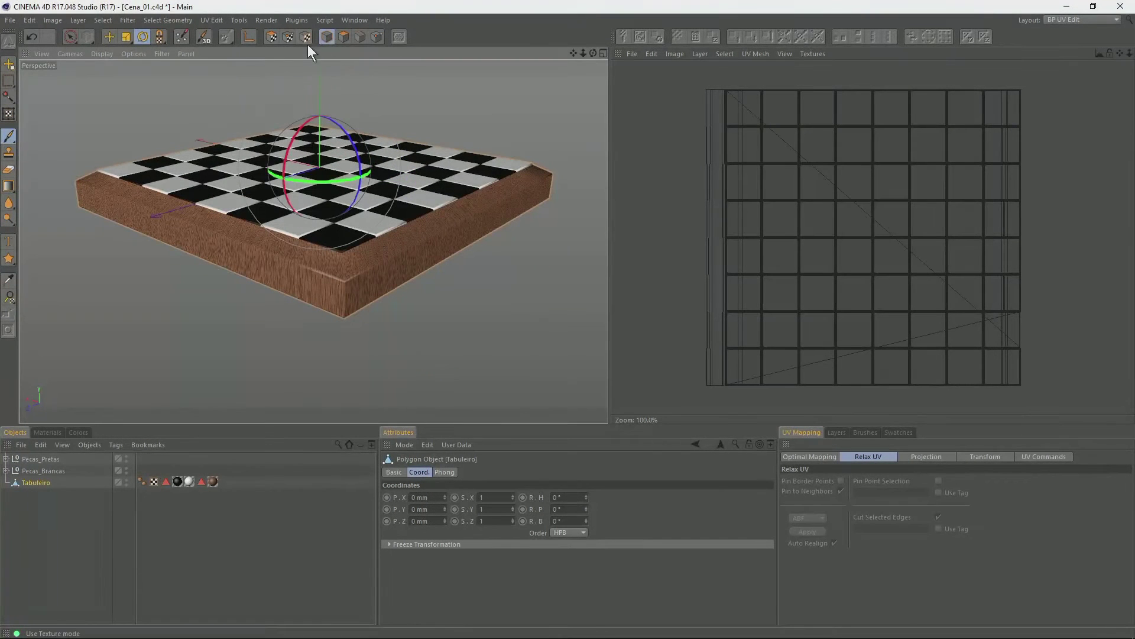
left_click(359, 38)
left_click_drag(332, 287, 363, 261)
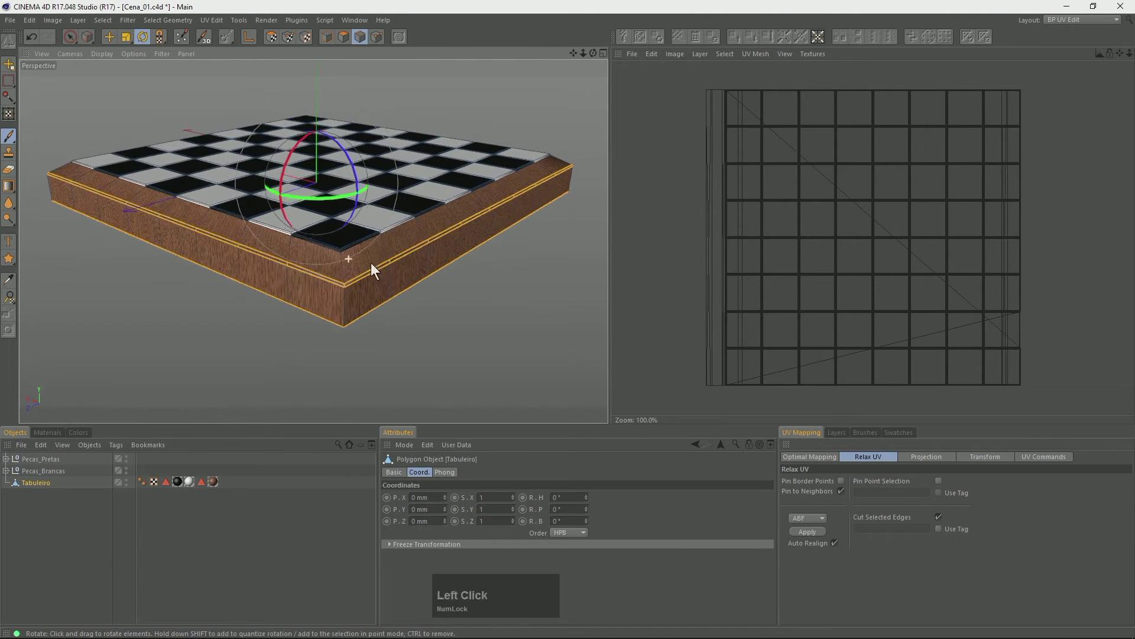
Select the edges down the frame's first corner, next to a black square, leaving out the short edge on the square itself
scroll(364, 261, "up", 5)
left_click(336, 278)
left_click(338, 392)
left_click(415, 292)
left_click_drag(415, 293, 469, 310, "alt")
middle_click_drag(467, 126, 446, 229, "alt")
left_click_drag(446, 229, 346, 289)
key("2")
left_click_drag(276, 353, 380, 335)
key("ctrl")
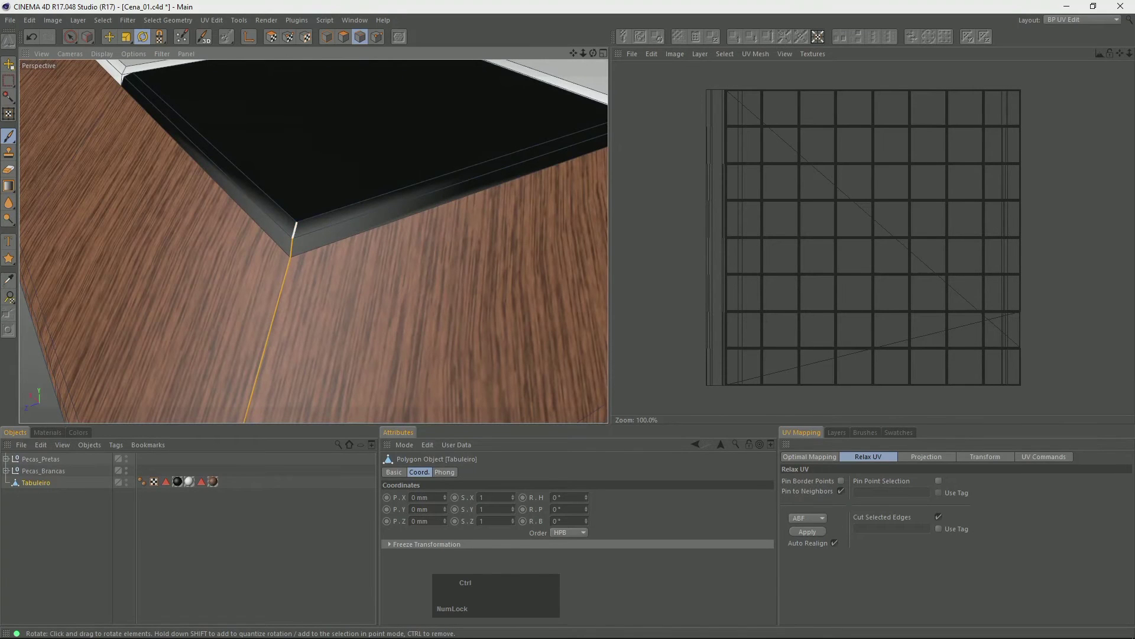
left_click(70, 37)
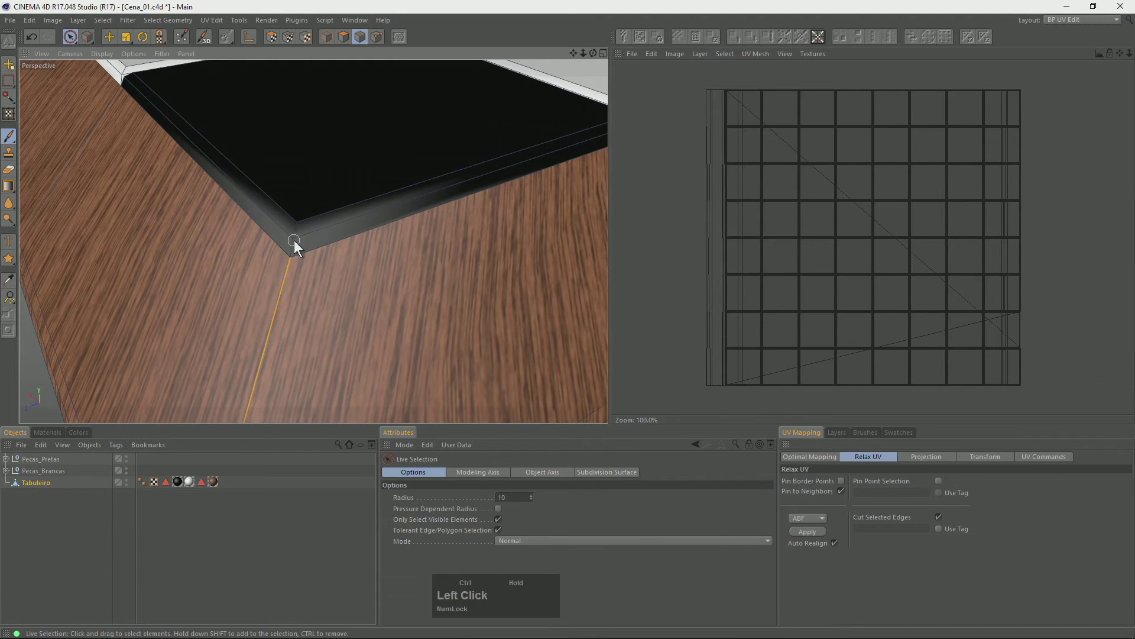
left_click_drag(409, 220, 343, 181, "alt")
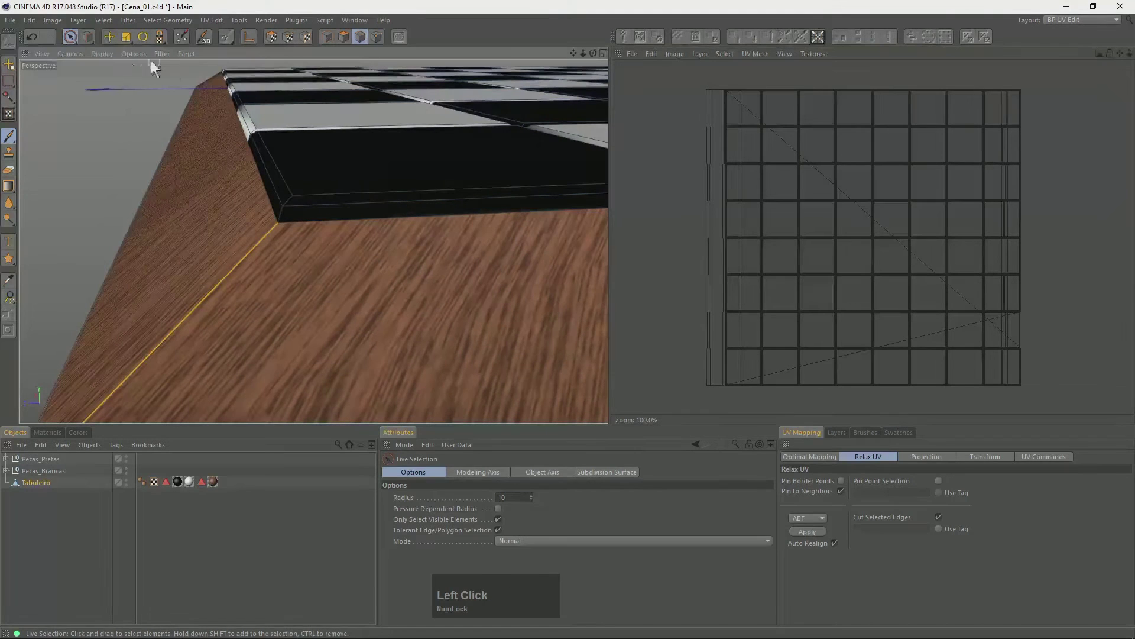
Add the frame edges below a white corner square to the selection, leaving out the short edges on the square
left_click(110, 35)
right_click_drag(426, 223, 248, 227, "alt")
left_click_drag(408, 206, 326, 230, "alt")
scroll(343, 242, "up", 5)
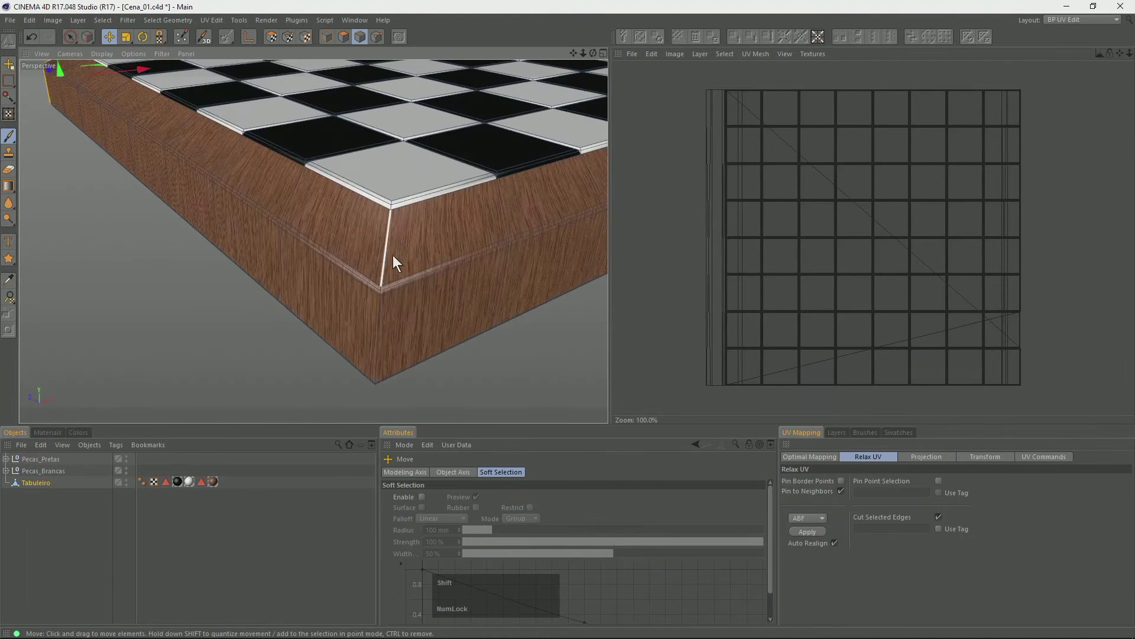
left_click(386, 263, "shift")
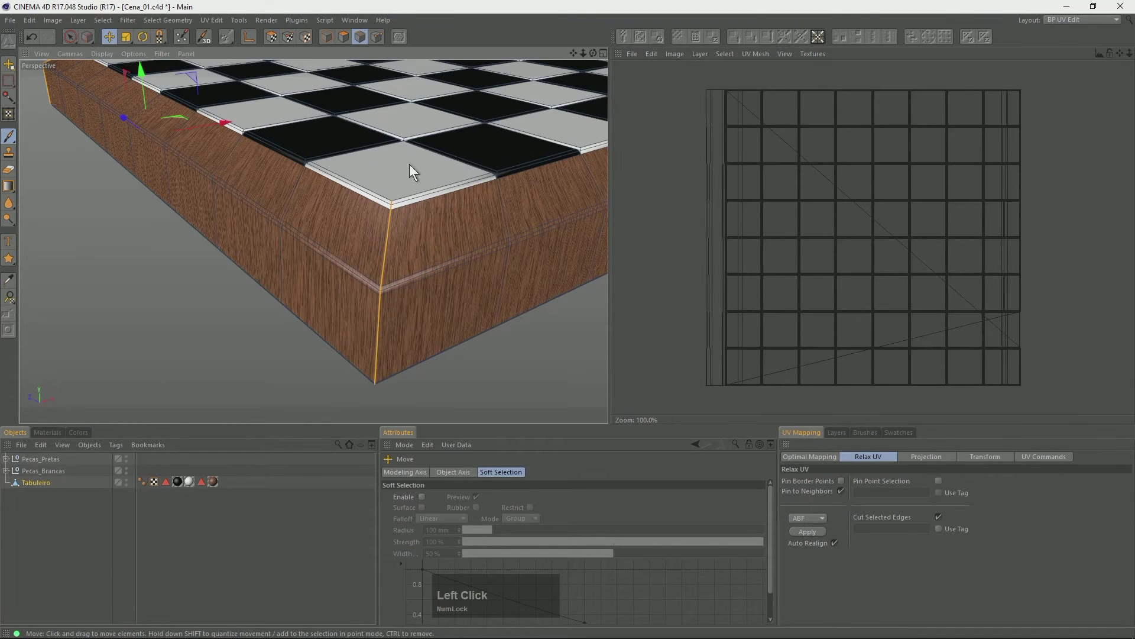
scroll(387, 193, "up", 3)
left_click(71, 38)
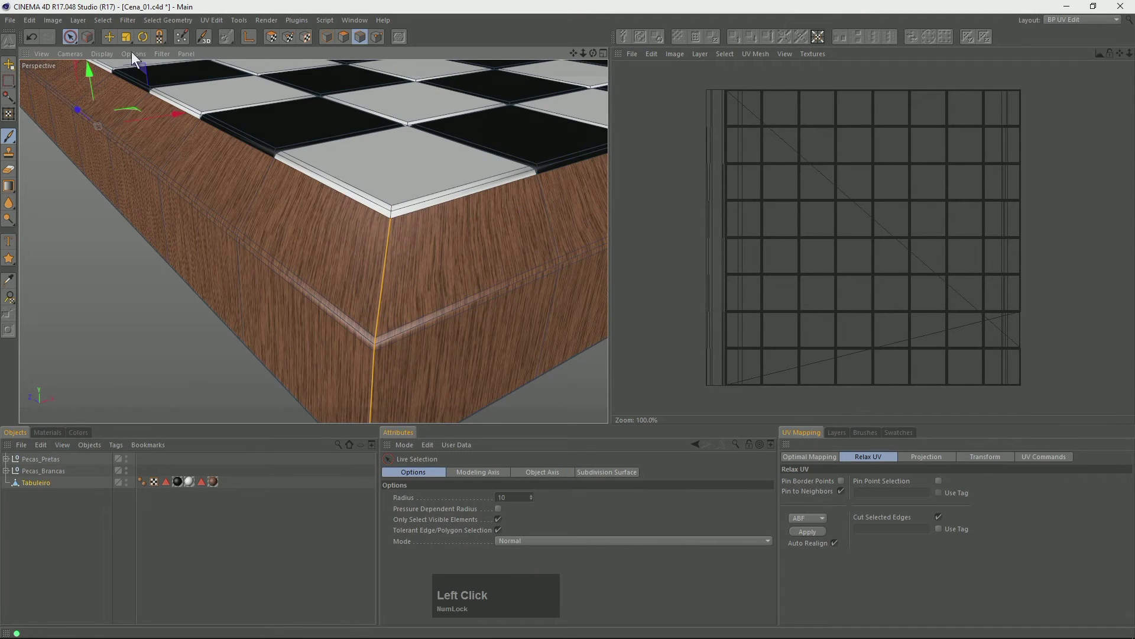
Add the frame edges below the other black corner square to the selection, without the square's own short edges
left_click(109, 37)
scroll(387, 122, "down", 6)
left_click_drag(358, 311, 346, 207)
left_click(346, 207)
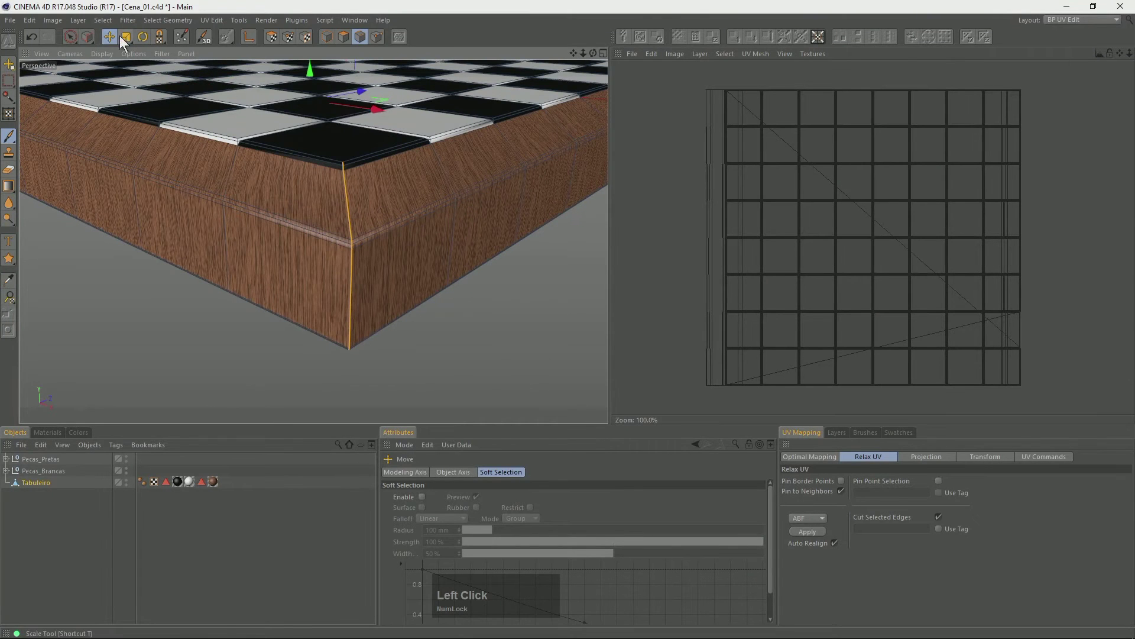
left_click(68, 35)
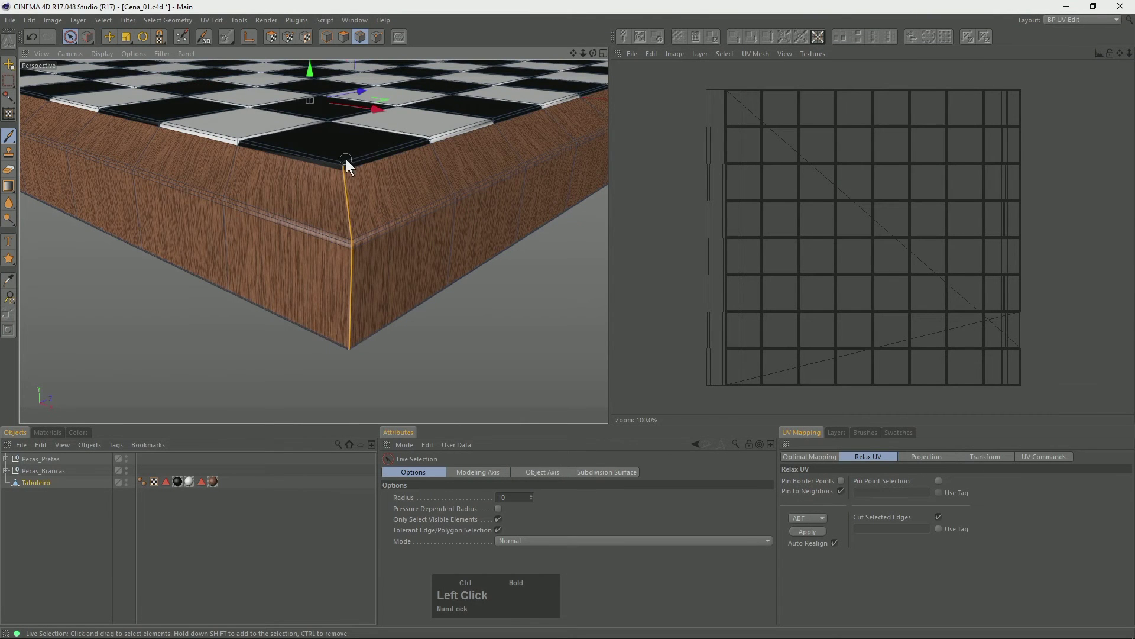
left_click_drag(344, 161, 308, 178, "alt")
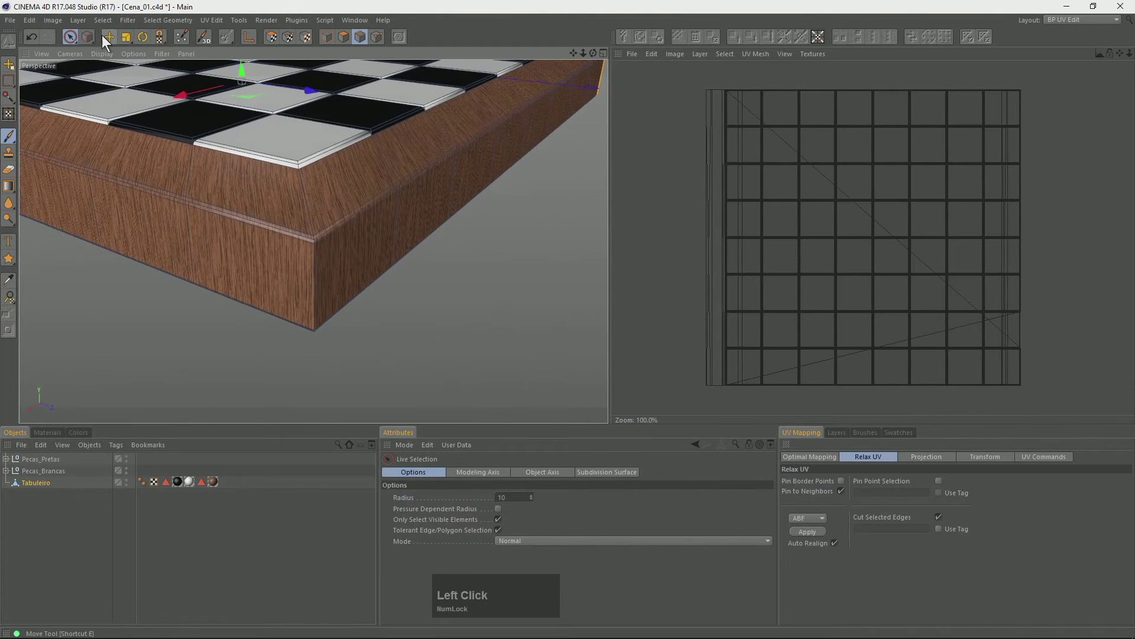
Add the frame edges at the last white corner to complete the four corner seams, deselecting the square's own short edges
left_click(107, 36)
left_click(309, 195)
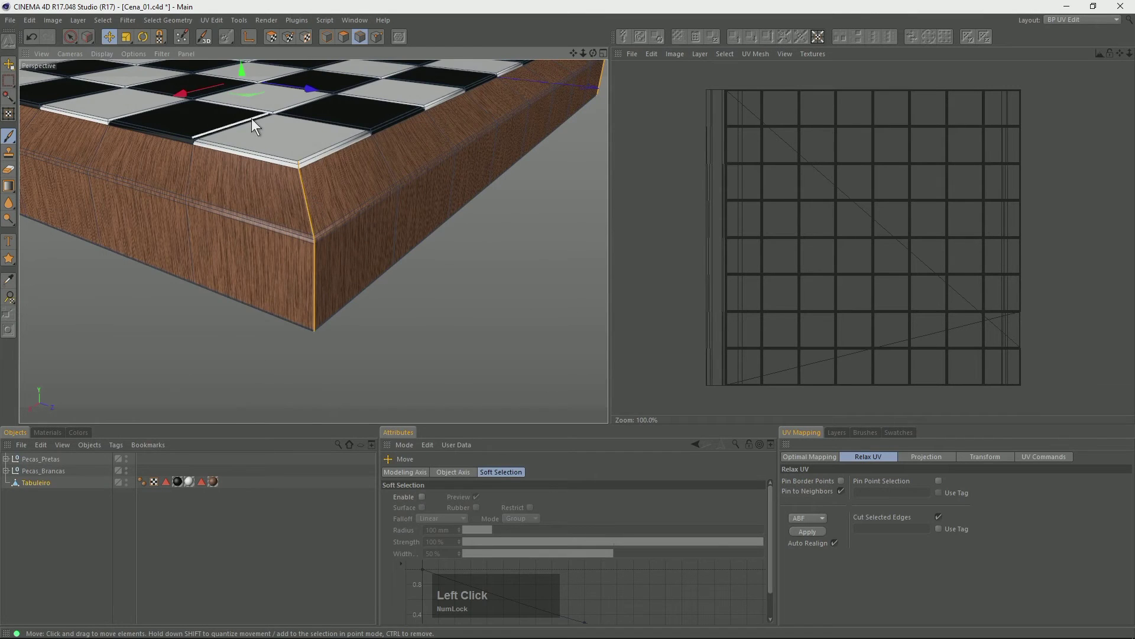
scroll(285, 124, "up", 3)
left_click(70, 37)
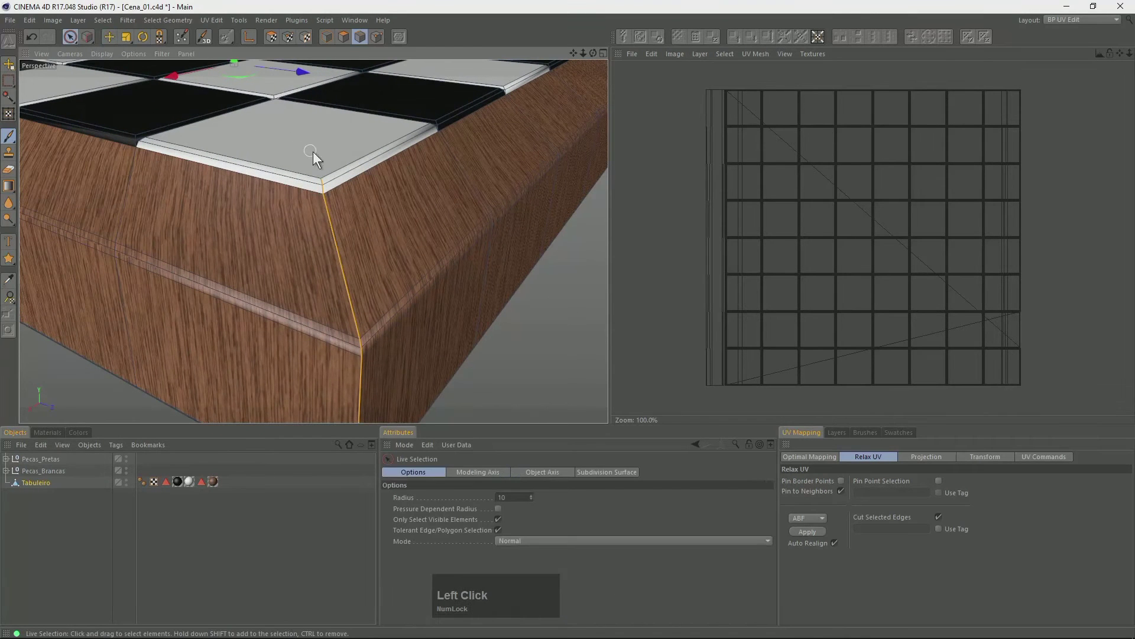
left_click_drag(327, 158, 322, 184, "ctrl")
right_click_drag(411, 166, 304, 187, "alt")
left_click_drag(304, 188, 480, 244, "alt")
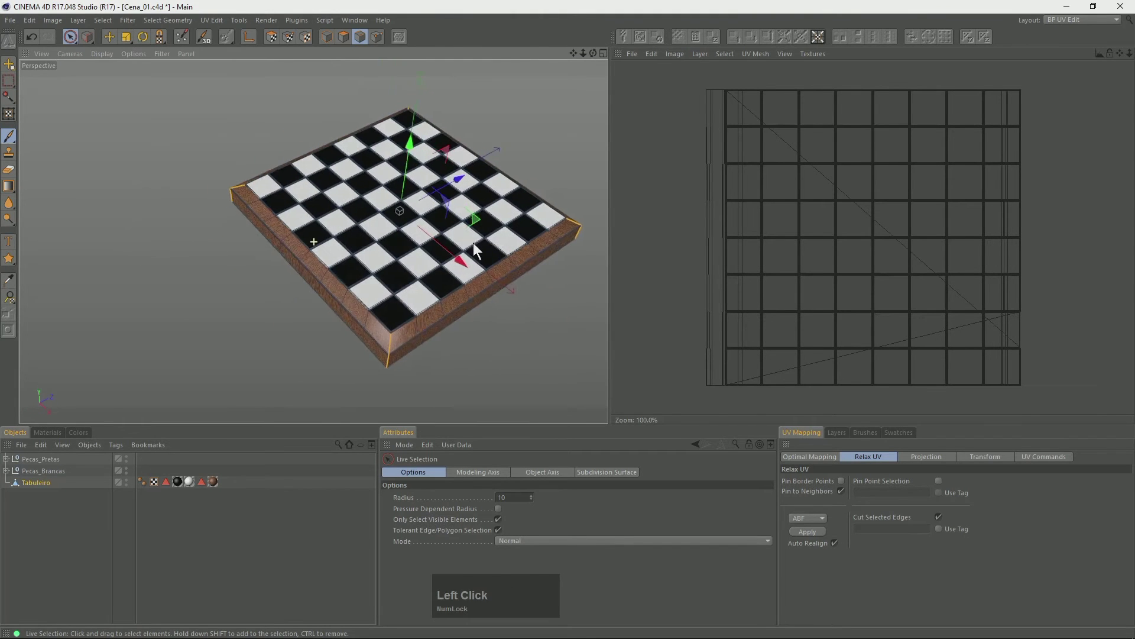
middle_click_drag(481, 243, 386, 240, "alt")
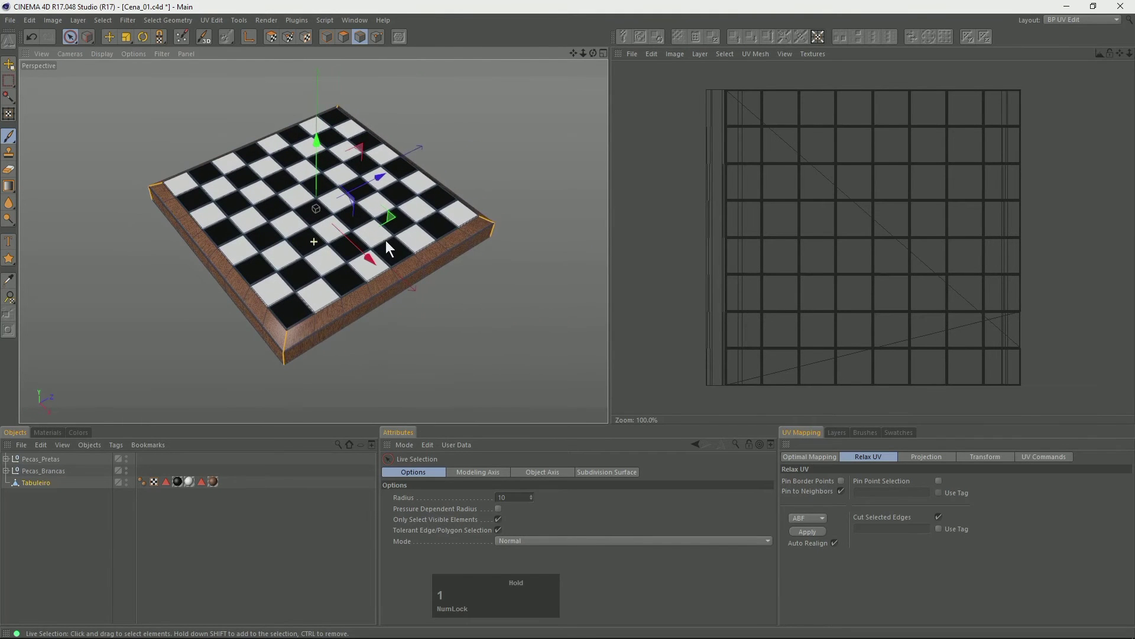
Switch to UV polygon editing and select all polygons of the board
left_click(272, 37)
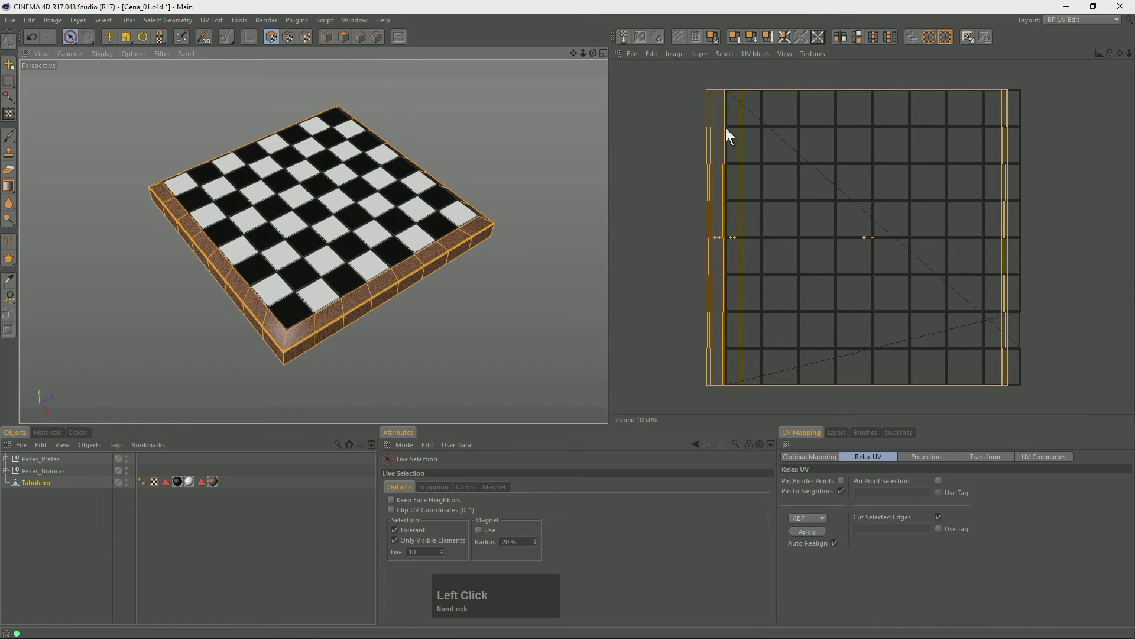
left_click(152, 20)
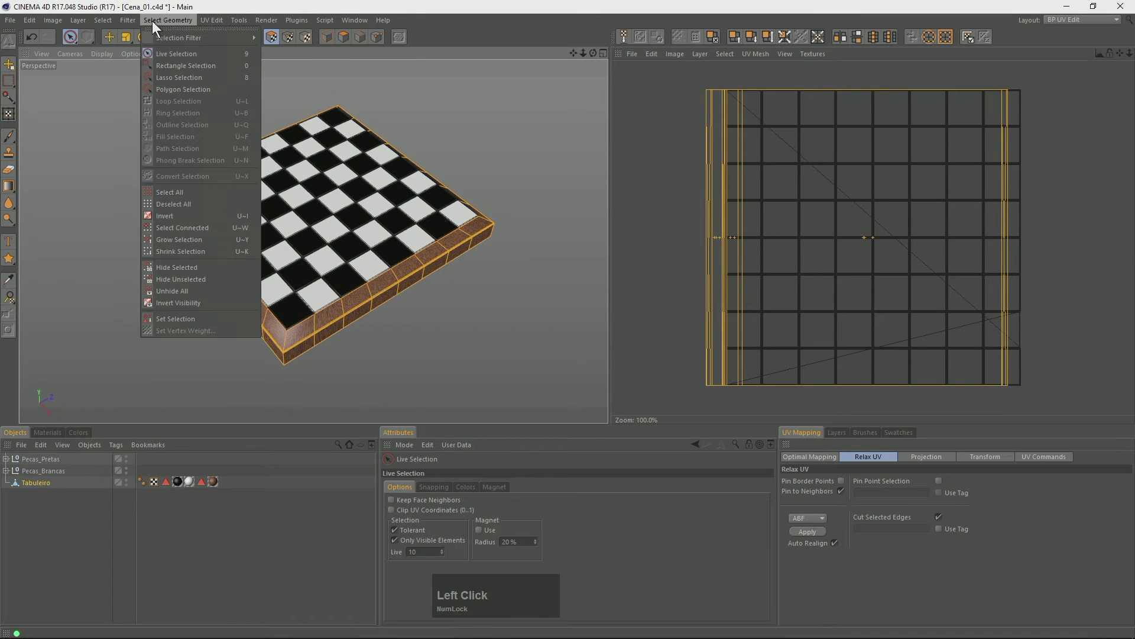
left_click(193, 193)
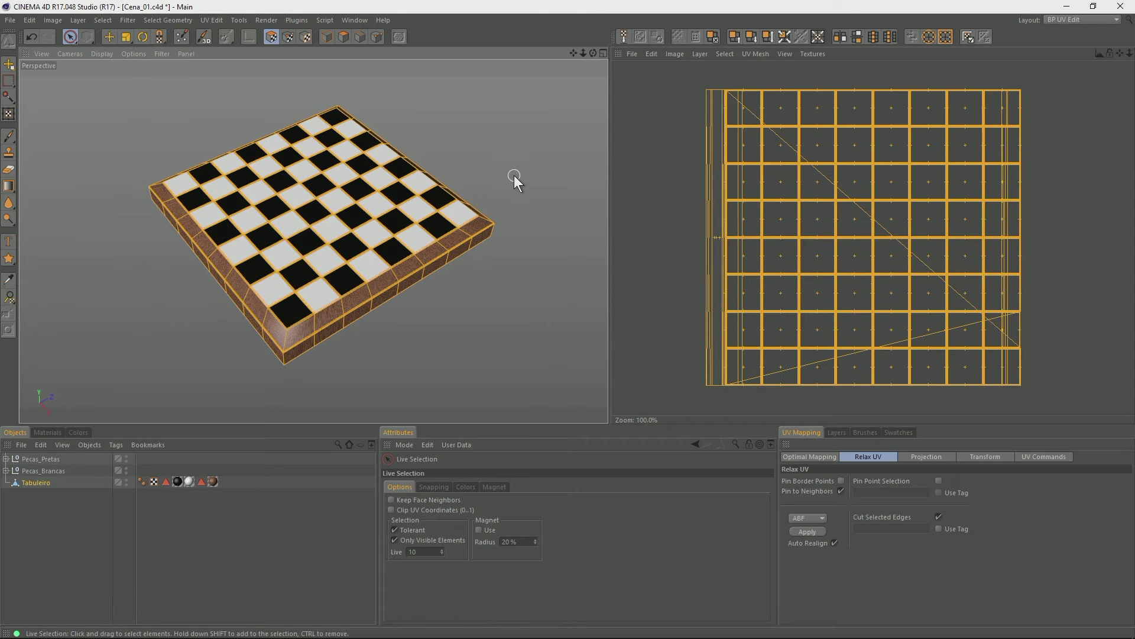
Apply a Frontal UV projection to the board from the top view
key("F2")
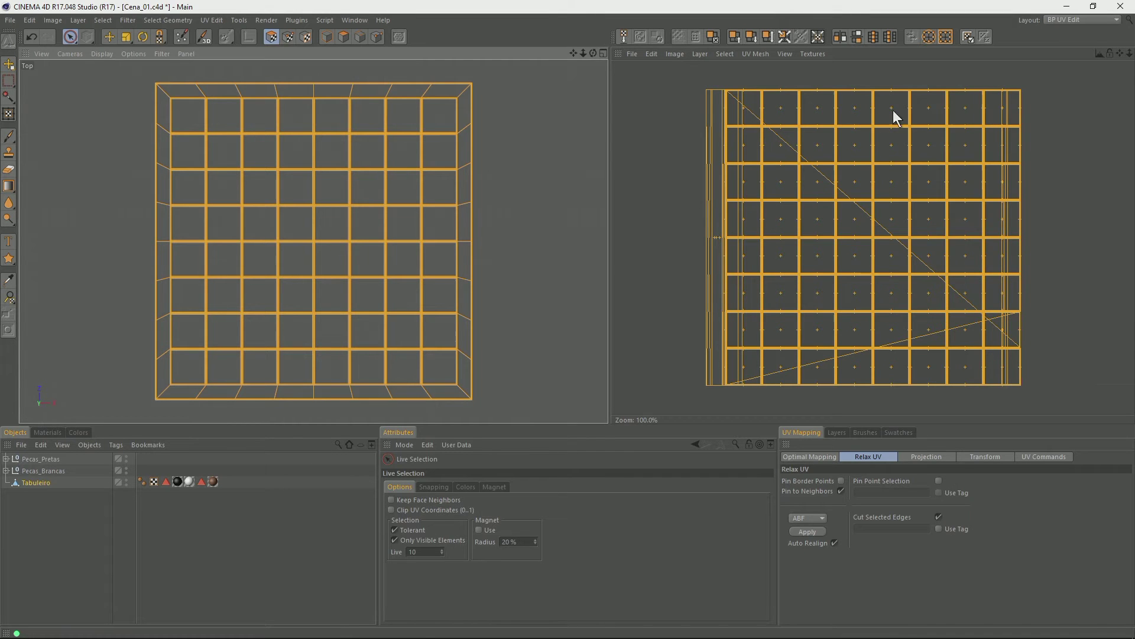
left_click(927, 457)
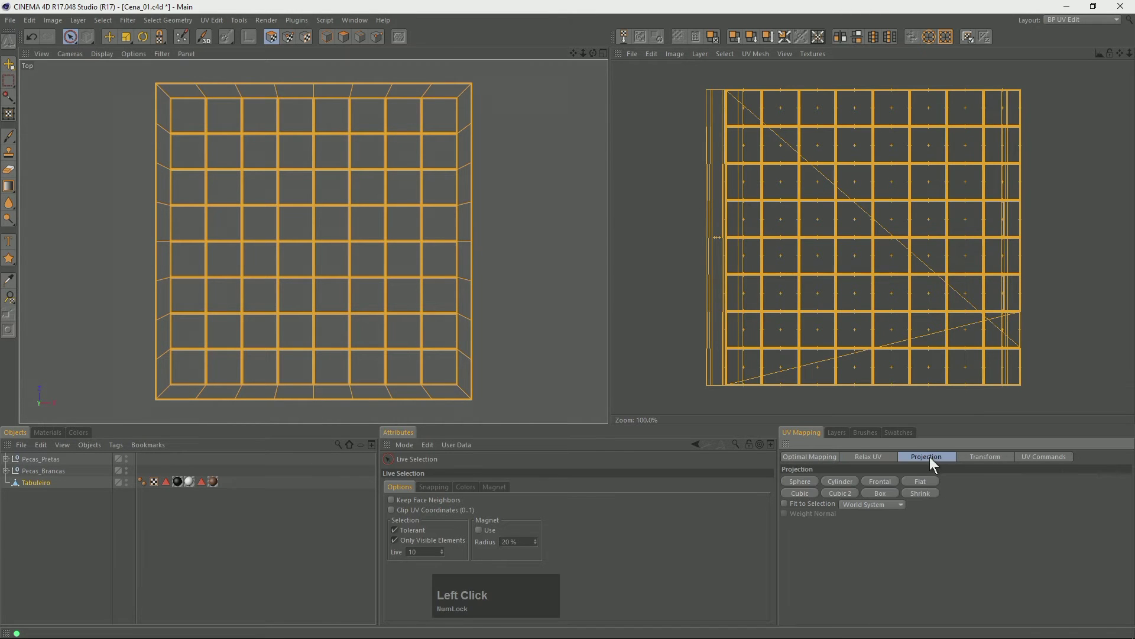
left_click(881, 481)
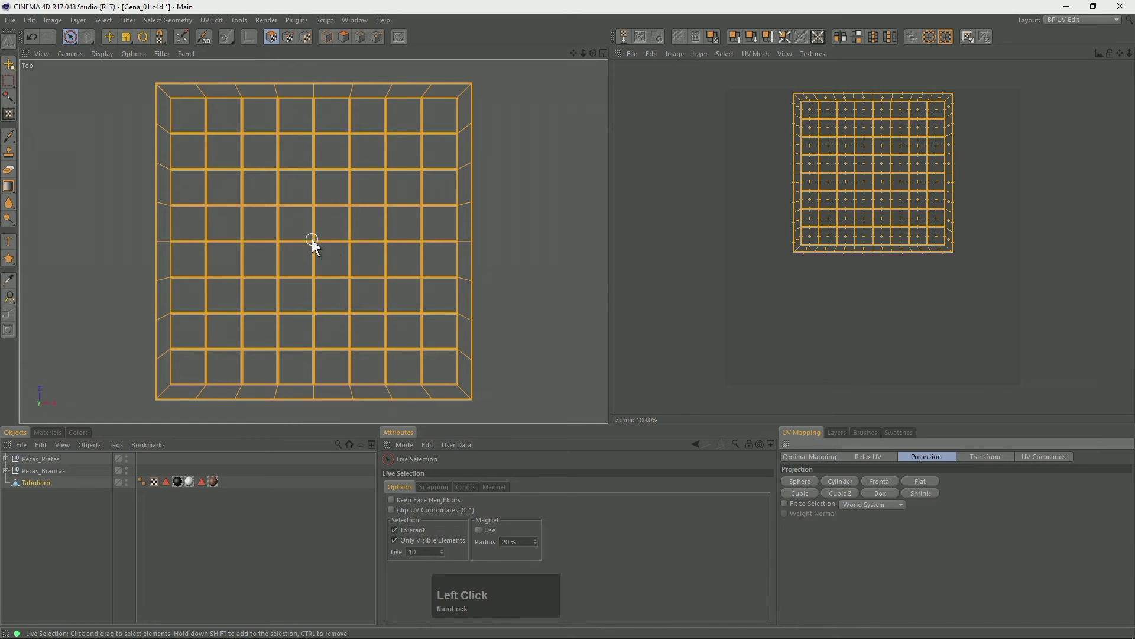
Relax the board's UVs with ABF, cutting along the selected edges, and repeat the relaxation to refine the unwrap
left_click(864, 459)
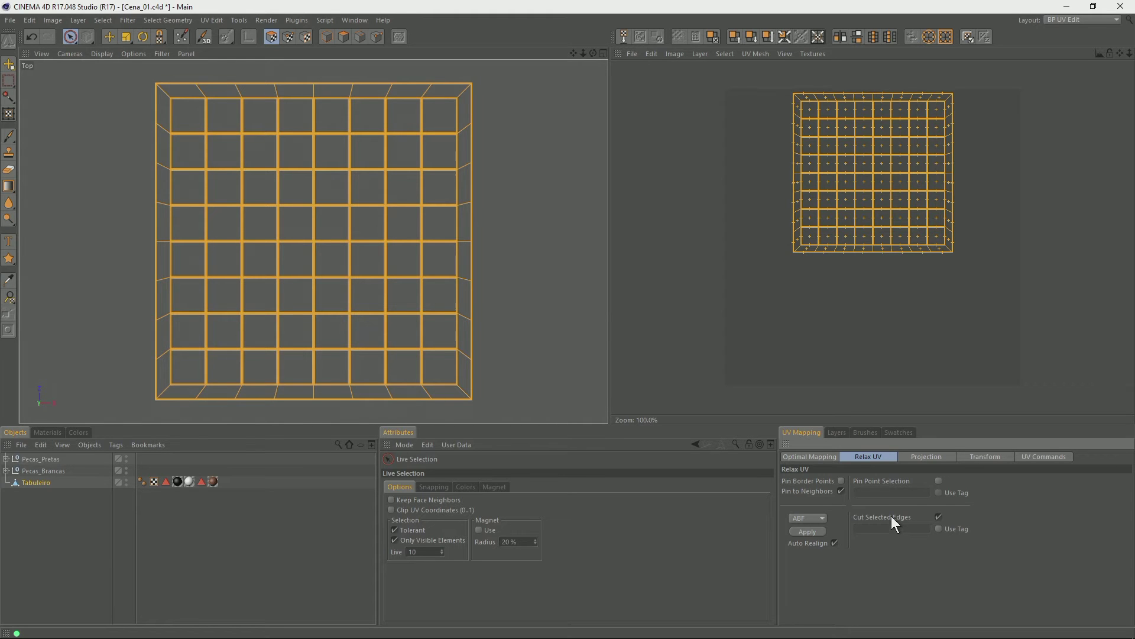
left_click(806, 531)
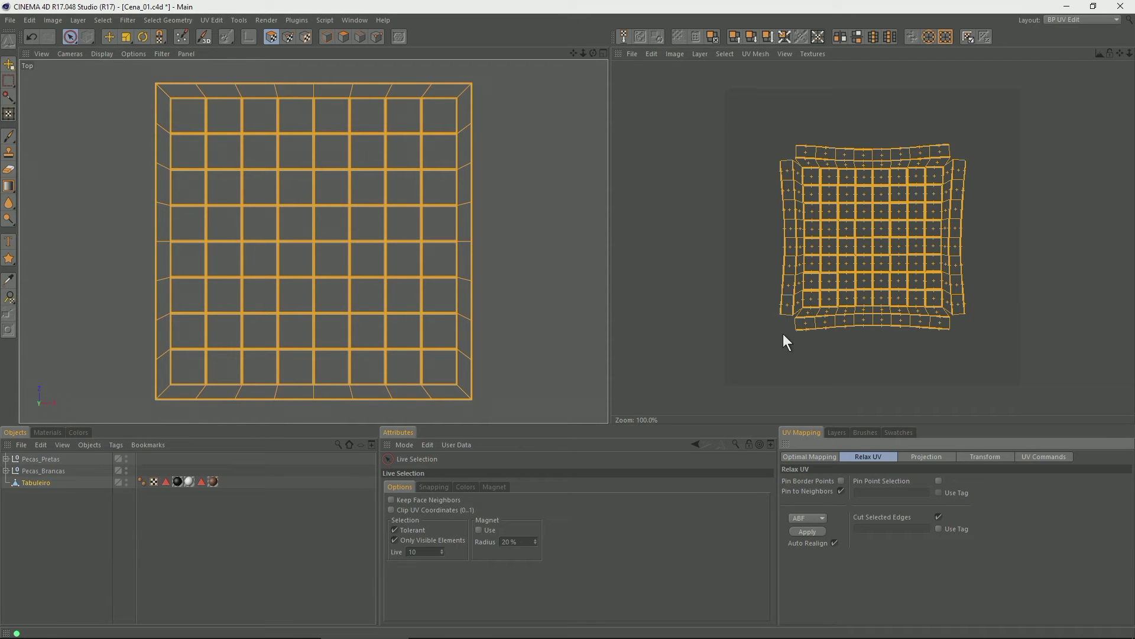
left_click(799, 531)
left_click(801, 531)
Realign the board's UVs with the Realign option of Optimal Mapping to fill the UV space
left_click(804, 456)
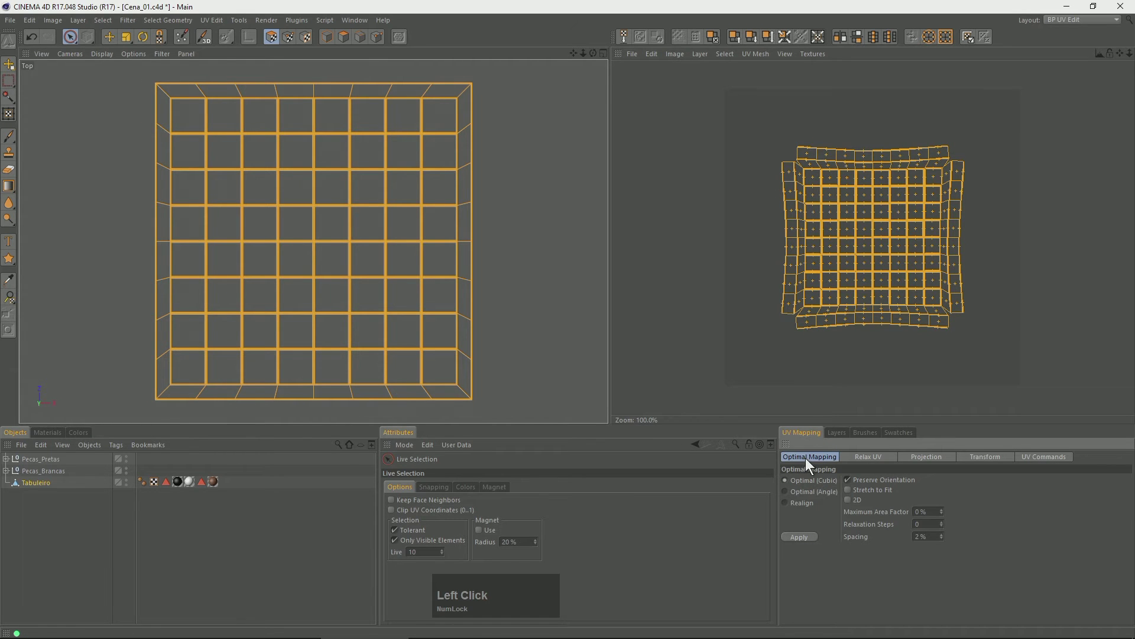
left_click(797, 502)
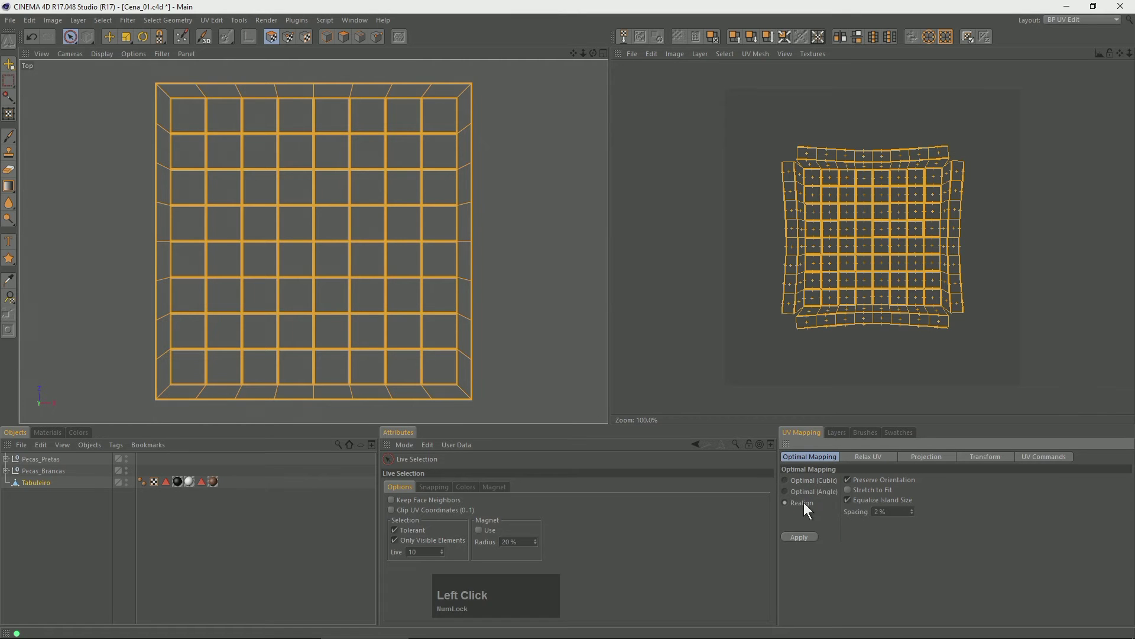
left_click(794, 534)
left_click(794, 536)
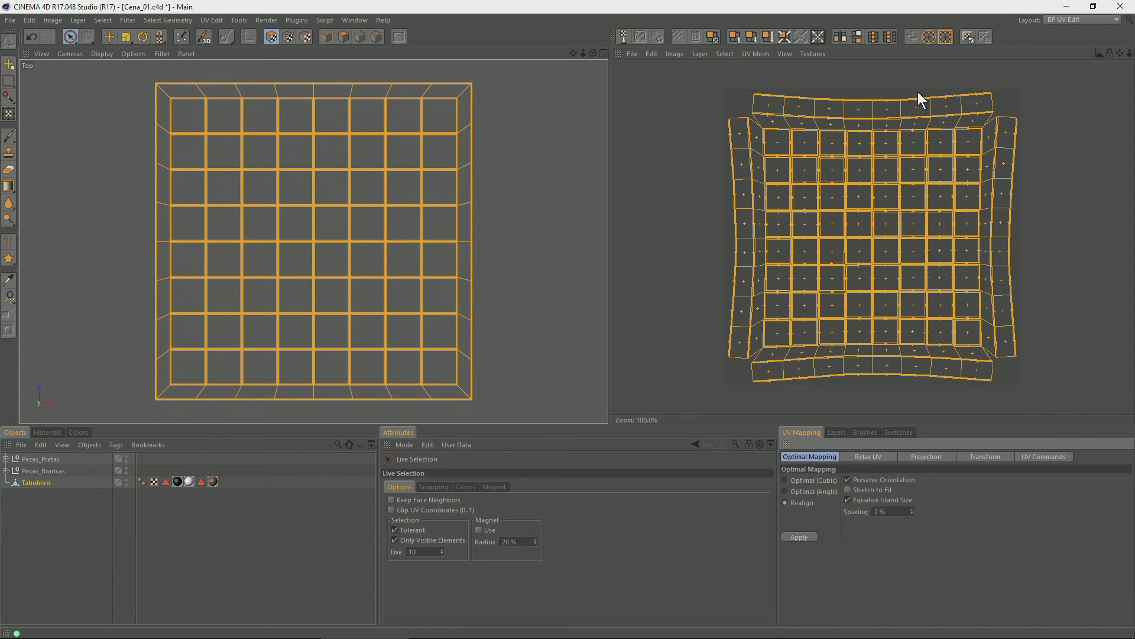
Return to the Standard layout and render the chessboard in the perspective view to check the wood texture
left_click(1050, 21)
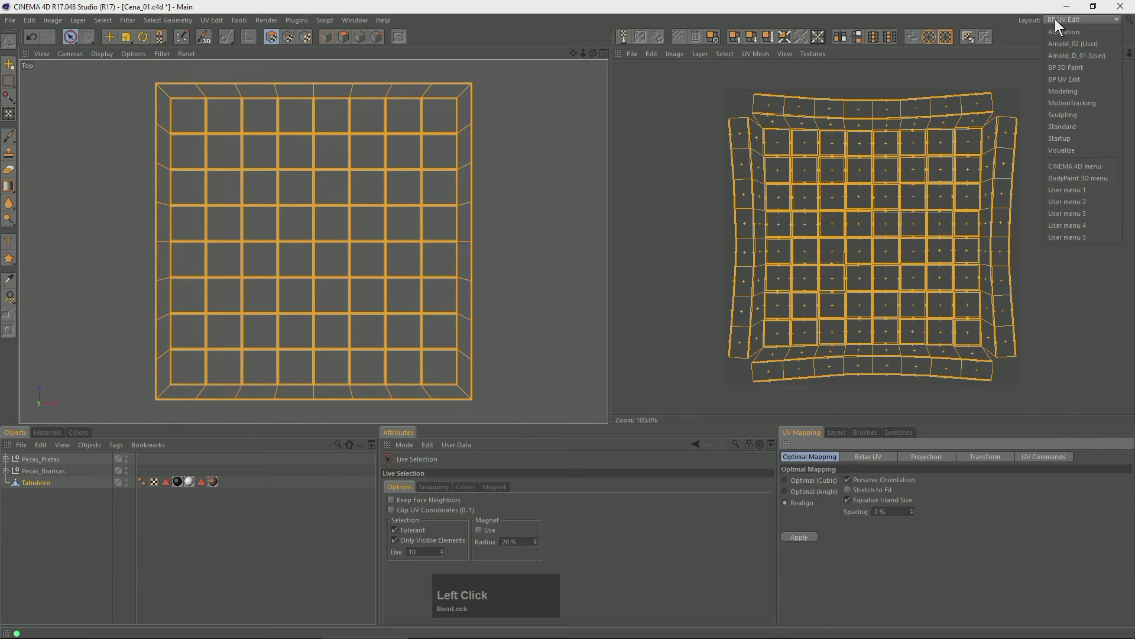
left_click(1061, 141)
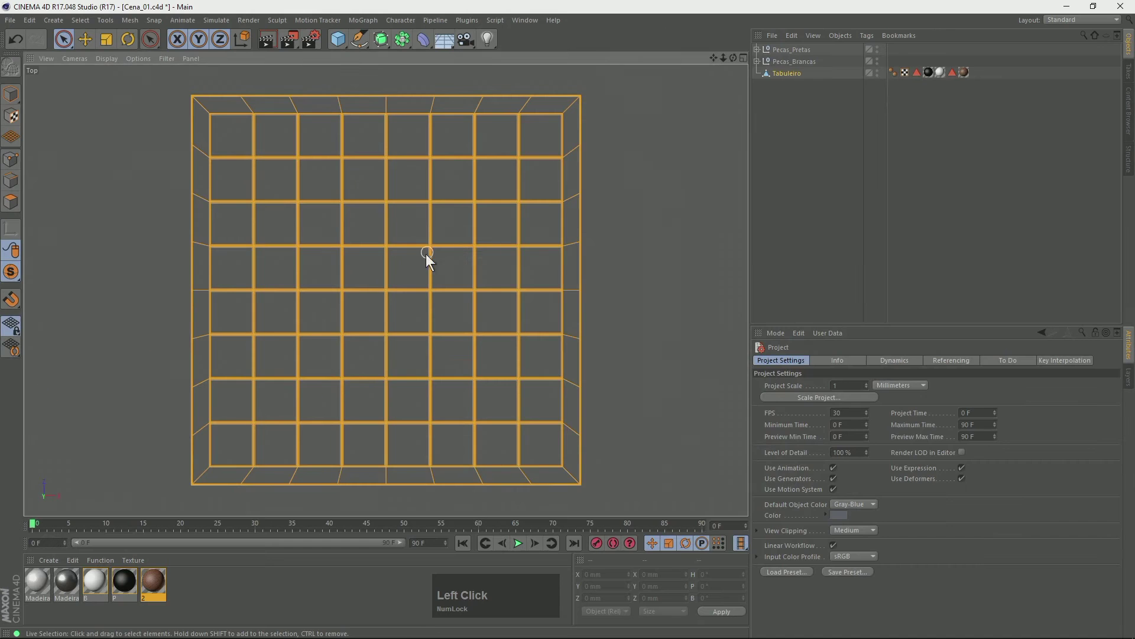
key("F1")
left_click_drag(424, 260, 620, 214, "alt")
left_click(267, 40)
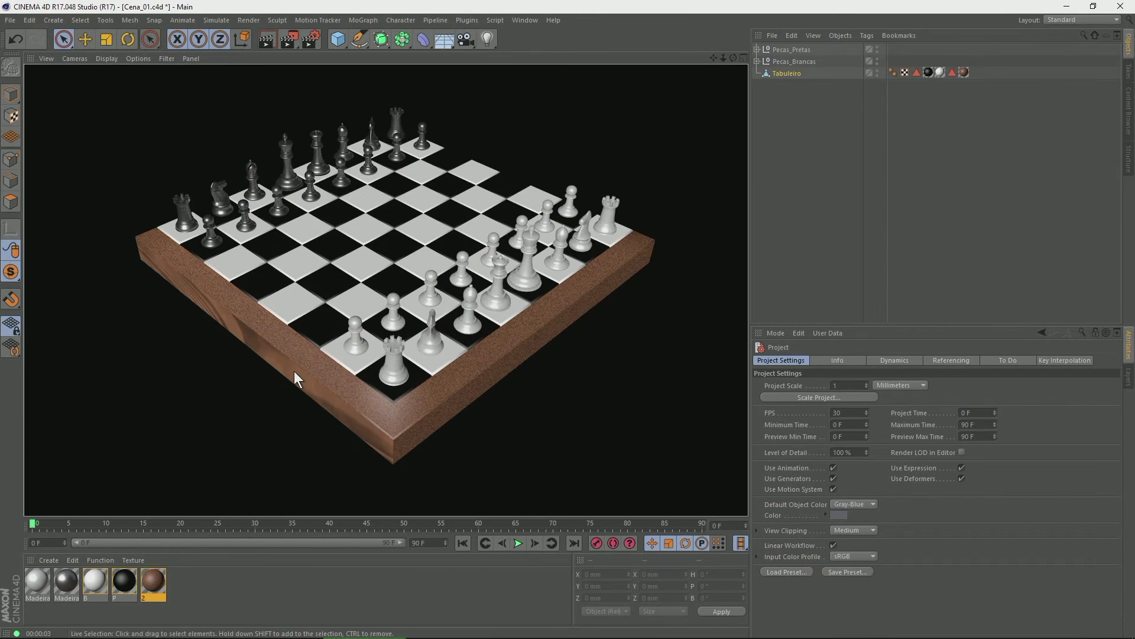
Open the frame's wood material and clear the shader from its Color texture
left_click_drag(529, 290, 514, 278)
mouse_move(477, 312)
left_mouse_down()
mouse_move(527, 314)
mouse_move(495, 347)
mouse_move(495, 325)
left_mouse_up()
left_click(153, 583)
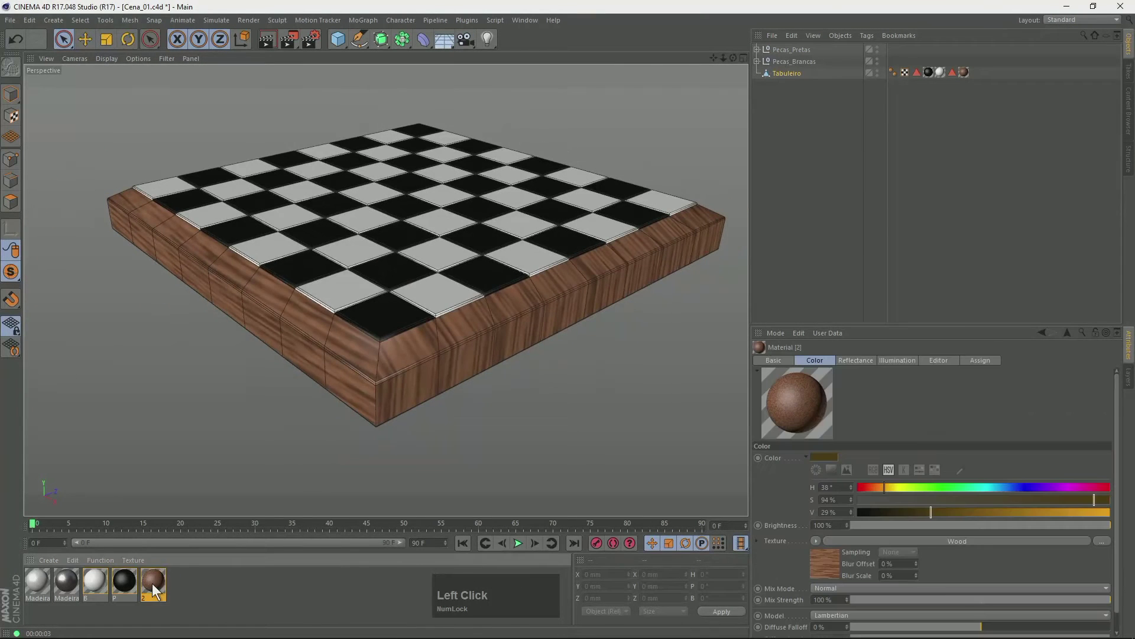
double_click(151, 583)
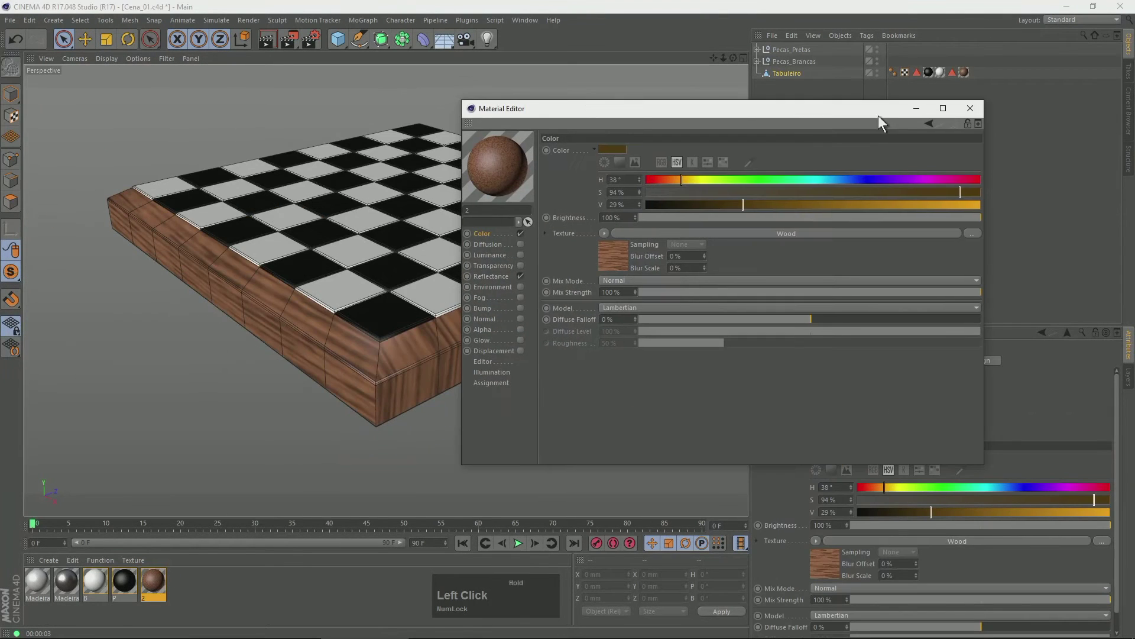
left_click(604, 233)
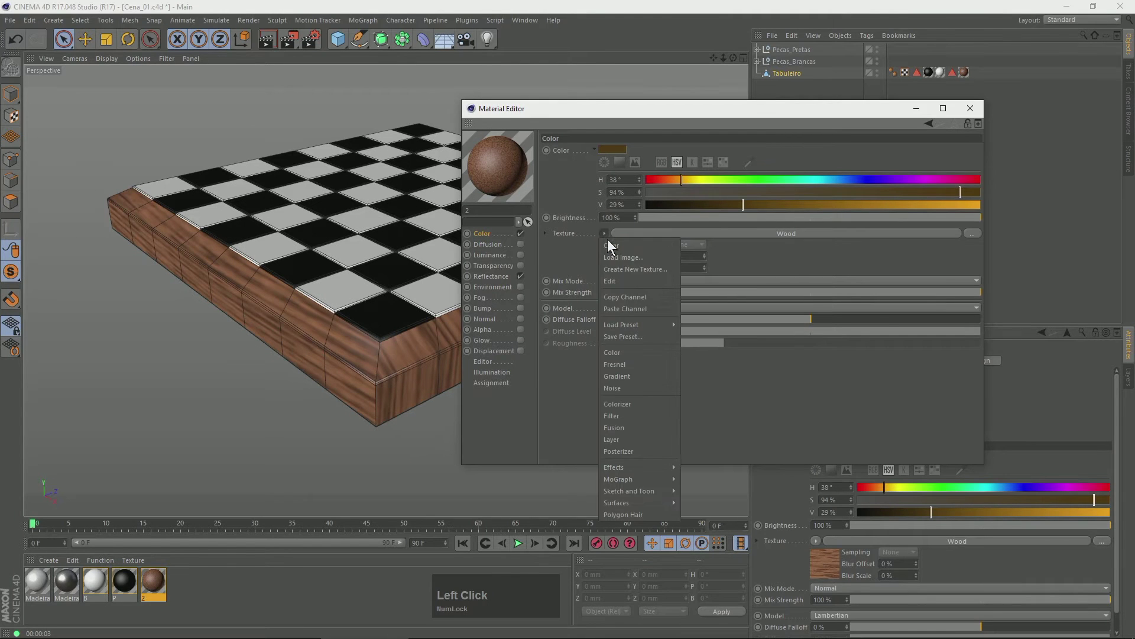
left_click(621, 251)
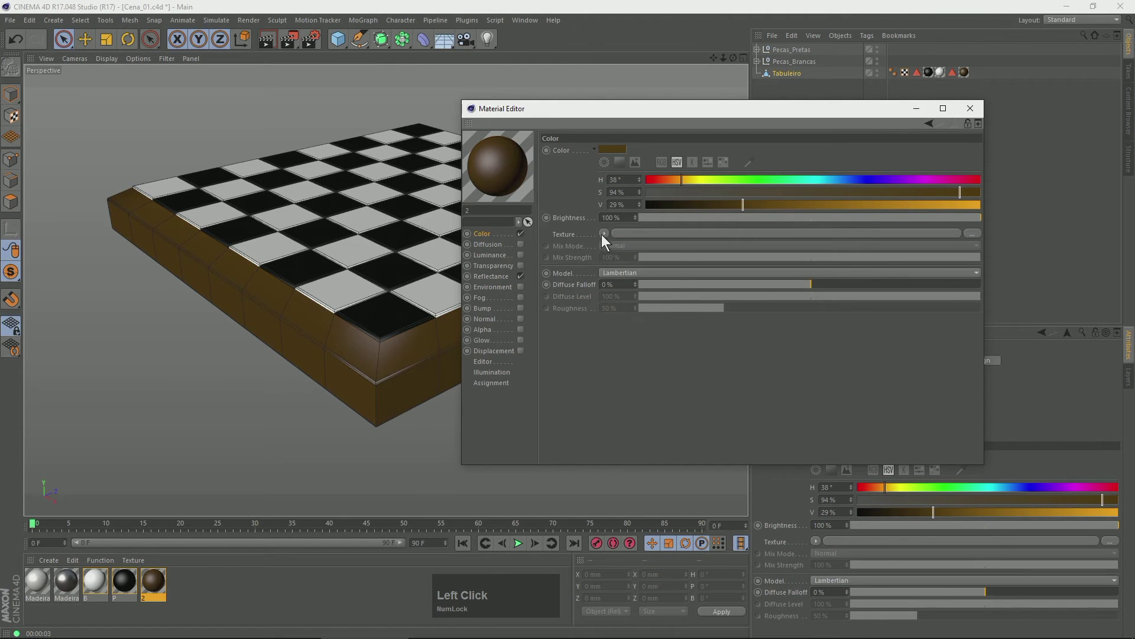
Load a new Wood surface shader into the material's Color texture and render the perspective view with its default settings
left_click(604, 233)
mouse_move(651, 491)
left_click(692, 631)
left_click_drag(791, 111, 400, 113)
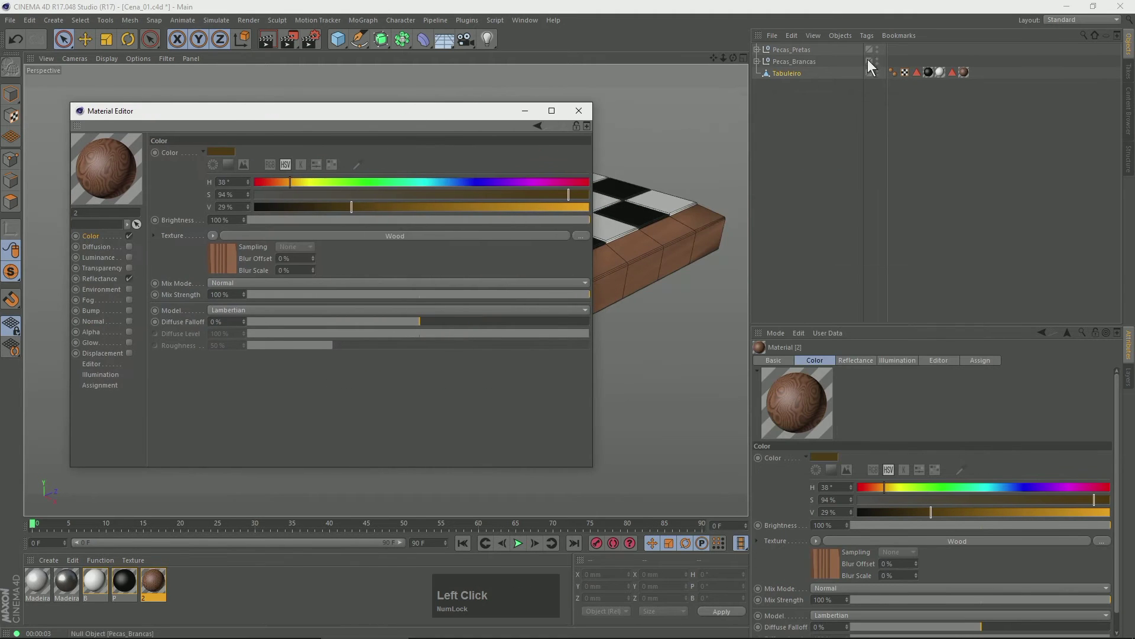
left_click(964, 73)
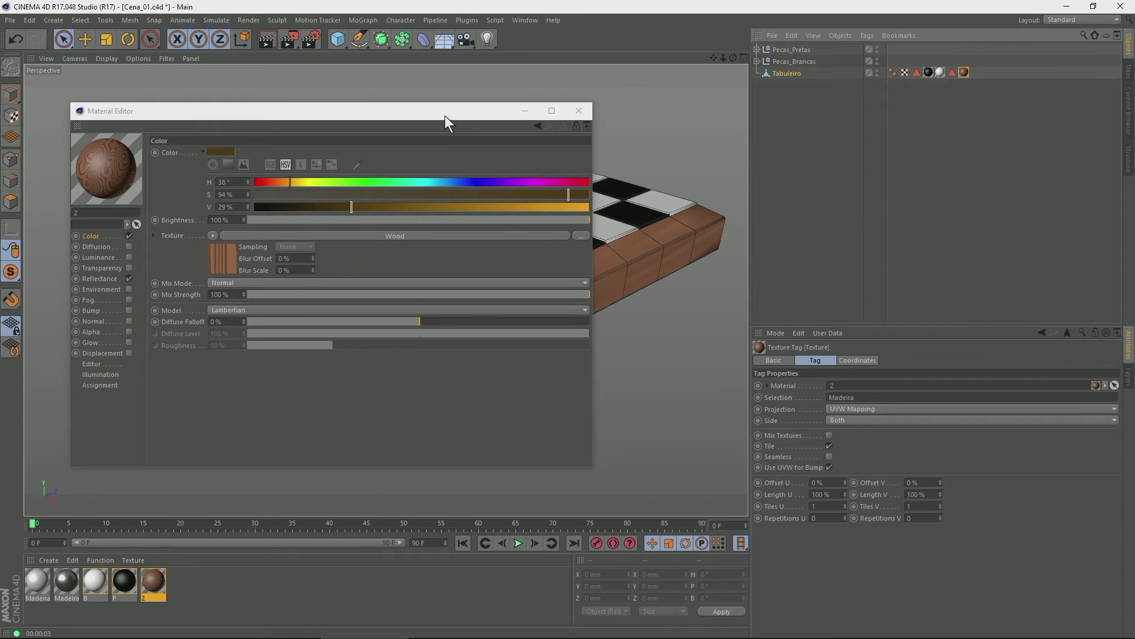
left_click_drag(445, 115, 1010, 134)
left_click(268, 39)
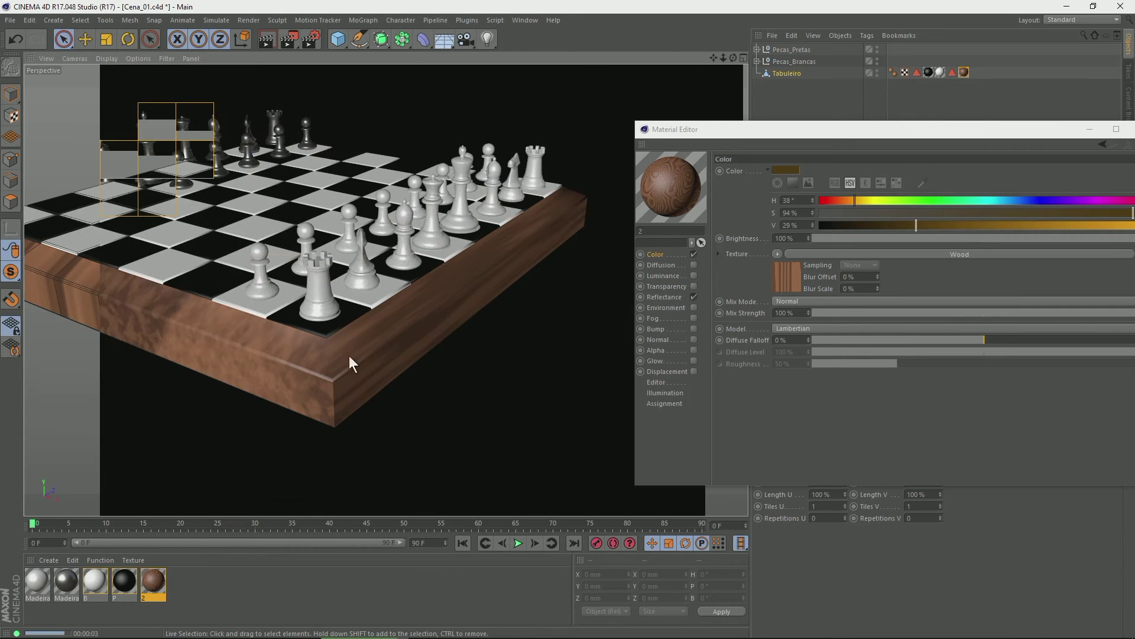
Set the Wood shader's Scale to 50% and render the view again
left_click(964, 254)
left_click_drag(892, 128, 786, 111)
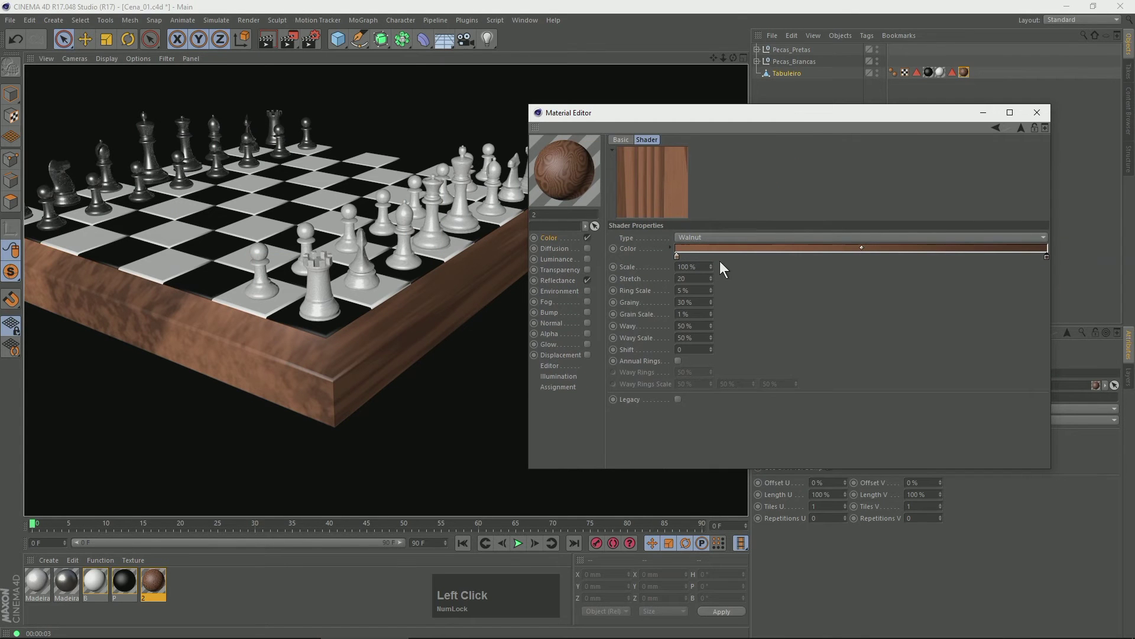
double_click(687, 267)
type("50")
key("Return")
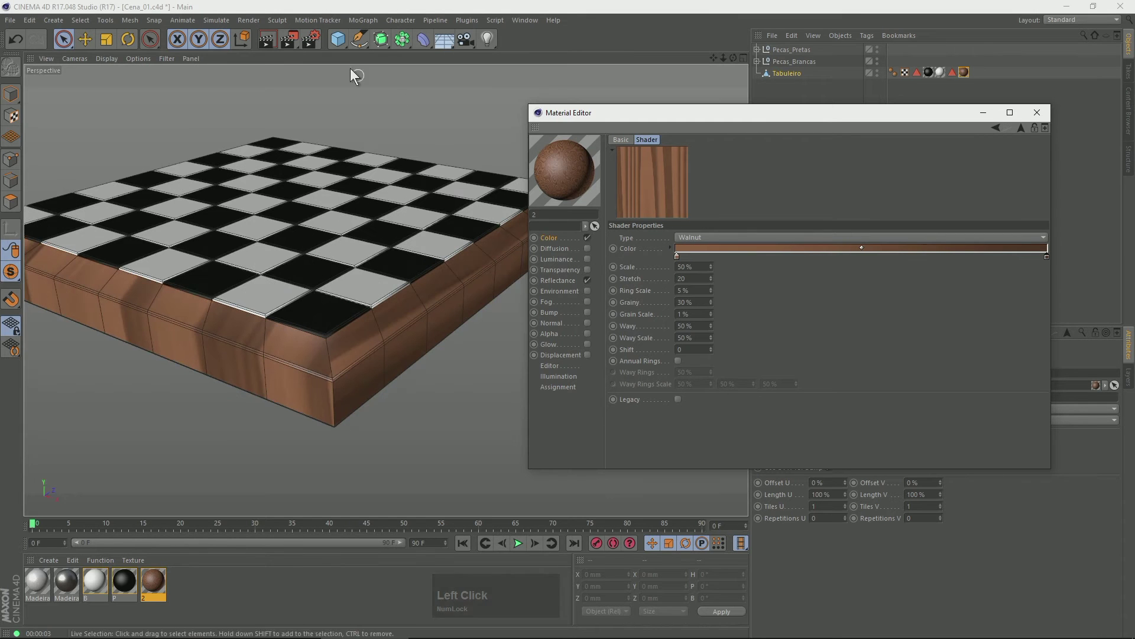
left_click(271, 42)
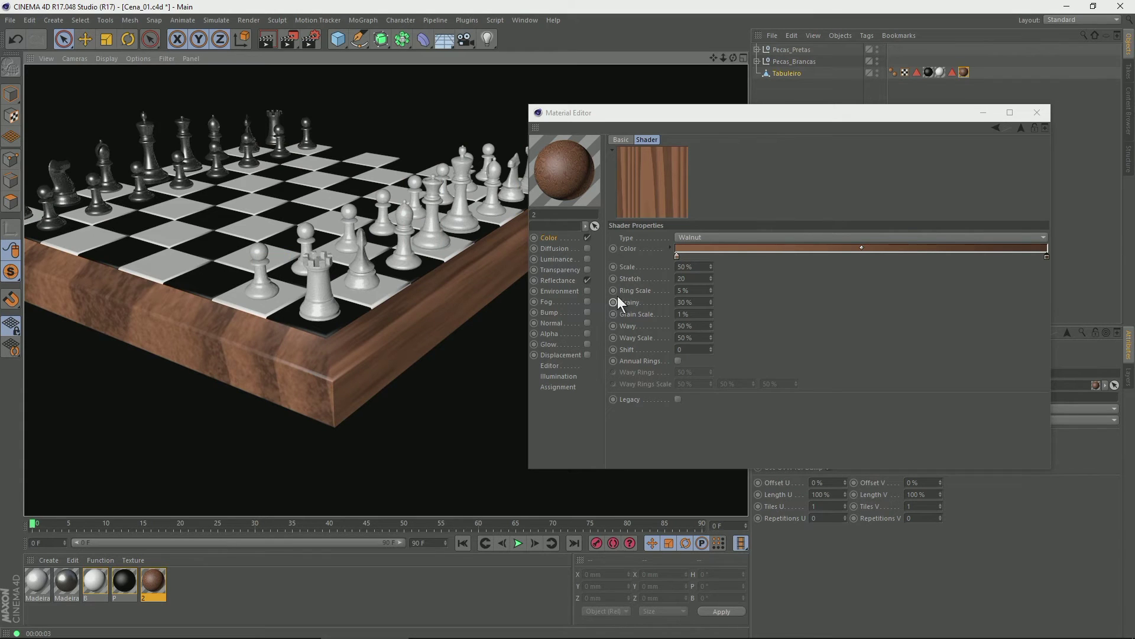
Replace the Wood shader in the Color texture with a Checkerboard surface shader
left_click(565, 237)
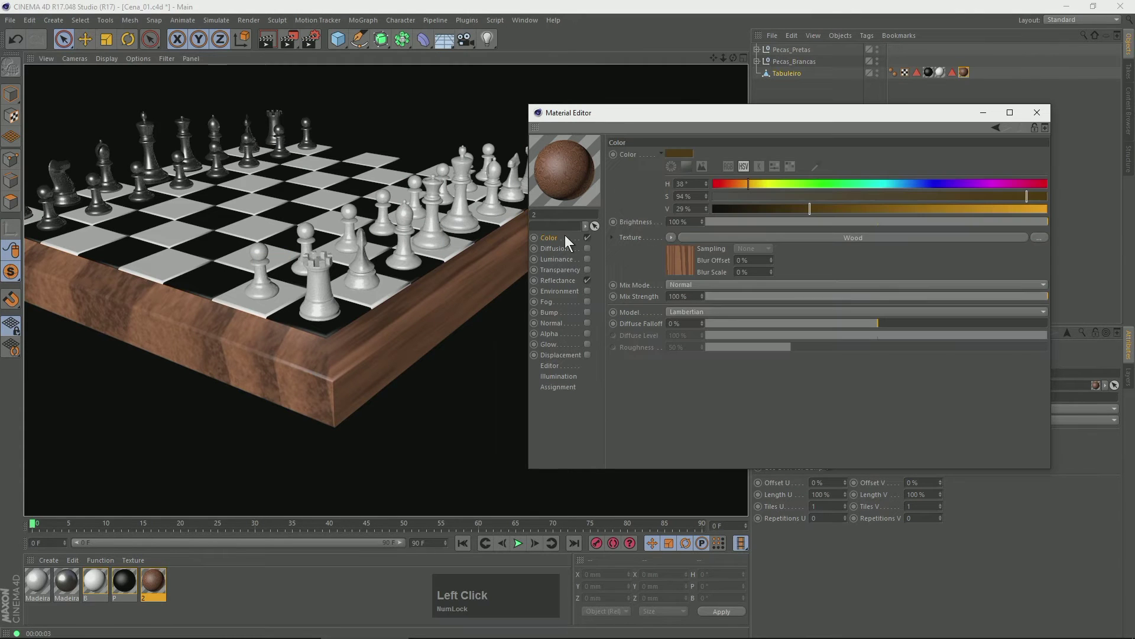
left_click(673, 237)
mouse_move(704, 471)
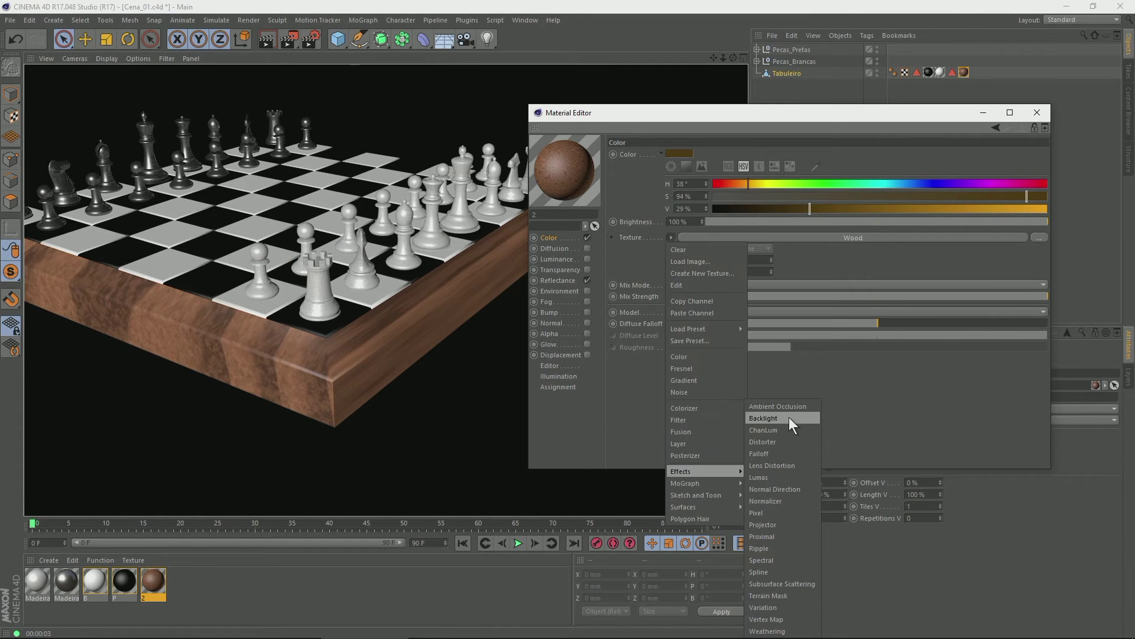
left_click(714, 507)
left_click(805, 371)
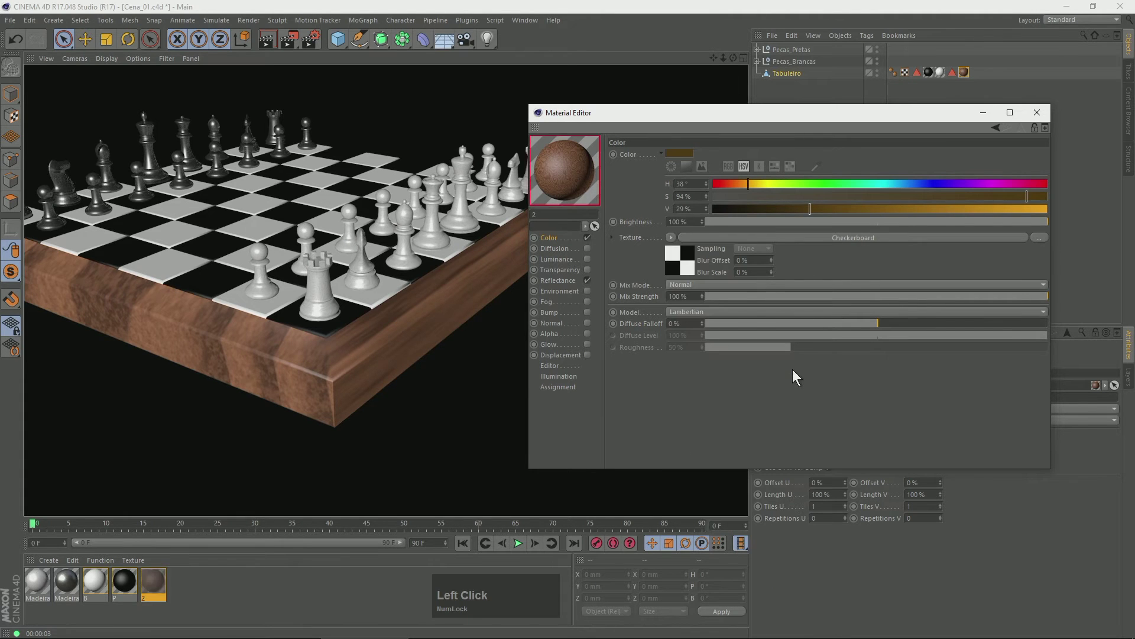
Set the Checkerboard shader's Color 1 to light blue and Color 2 to magenta
left_click(832, 249)
left_click(670, 237)
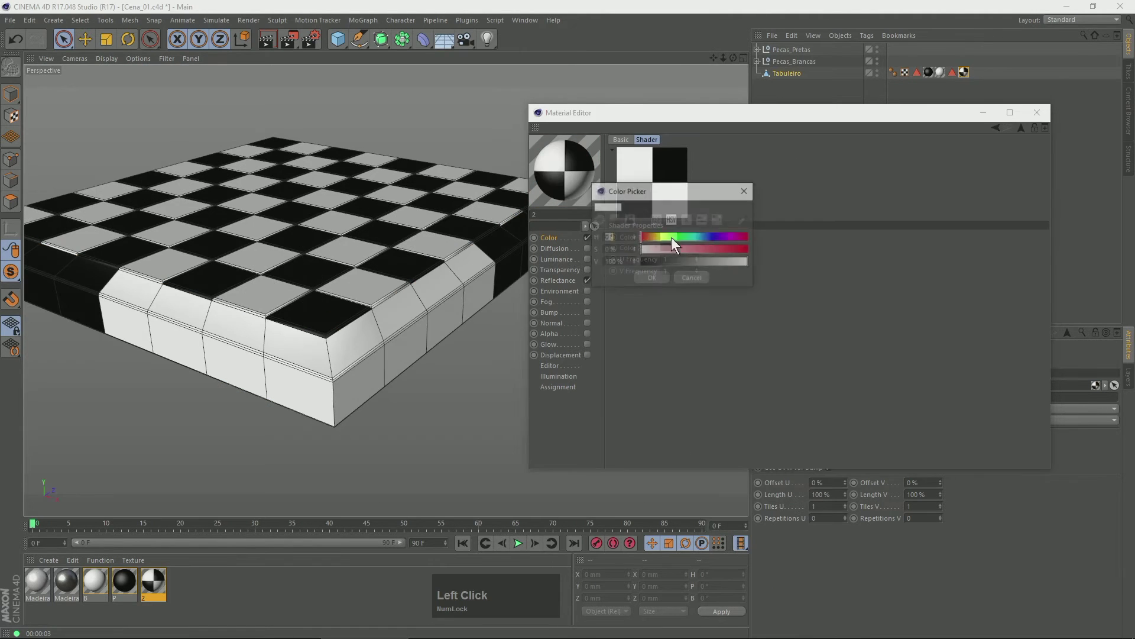
left_click_drag(691, 237, 766, 260)
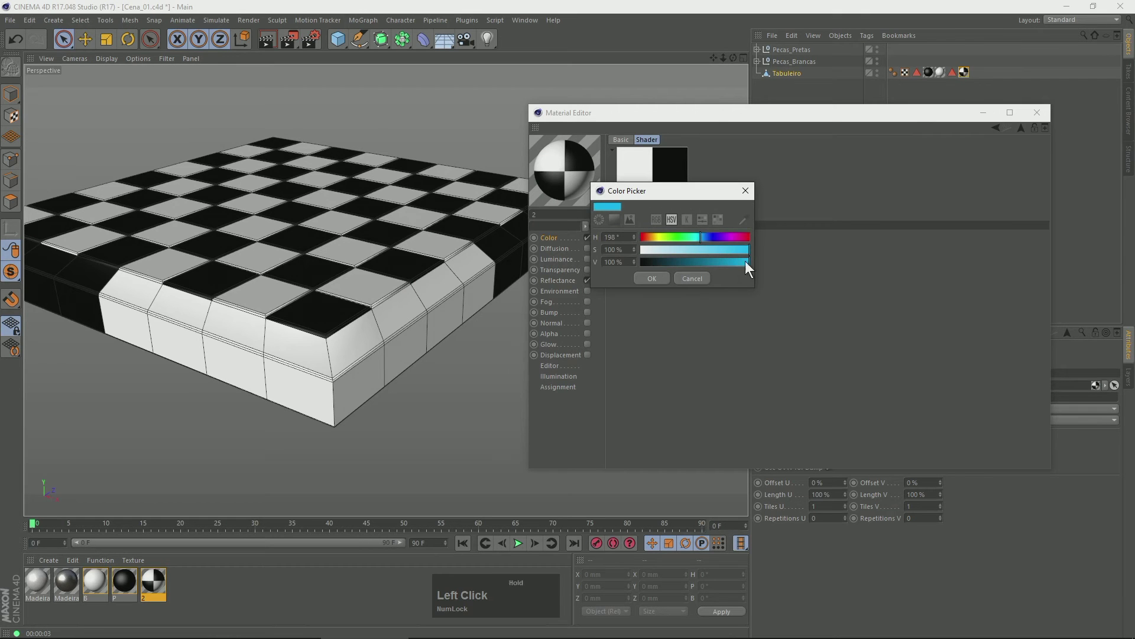
left_click(663, 275)
left_click(666, 248)
left_click_drag(697, 251, 742, 251)
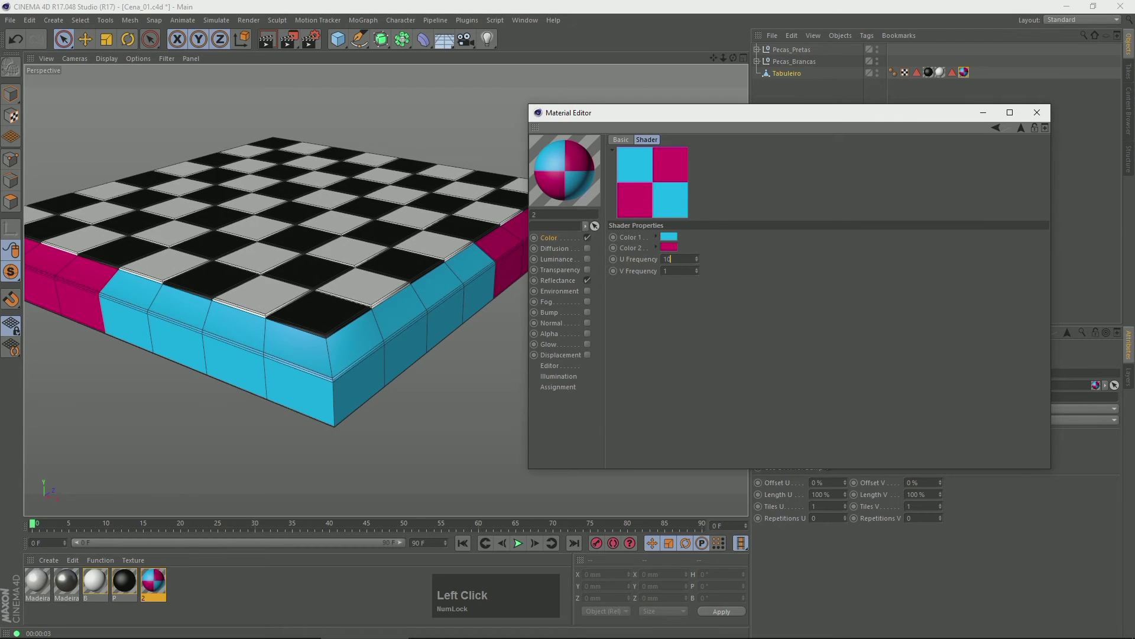
Set the Checkerboard shader's U Frequency and V Frequency to 10
key("Tab")
type("10")
key("Return")
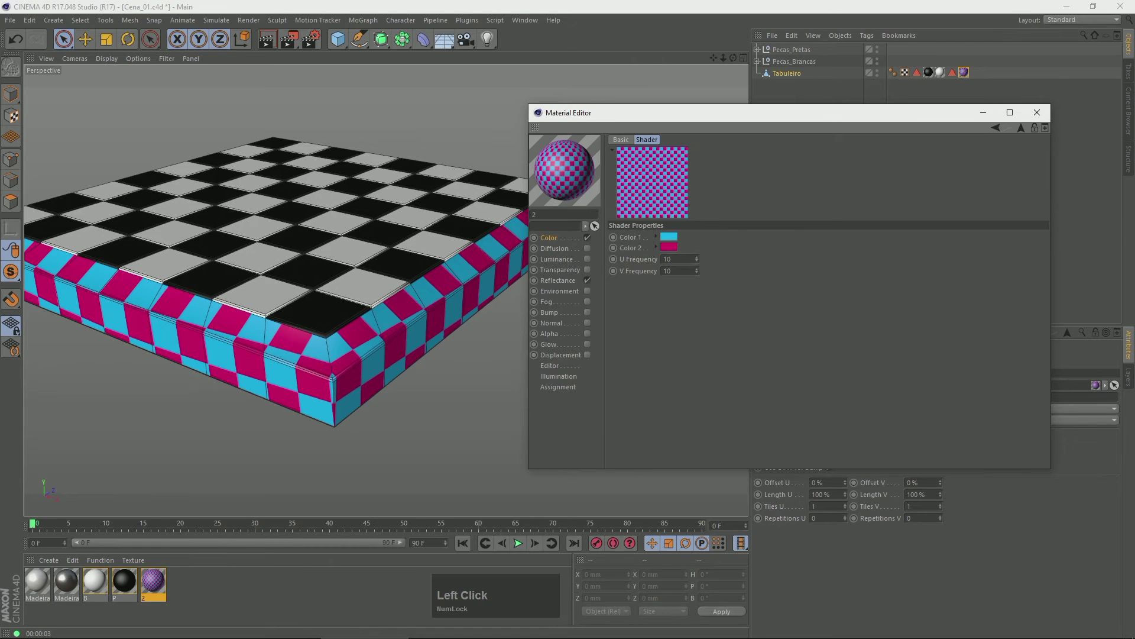
Increase both the U Frequency and V Frequency of the checker pattern to 20
left_click(666, 260)
type("20")
key("Tab")
type("20")
key("Return")
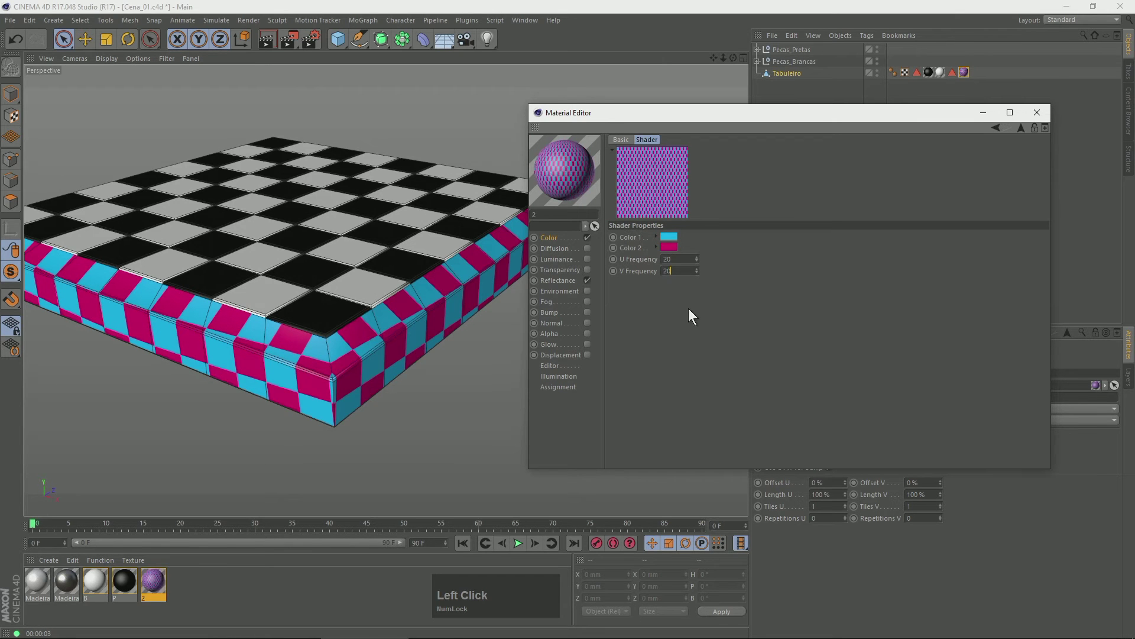
Render the perspective view and examine the checker squares along the frame for UV distortion
left_click_drag(644, 112, 767, 118)
left_click(260, 43)
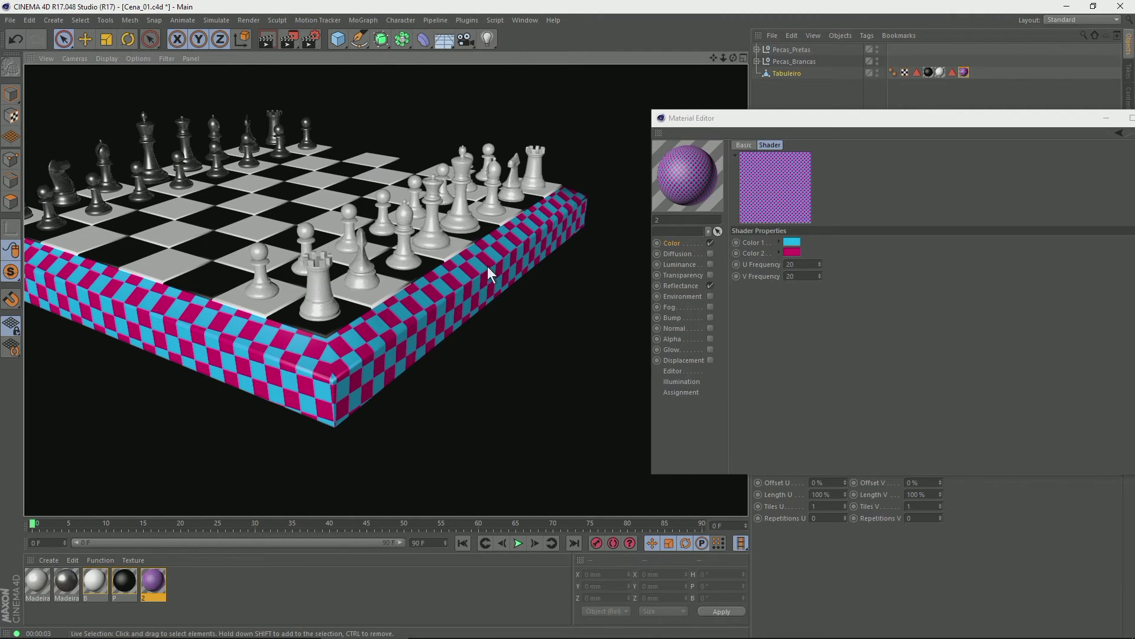
mouse_move(492, 315)
left_mouse_down("alt")
mouse_move(413, 293)
mouse_move(467, 321)
mouse_move(463, 332)
mouse_move(488, 340)
mouse_move(488, 314)
mouse_move(477, 326)
mouse_move(505, 325)
left_mouse_up("alt")
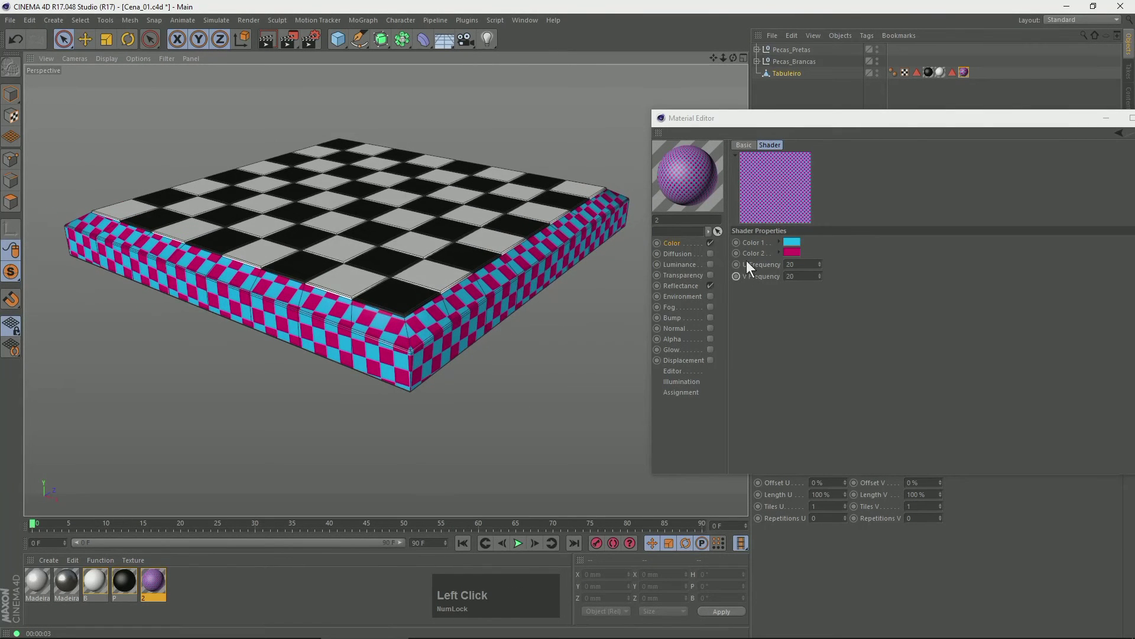
Clear the Checkerboard shader from the material's Color texture
left_click(680, 242)
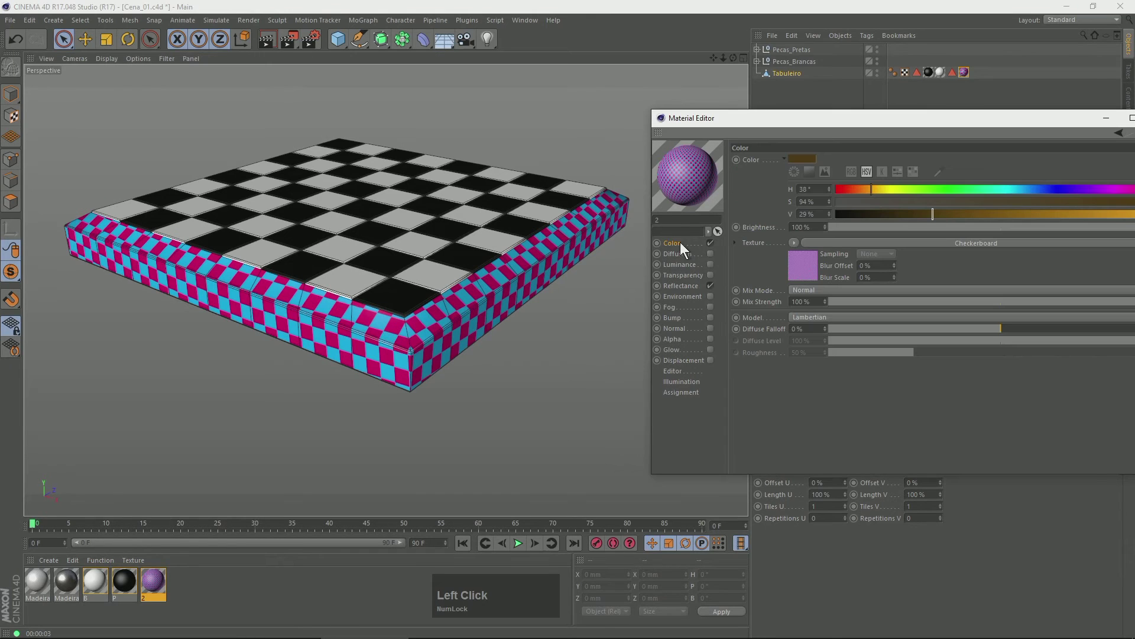
left_click(794, 242)
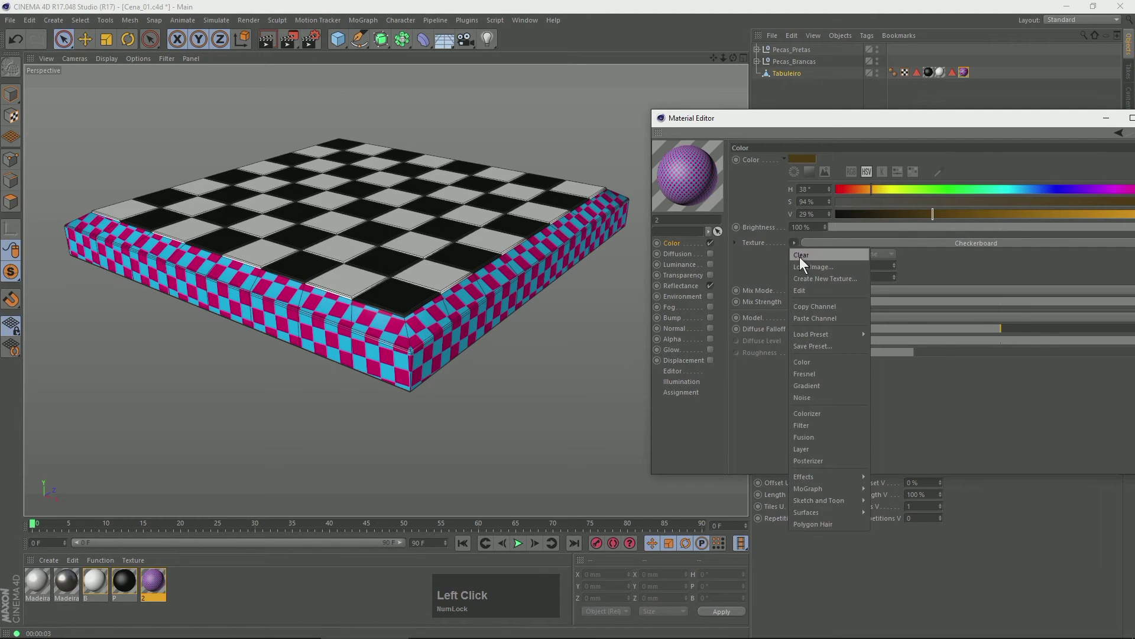
left_click(798, 257)
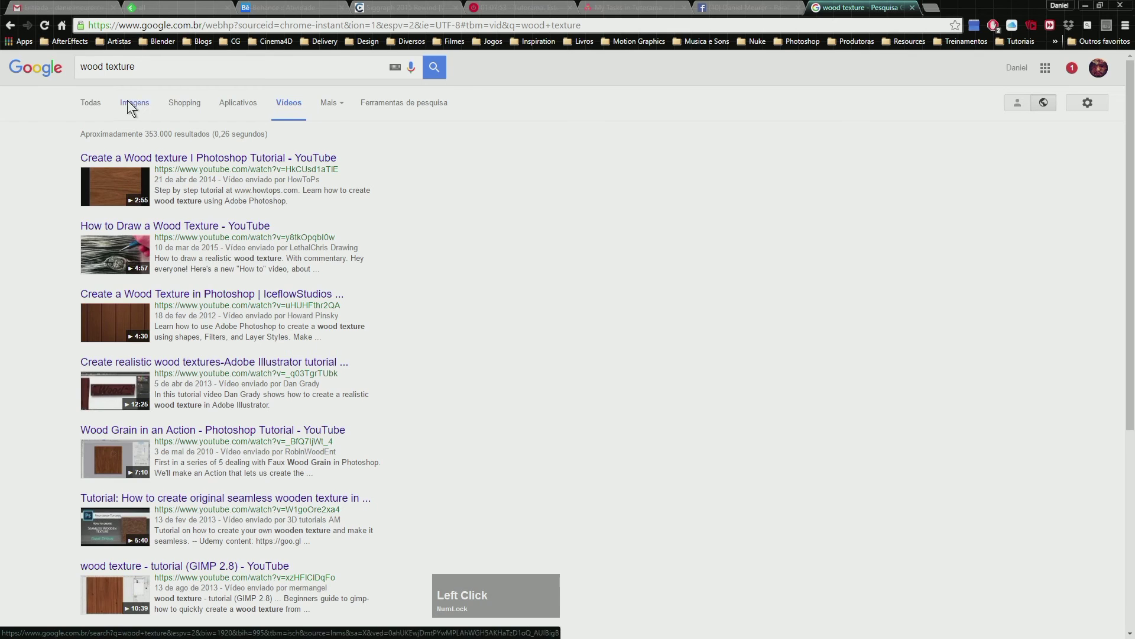
In the browser, show Google's image results for "wood texture" and open Free-Wood-Texture-48.jpg at full size
left_click(133, 103)
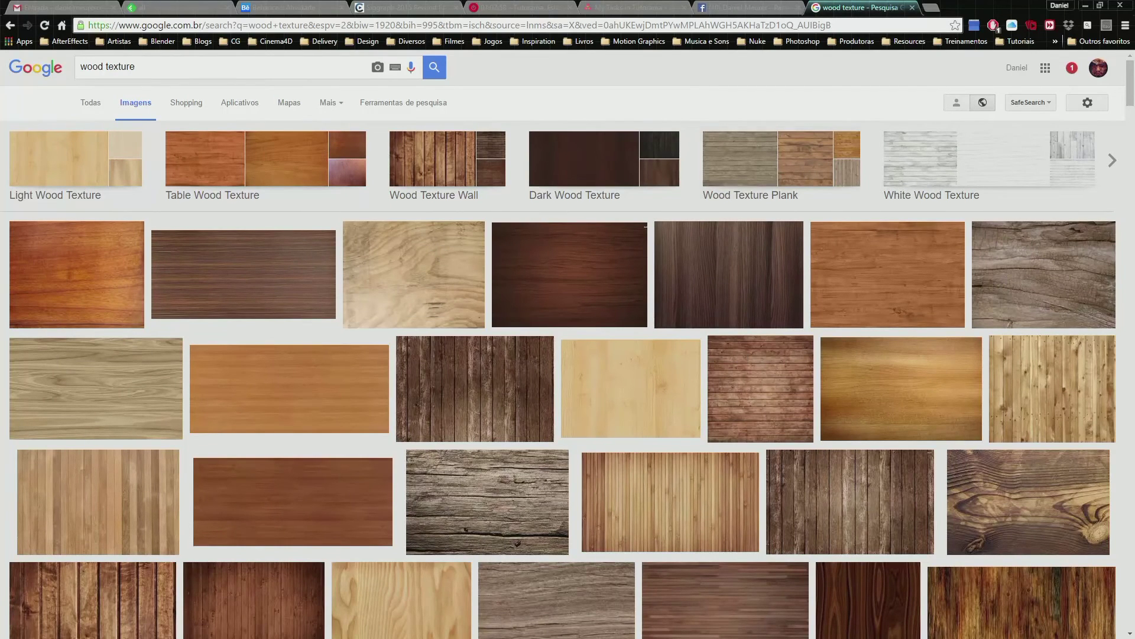
scroll(694, 163, "down", 2)
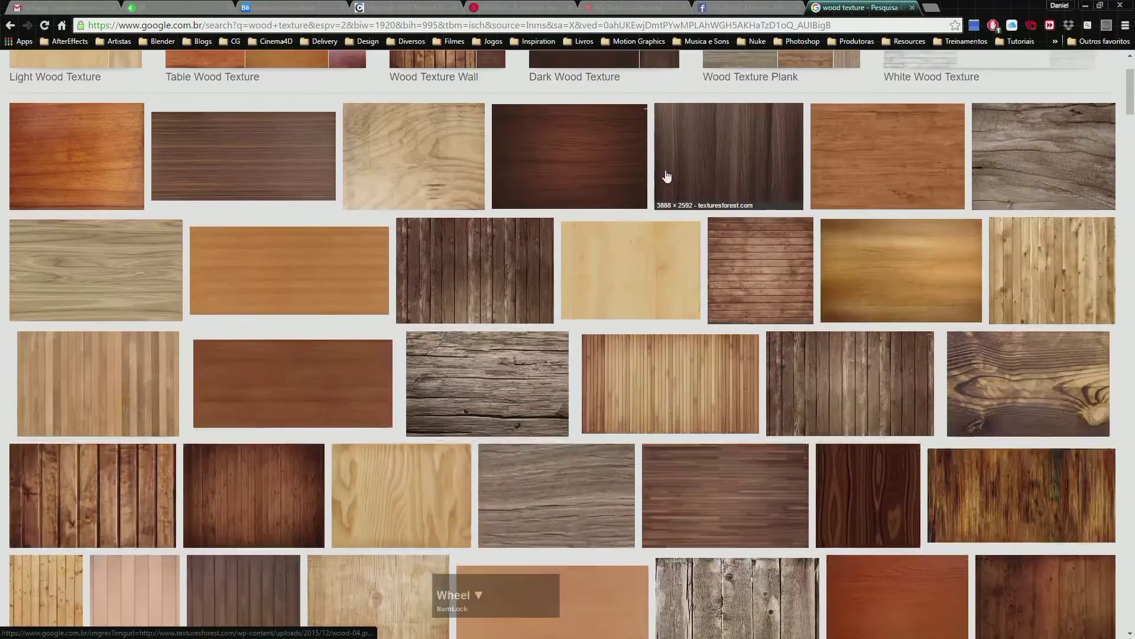
scroll(653, 175, "down", 1)
scroll(653, 181, "down", 1)
scroll(653, 183, "down", 1)
scroll(645, 160, "down", 3)
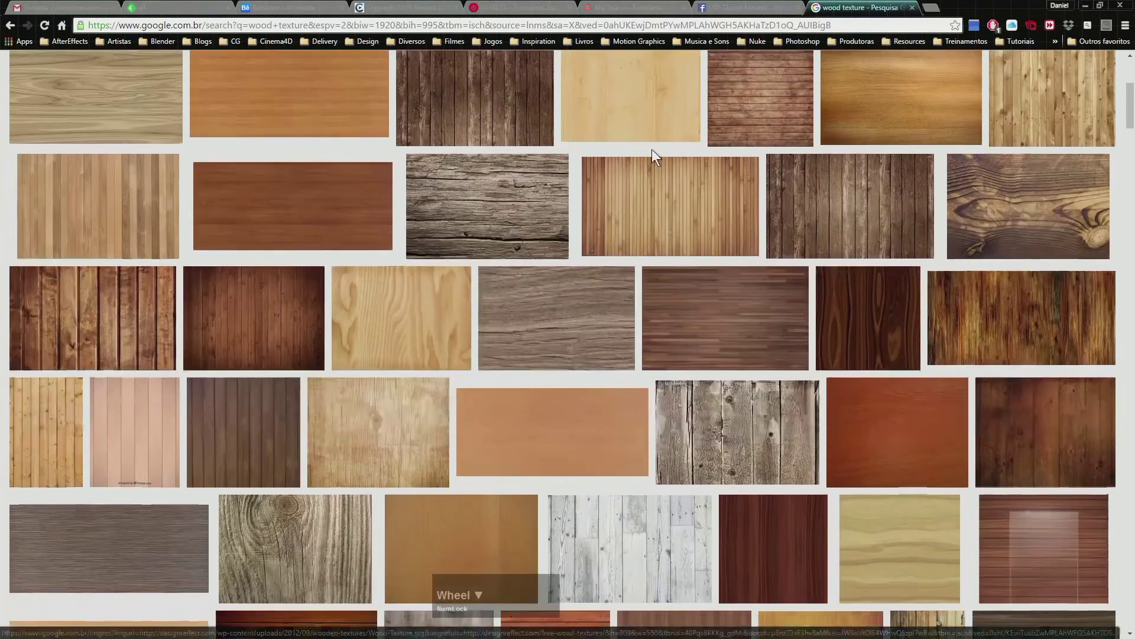
scroll(654, 161, "down", 3)
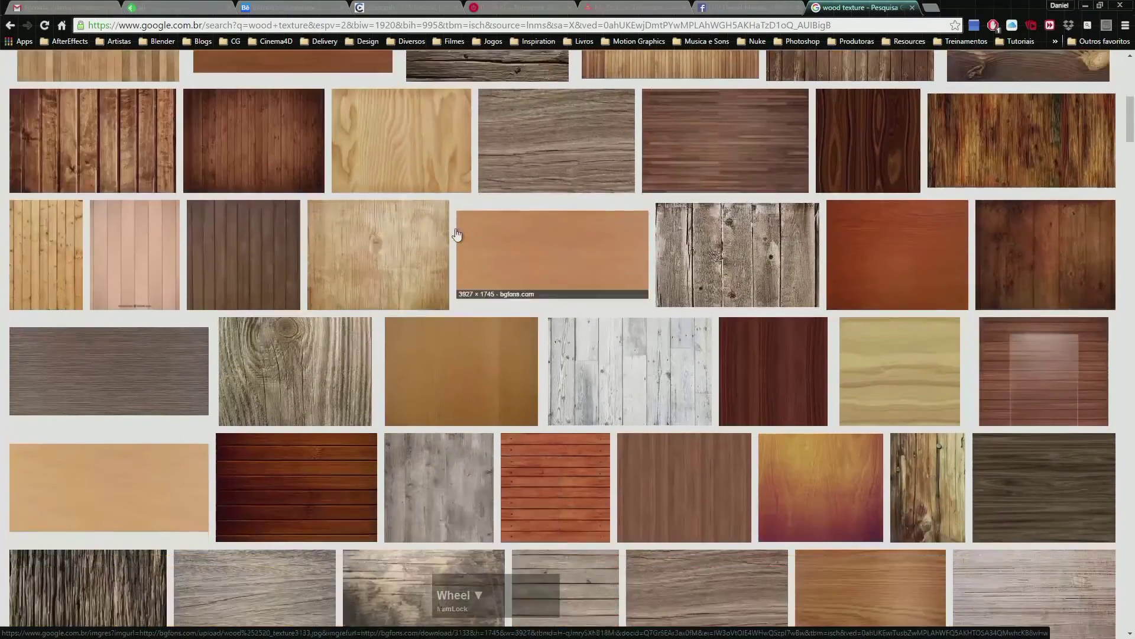
left_click(377, 261)
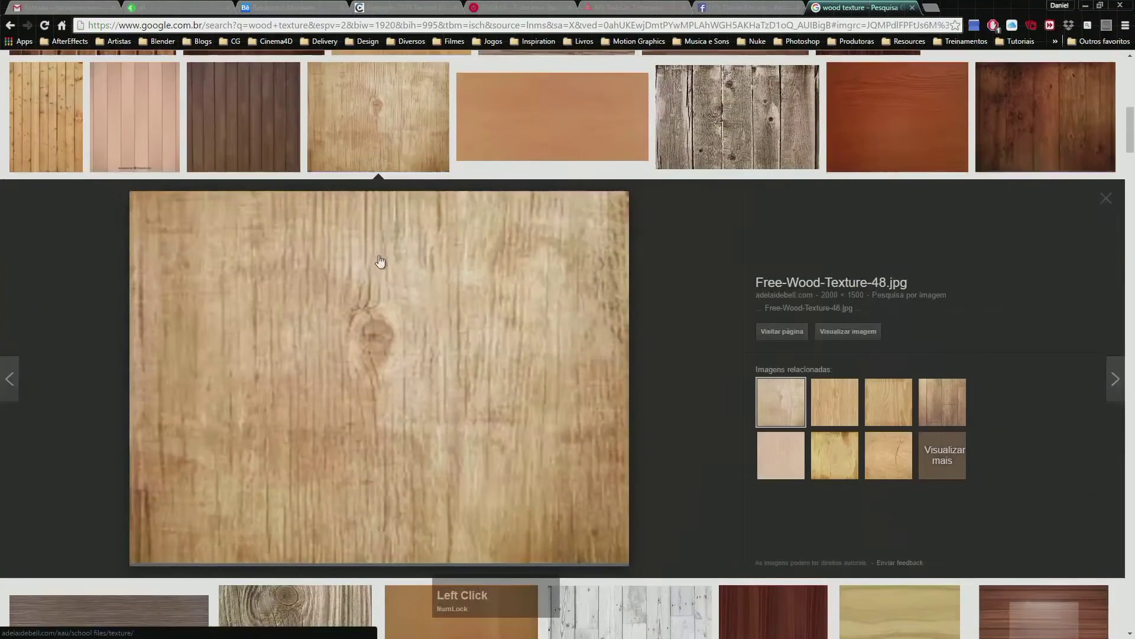
left_click(848, 332)
Save the wood image as TexturaMadeira in the Udemy - Intro Cinema 4D project's Arquivos folder and return to Cinema 4D
right_click(364, 206)
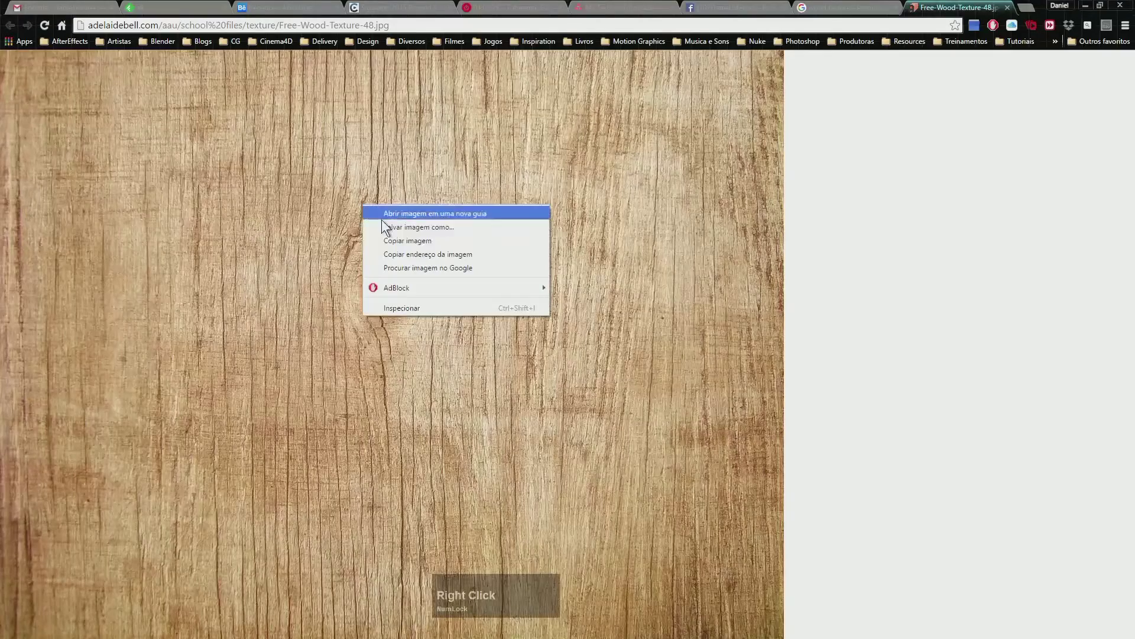
left_click(411, 228)
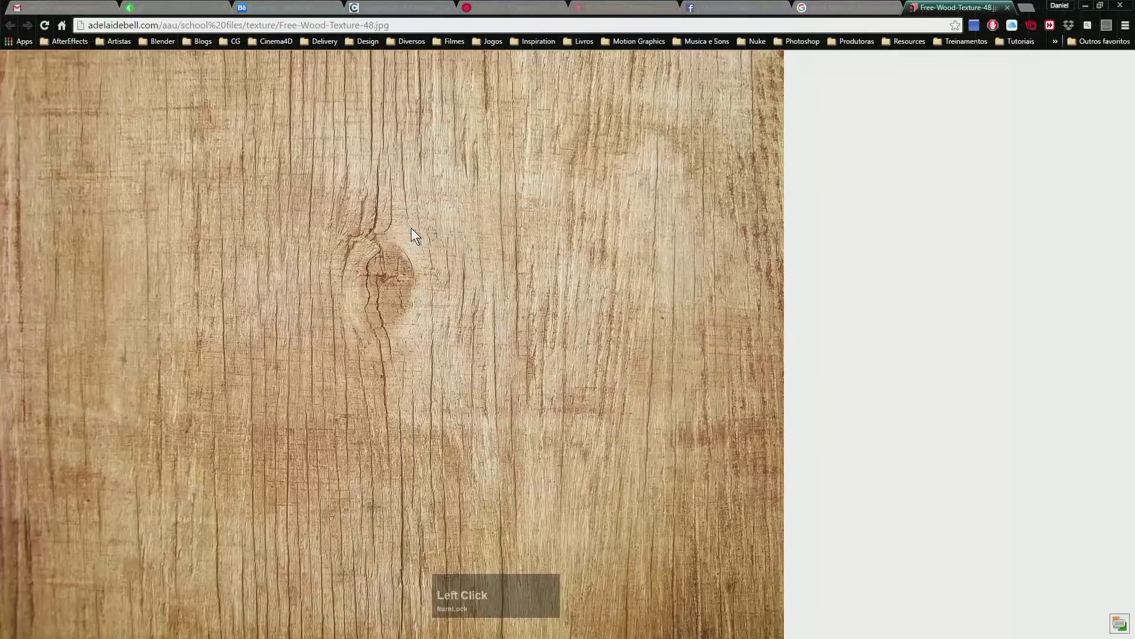
left_click(284, 239)
double_click(396, 216)
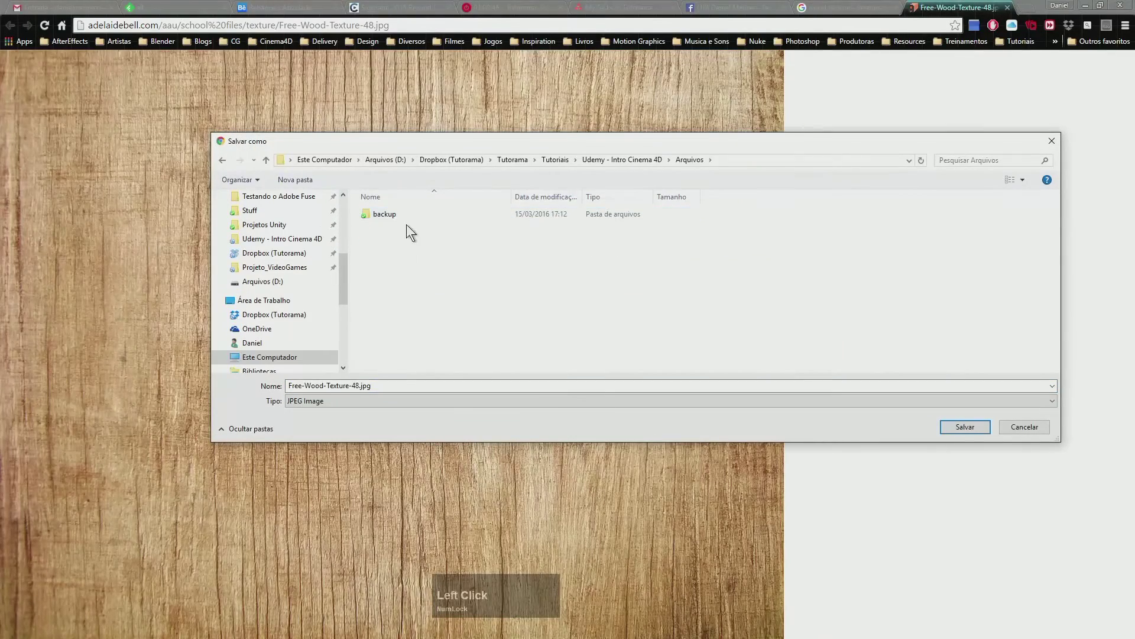
left_click(591, 385)
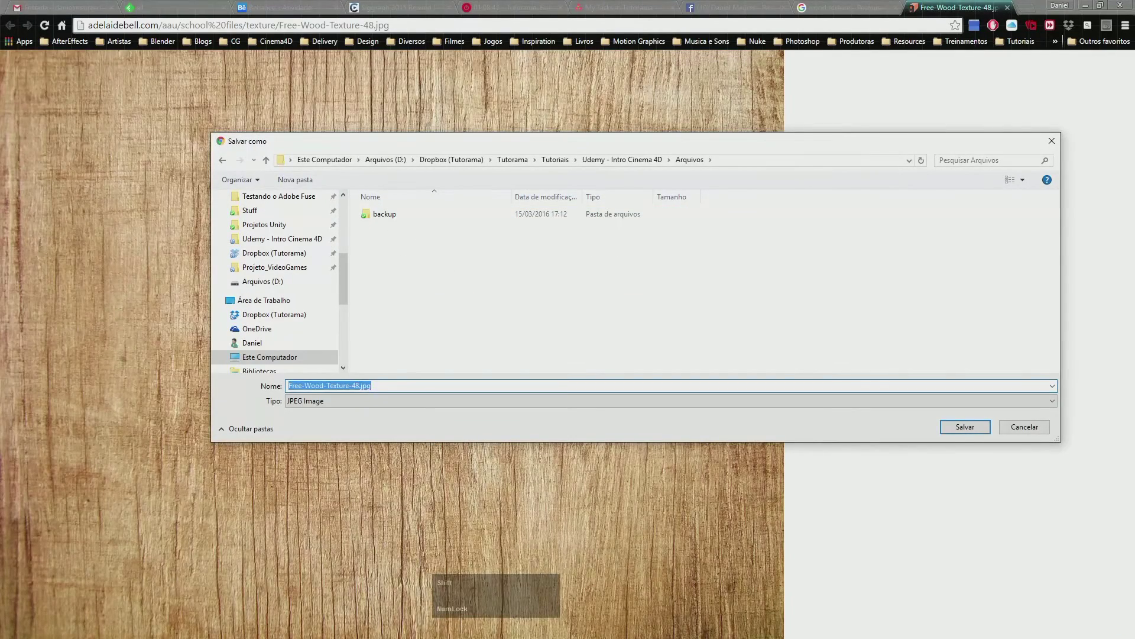
type("TexturaMadeira")
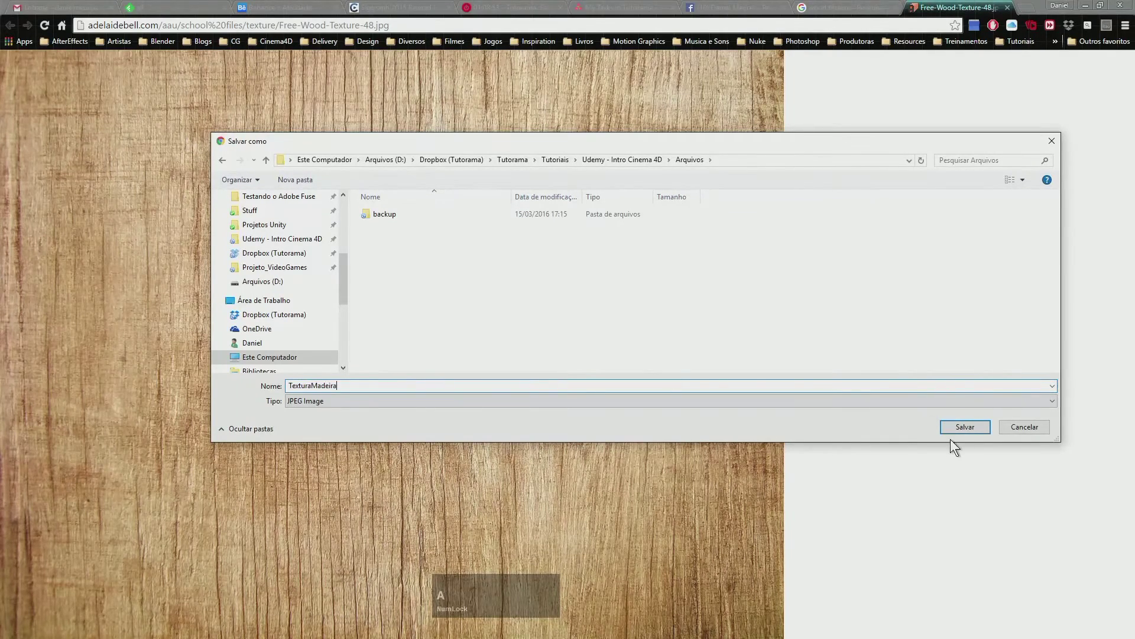
left_click(962, 428)
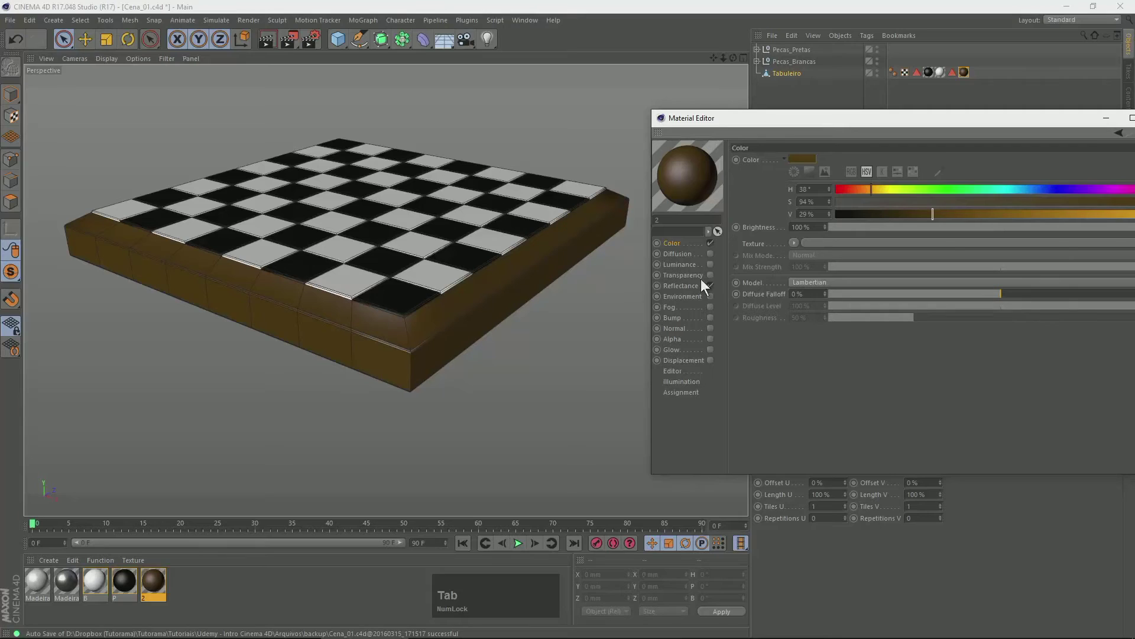
left_click(796, 363)
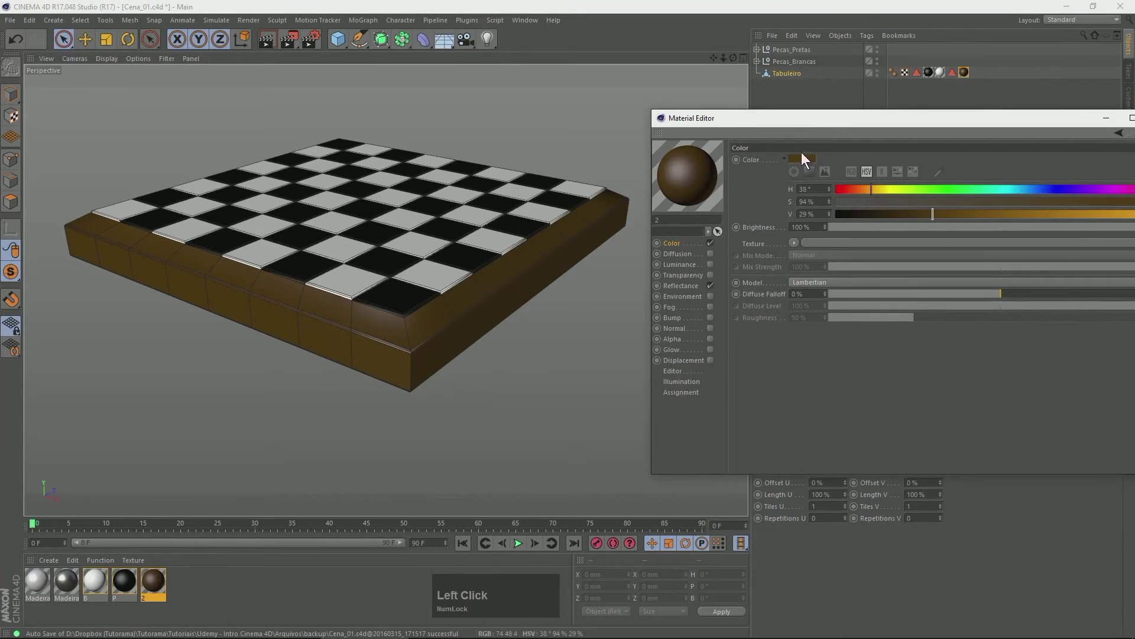
Load TexturaMadeira.jpg as the texture of the frame material's Color channel
left_click_drag(798, 121, 475, 113)
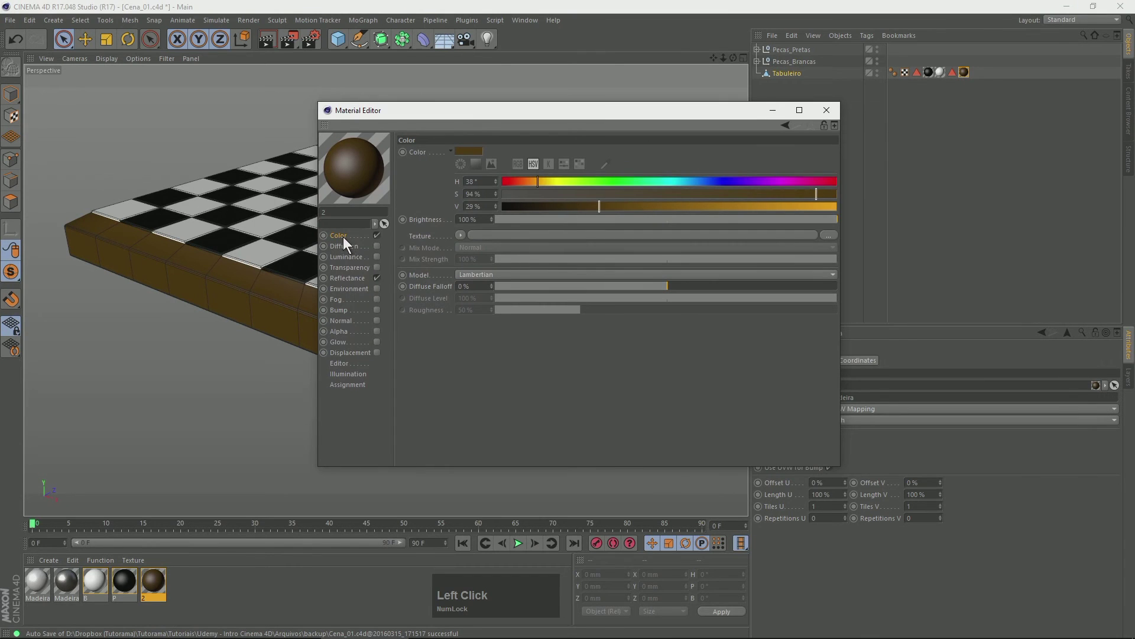
left_click(830, 236)
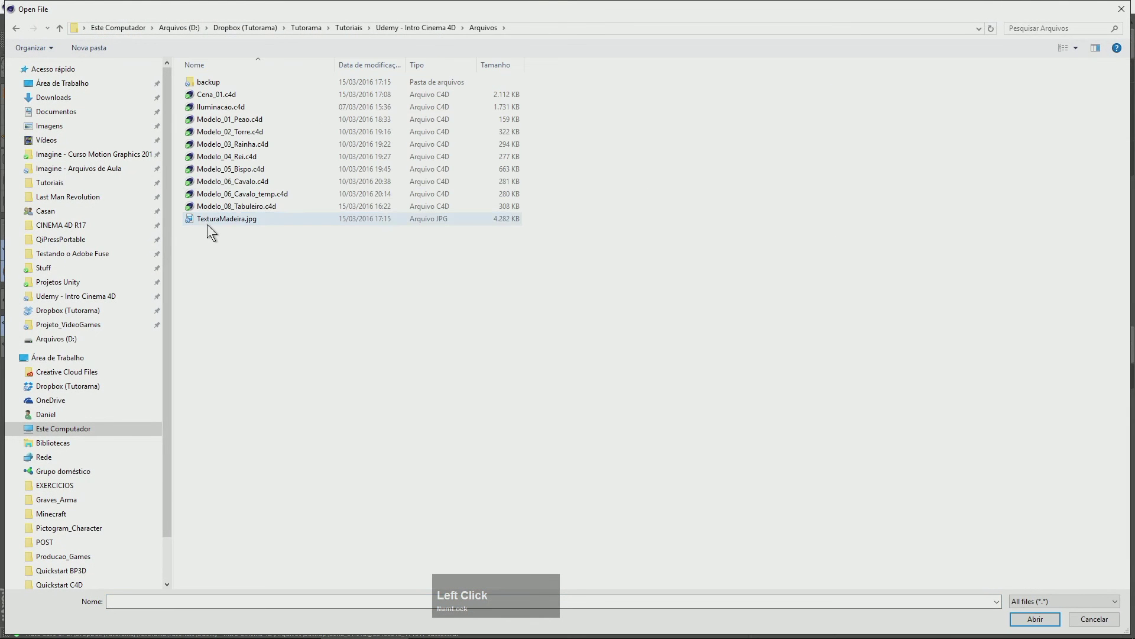
left_click(208, 220)
left_click(1033, 619)
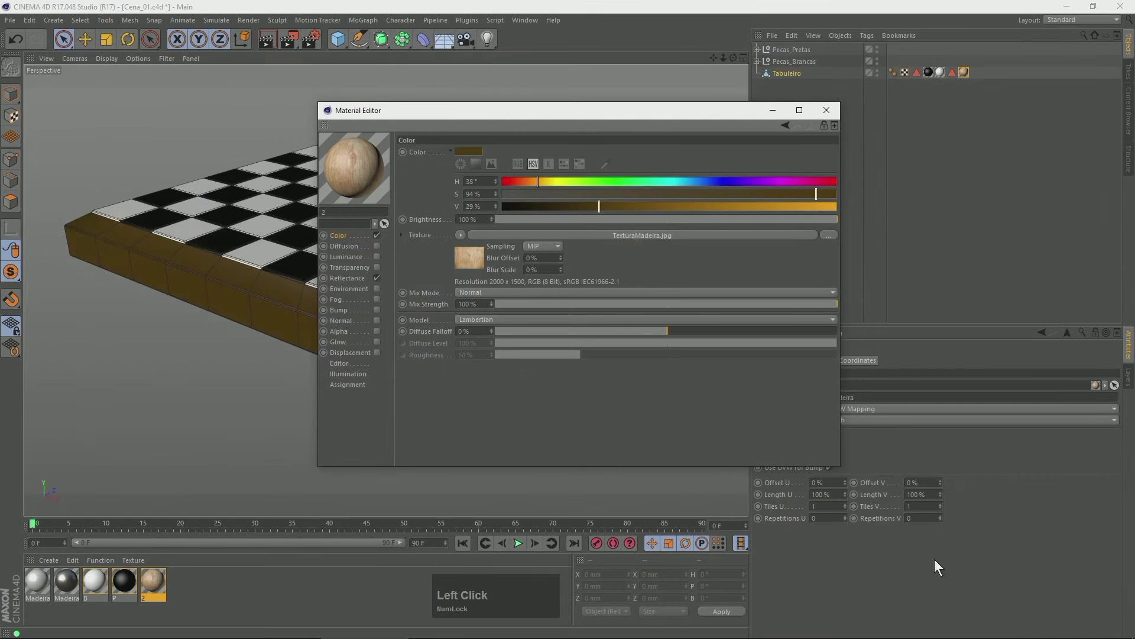
Render the perspective view to examine how the wood texture looks along the board's frame
left_click_drag(552, 111, 747, 218)
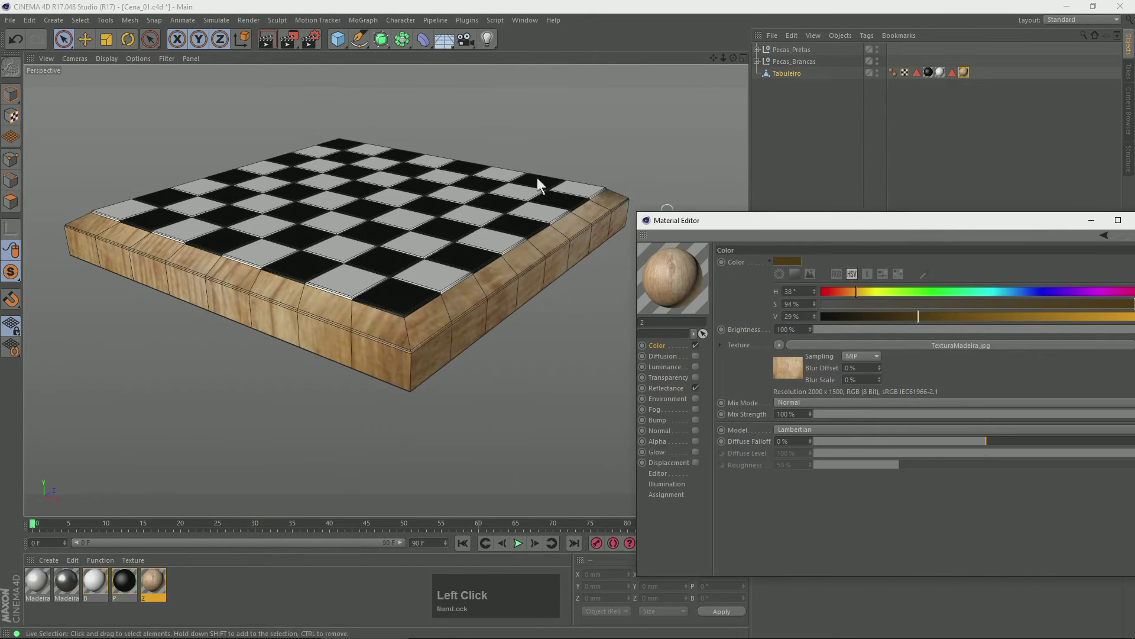
left_click(266, 42)
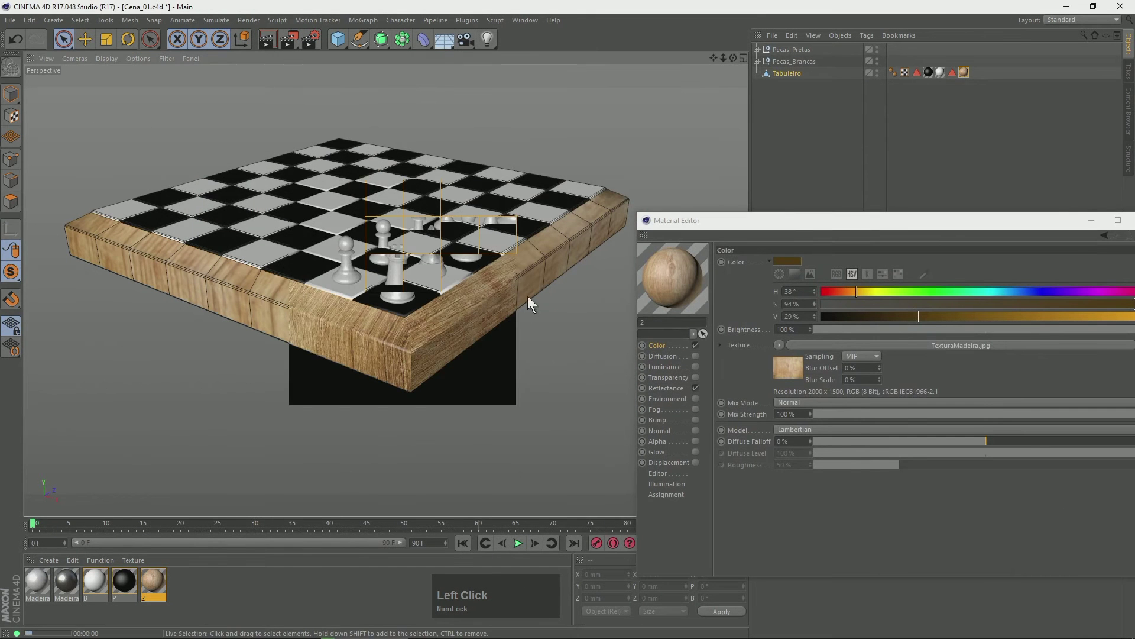
left_click_drag(737, 223, 616, 117)
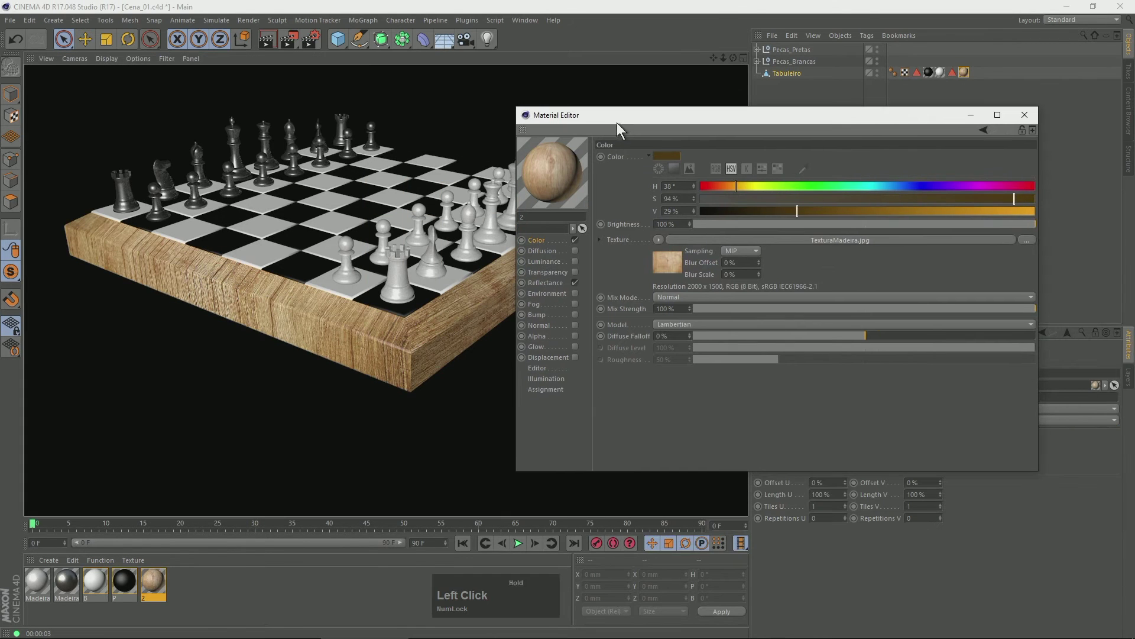
Wrap the Color channel's wood image in a Filter shader, open its settings, and place an interactive render region over the board's front corner
left_click(658, 239)
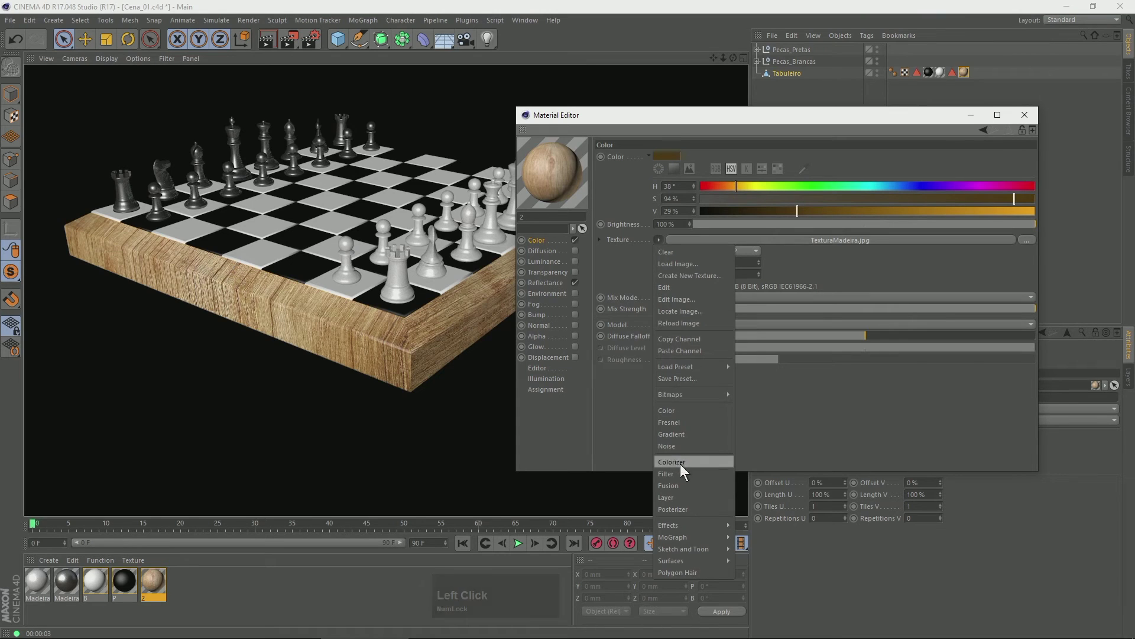
left_click(669, 474)
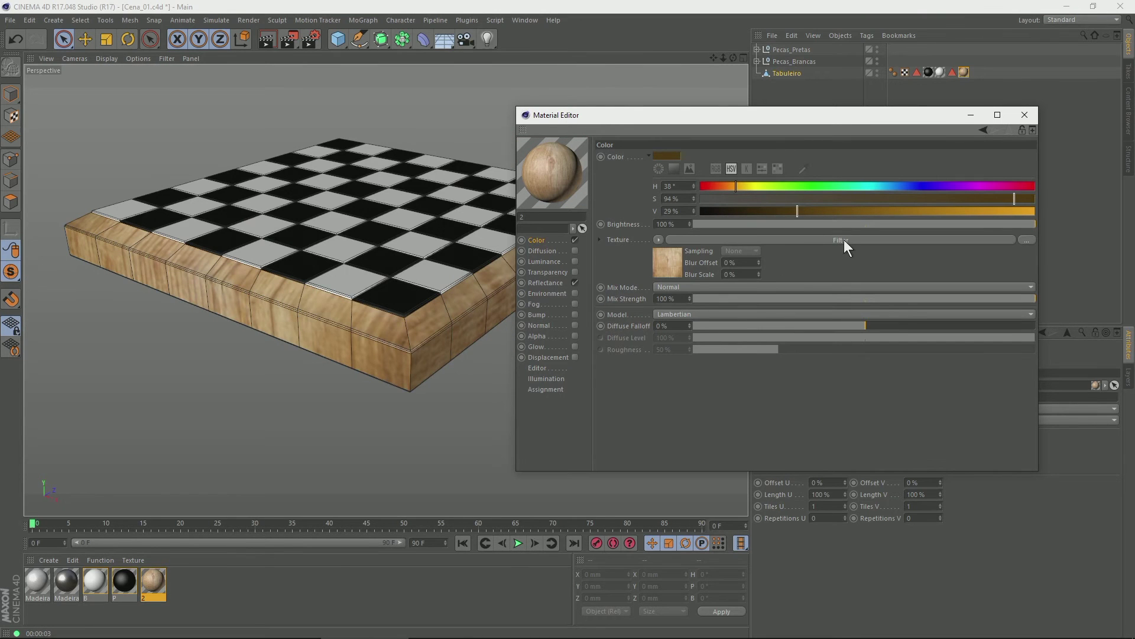
left_click(843, 239)
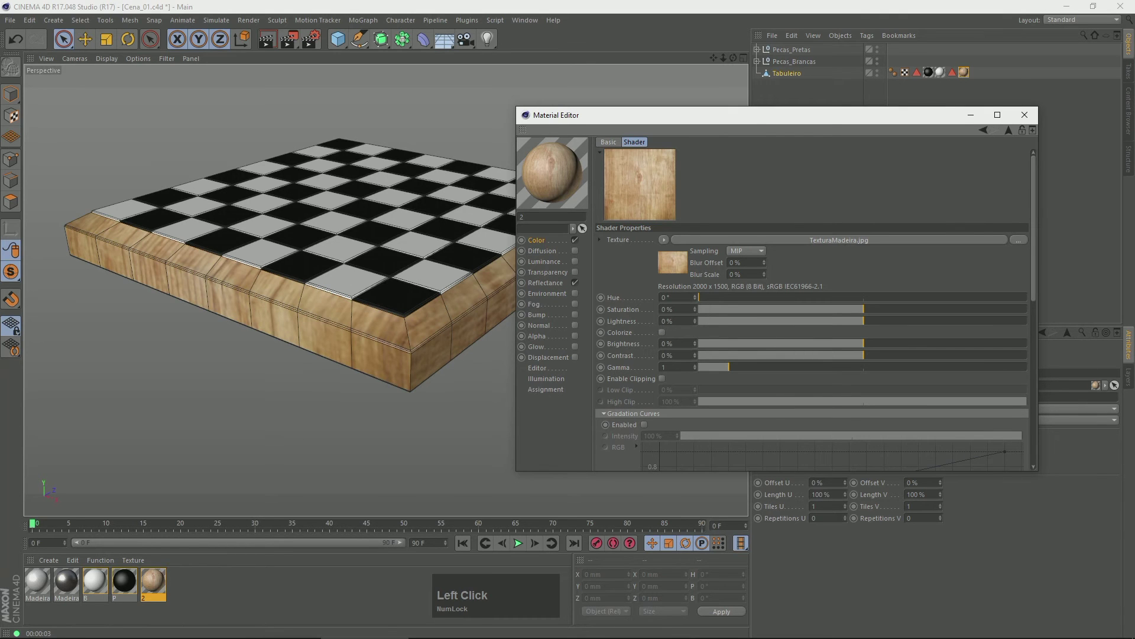
left_click_drag(285, 45, 358, 314)
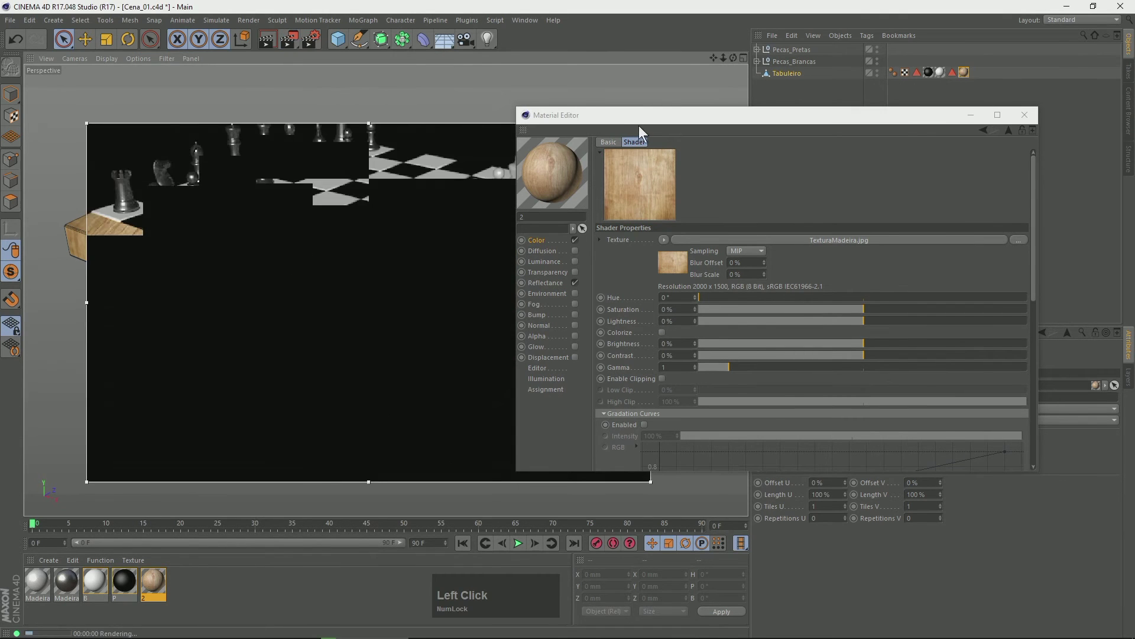
left_click_drag(730, 122, 890, 104)
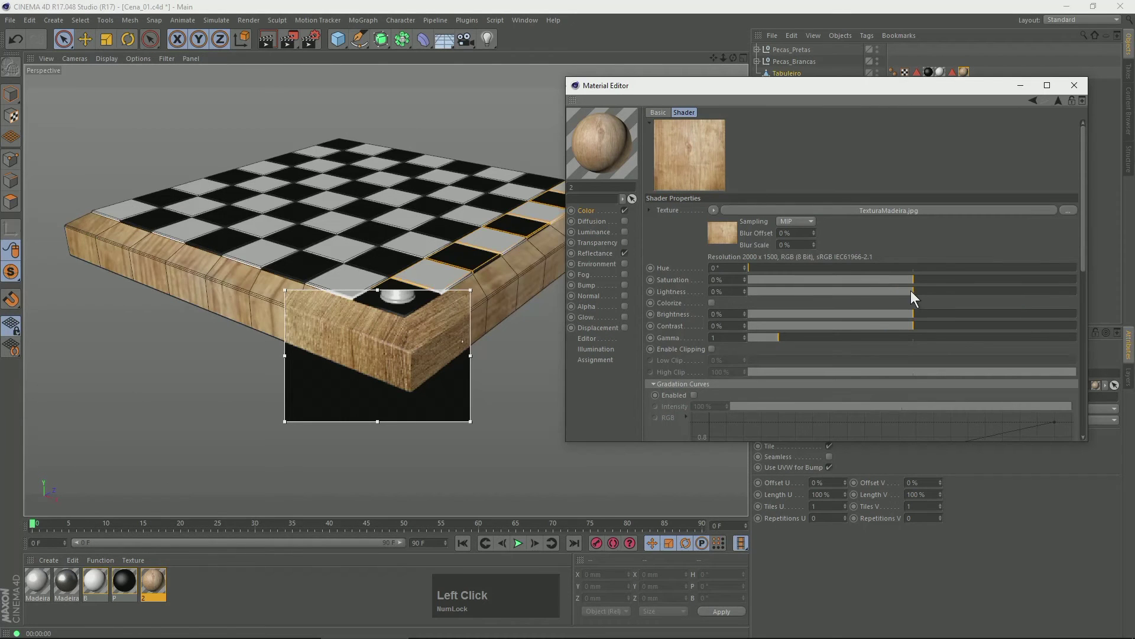
Darken the wood in the Filter shader with Hue 3°, Saturation -2%, Lightness -91% and Gamma 0.71
left_click_drag(911, 290, 856, 290)
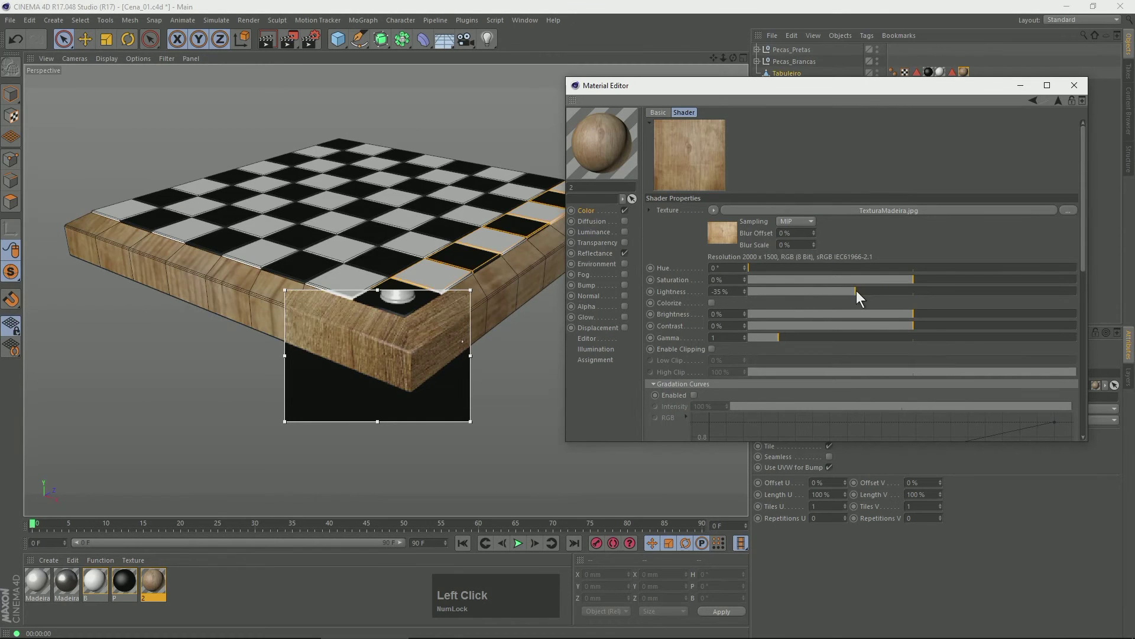
left_click_drag(767, 266, 1068, 267)
left_click_drag(914, 278, 959, 278)
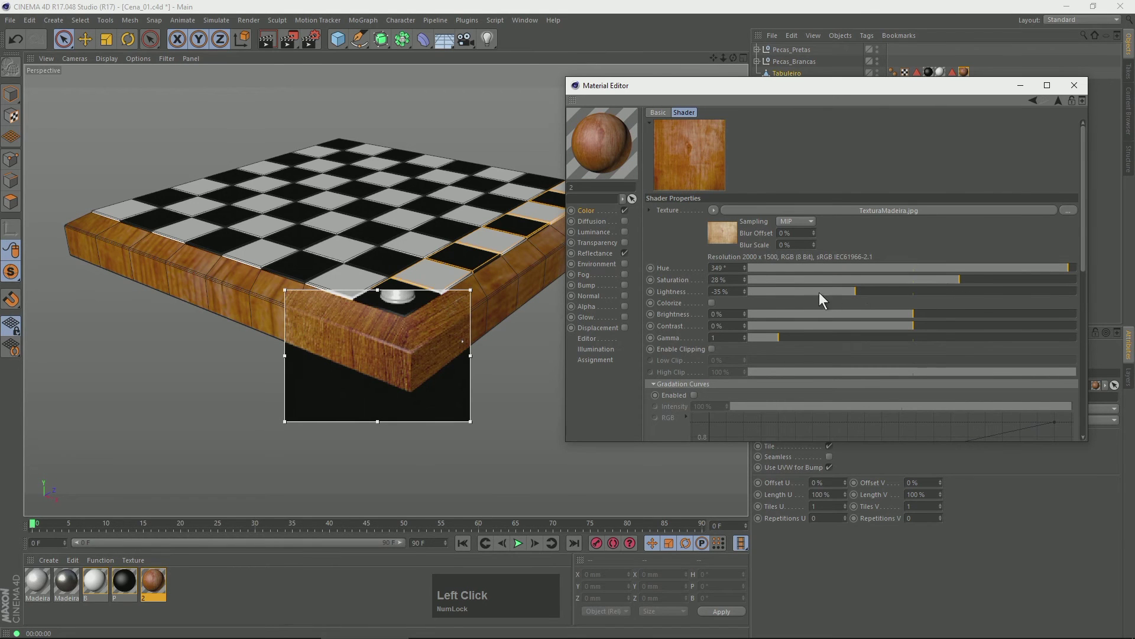
left_click_drag(808, 293, 757, 292)
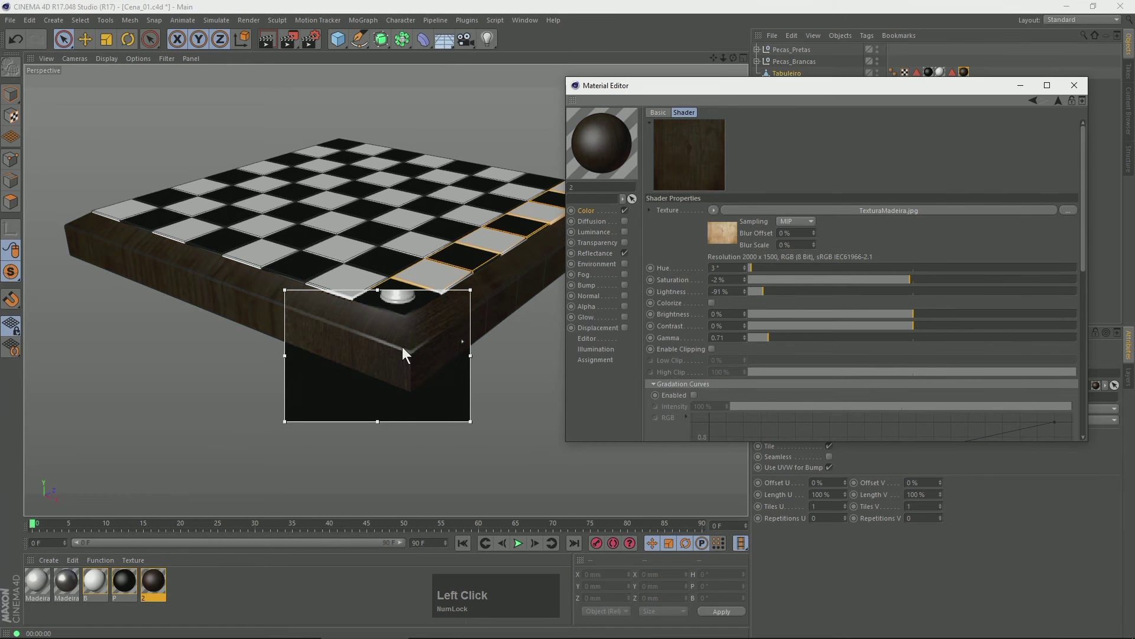
Copy the wood image from the Color channel's filter into the Layer Mask texture of the Default Specular reflectance layer
left_click(587, 210)
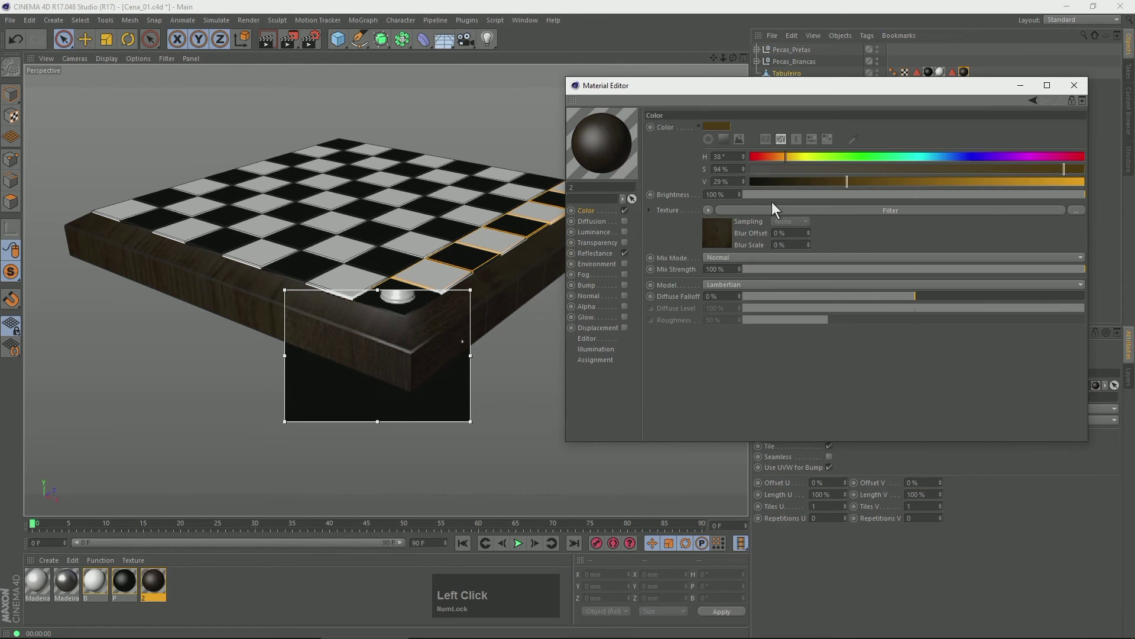
left_click(721, 235)
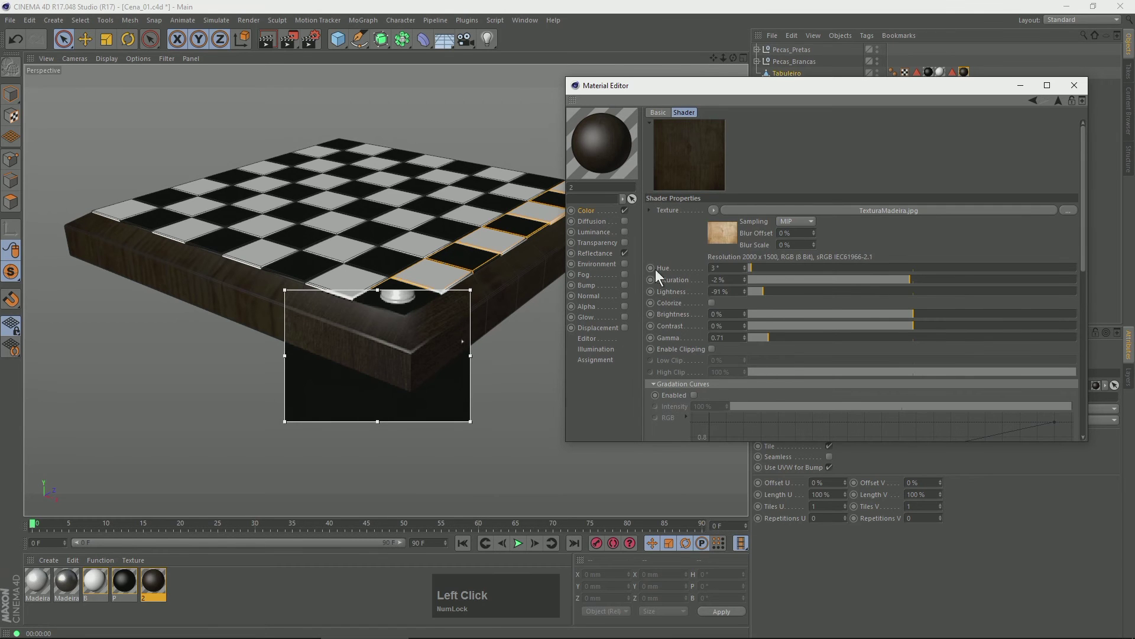
left_click(592, 257)
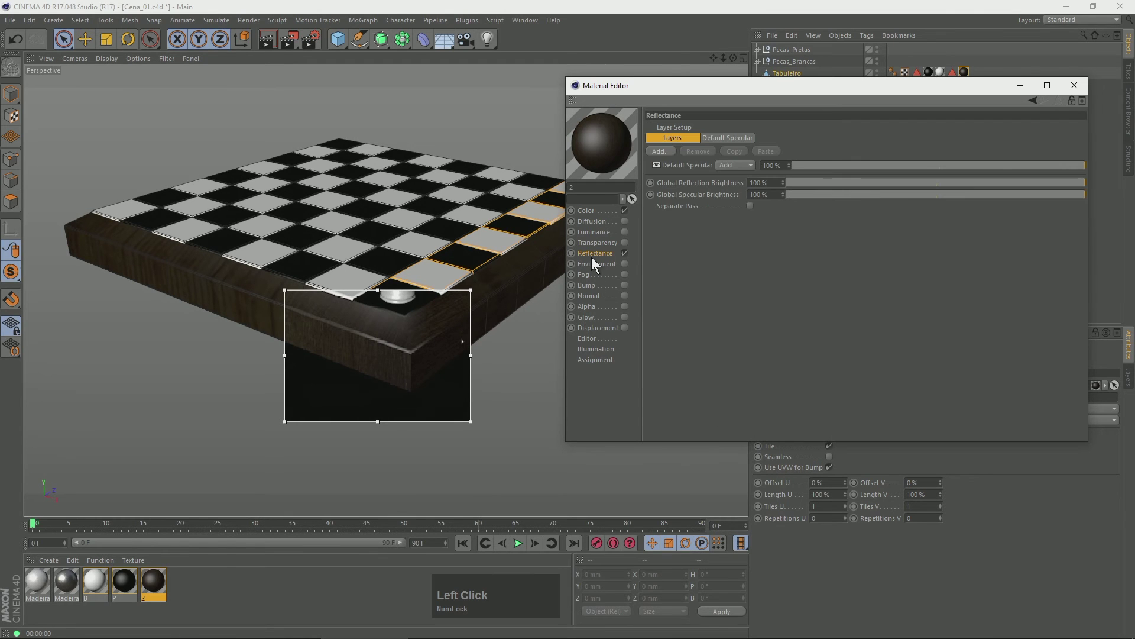
left_click(723, 140)
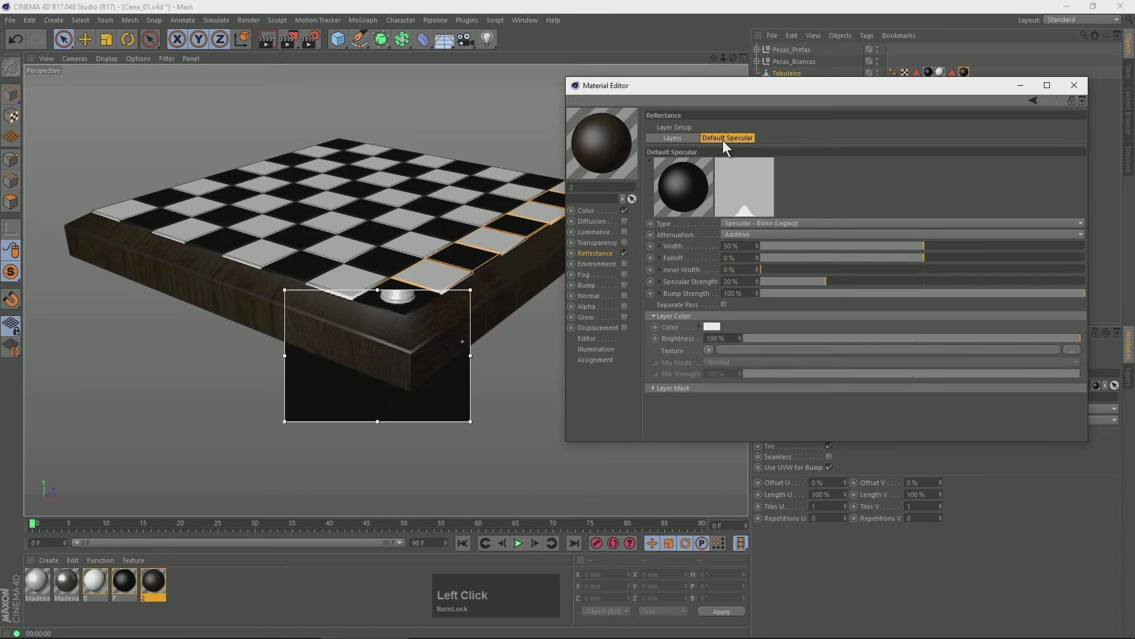
left_click(704, 317)
left_click(690, 327)
left_click(710, 365)
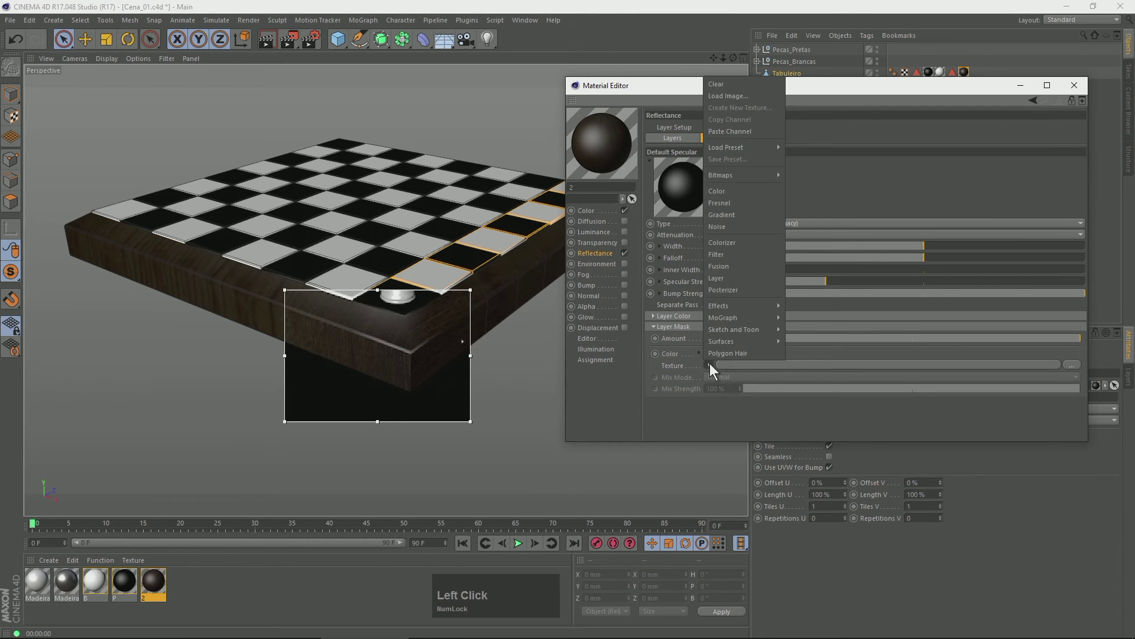
left_click(739, 131)
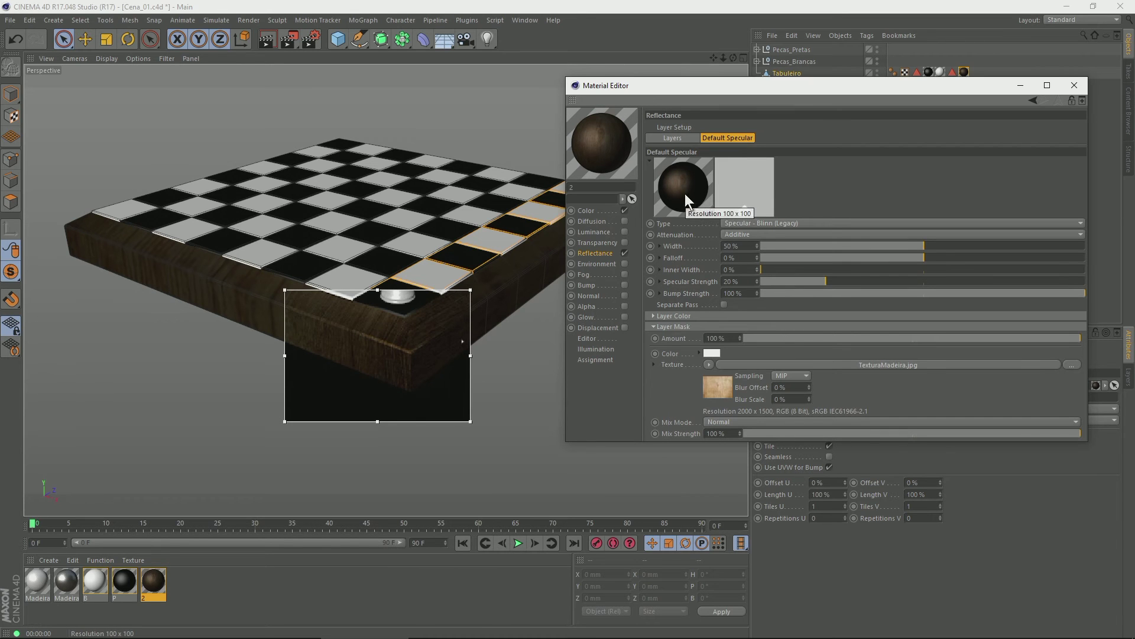
Wrap the Layer Mask's wood image in a Filter shader and set its Saturation to -100%
left_click(709, 364)
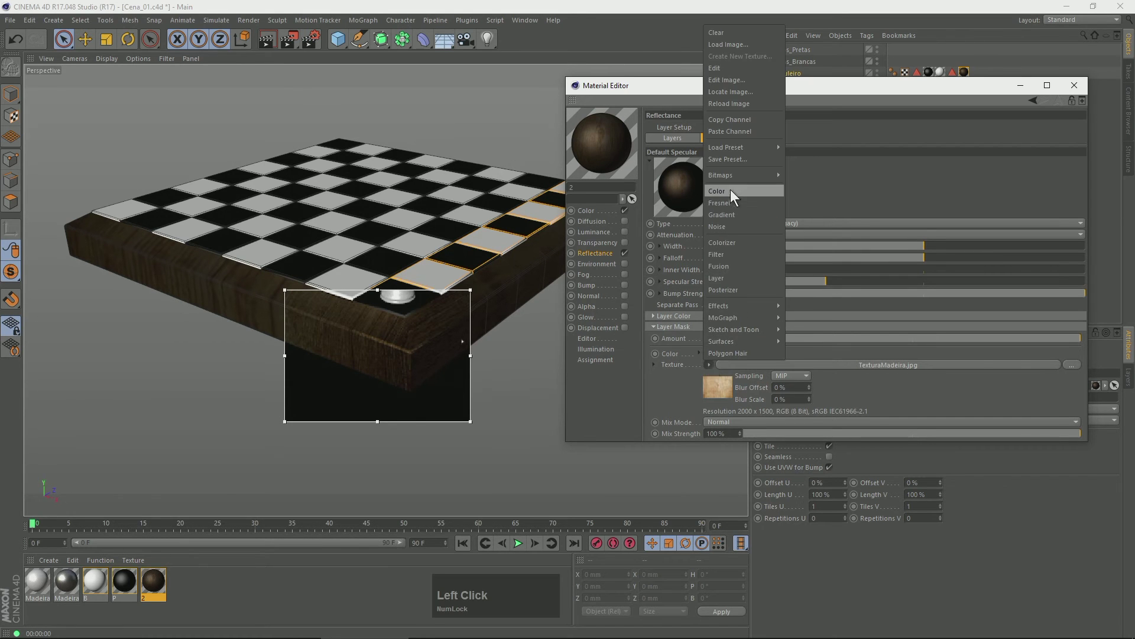
left_click(723, 255)
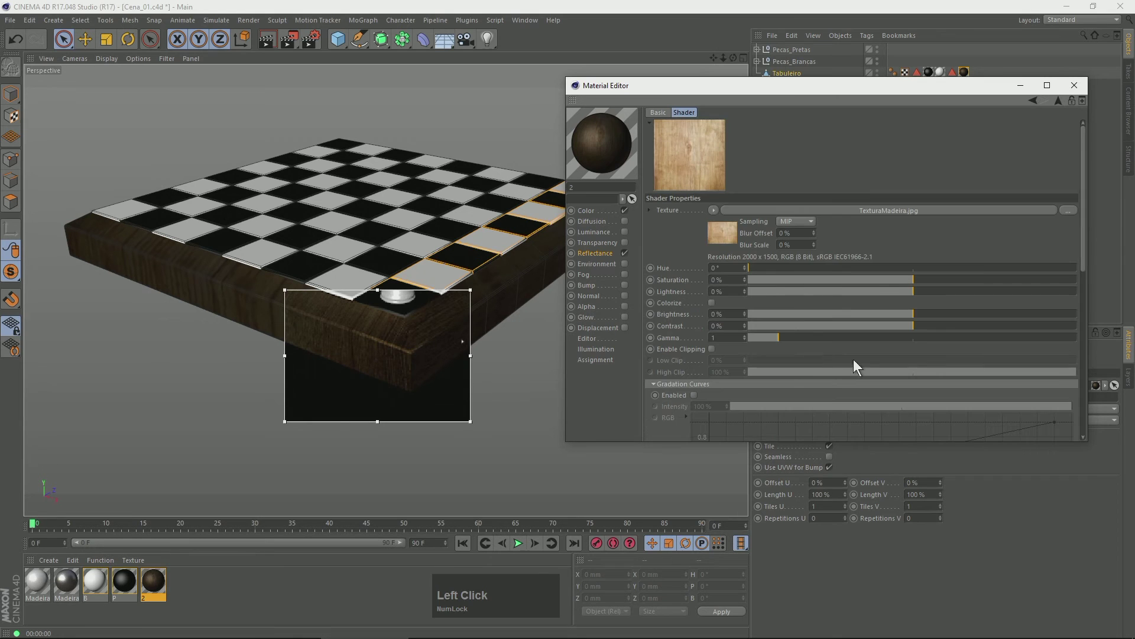
left_click_drag(781, 280, 745, 281)
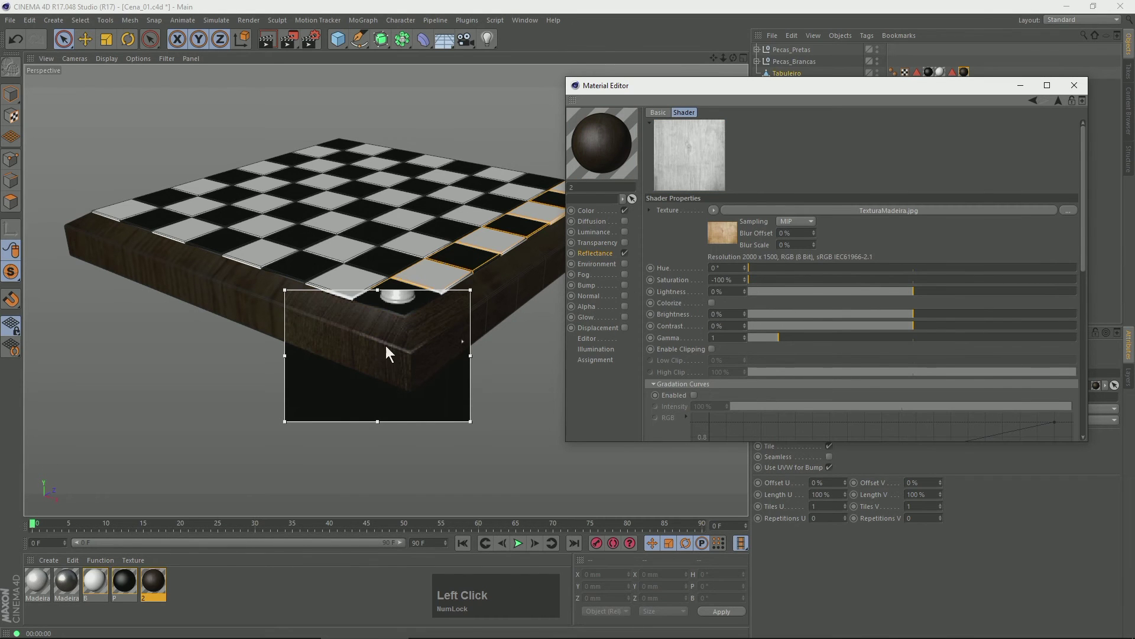
Set the mask filter's Contrast to 53% and fine-tune its Brightness, trying values between -24% and 8%
left_click_drag(914, 326, 1003, 320)
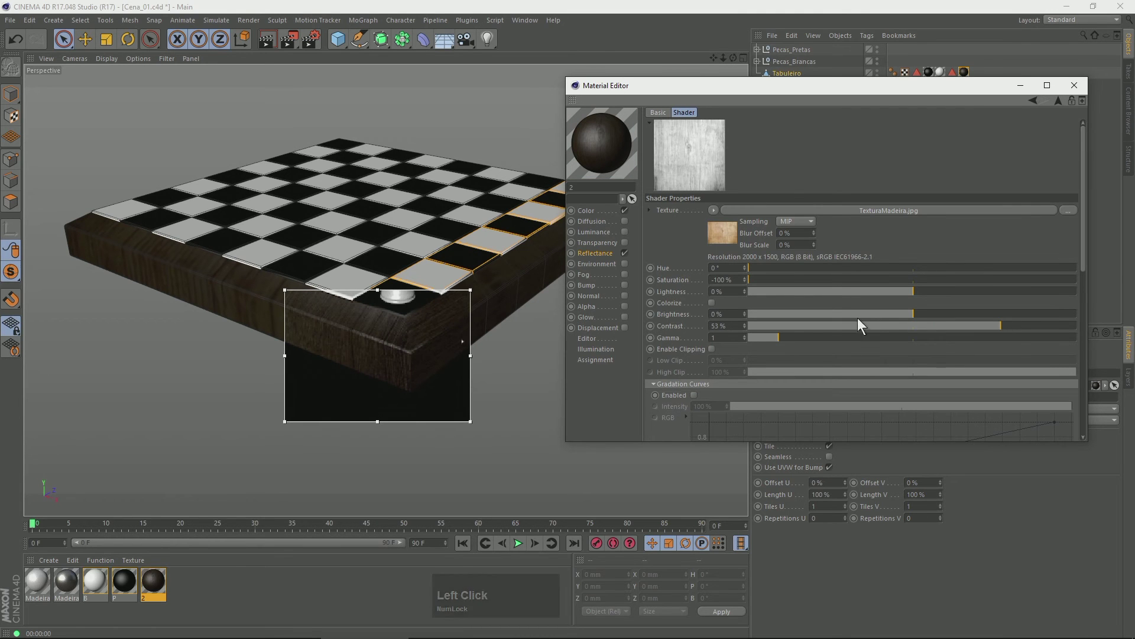
left_click_drag(897, 314, 874, 313)
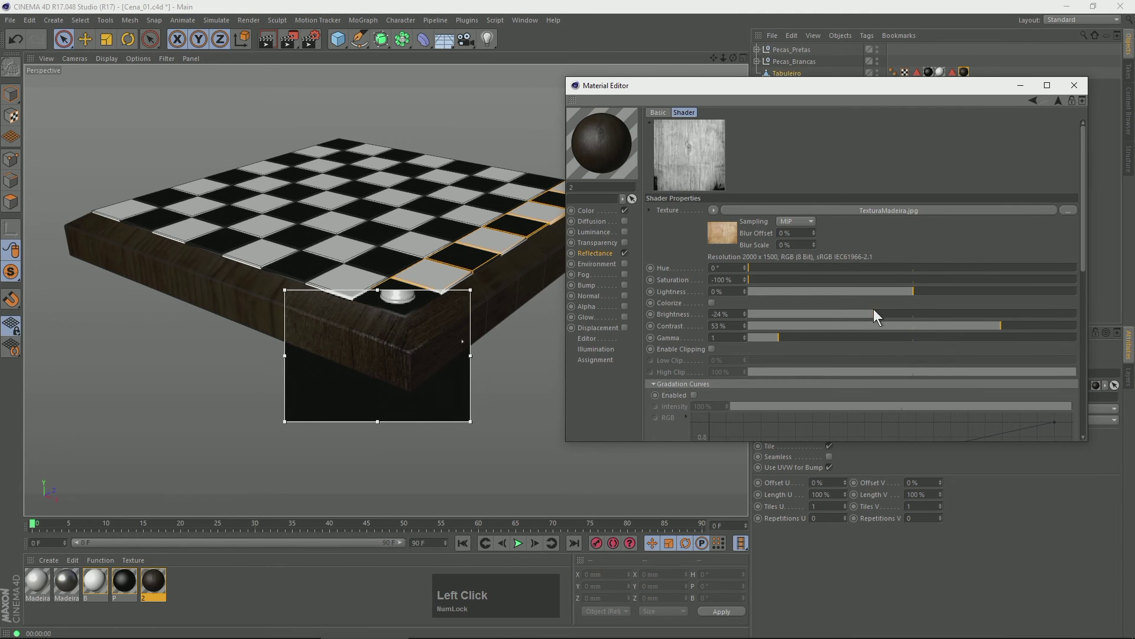
left_click(894, 314)
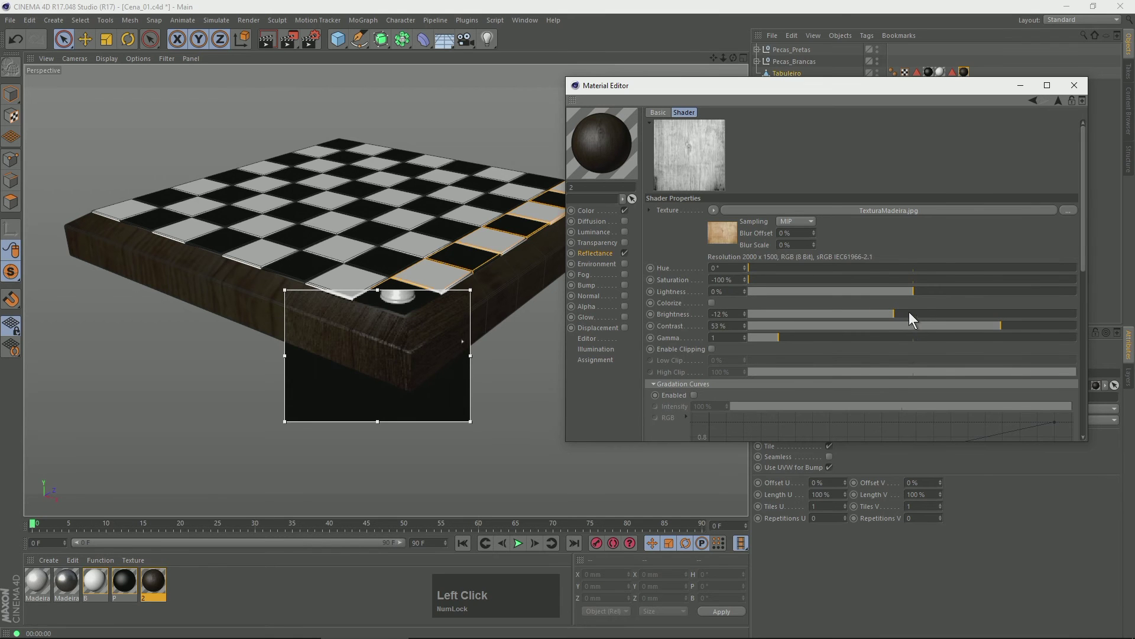
left_click(926, 314)
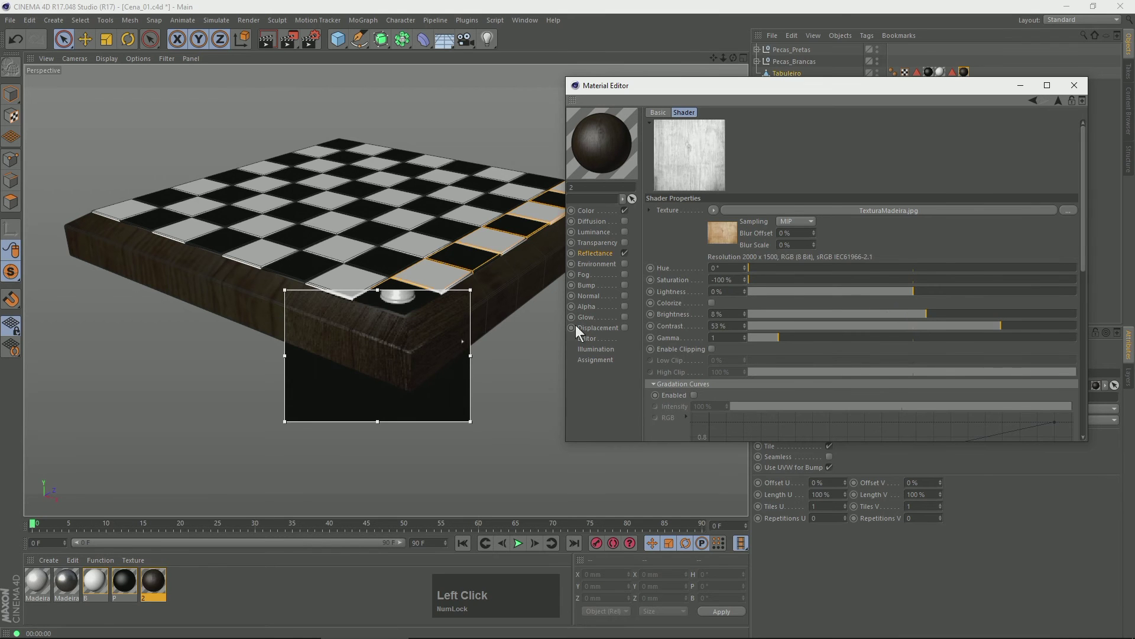
left_click(911, 314)
Enable the Bump channel, copy the Layer Mask's Filter shader into its texture, and slightly reduce the bump Strength
left_click(596, 253)
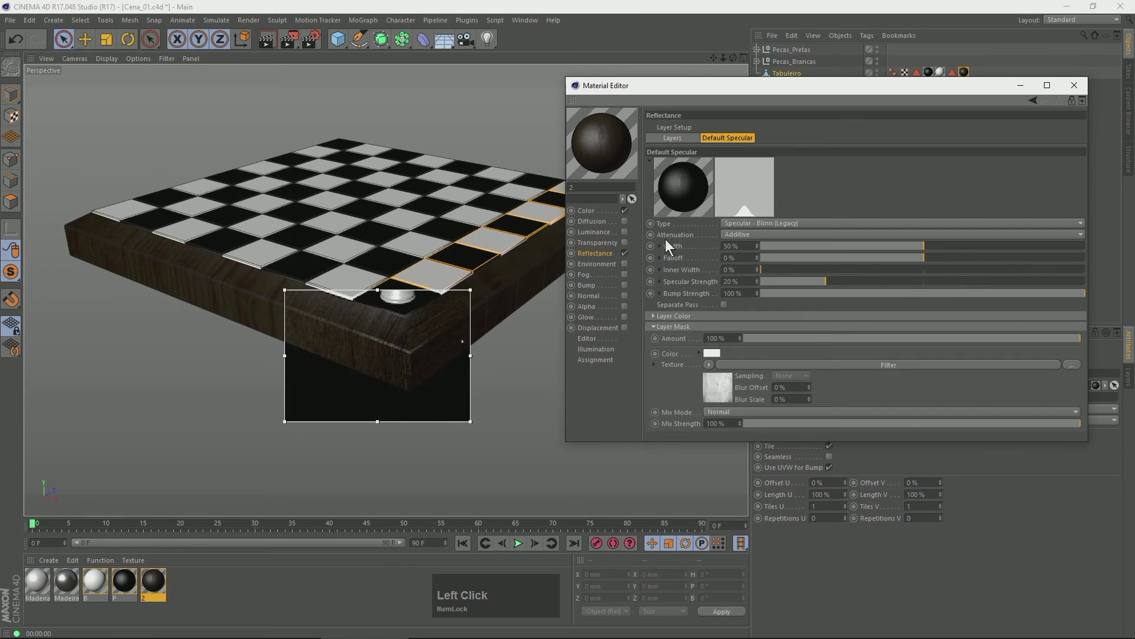
left_click(708, 365)
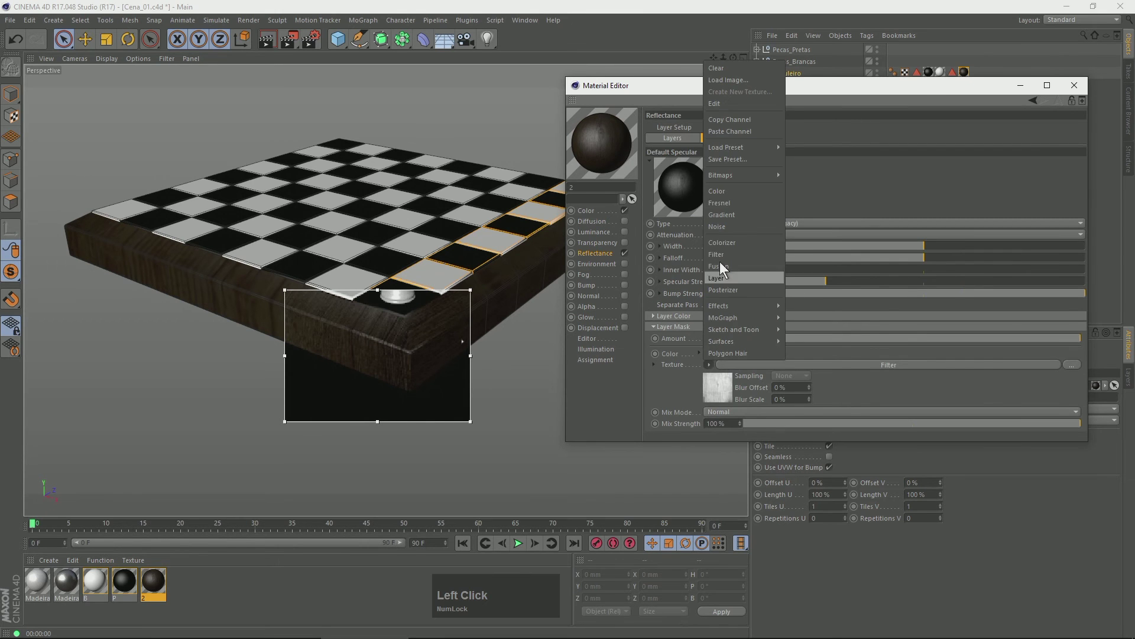
left_click(725, 124)
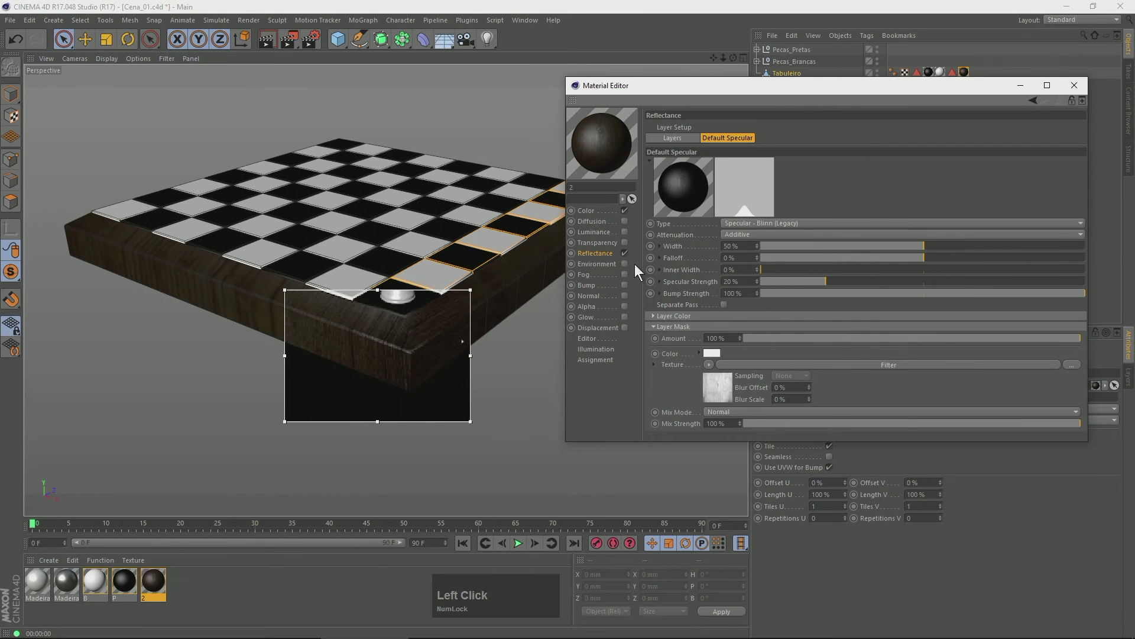
left_click(625, 285)
left_click(698, 155)
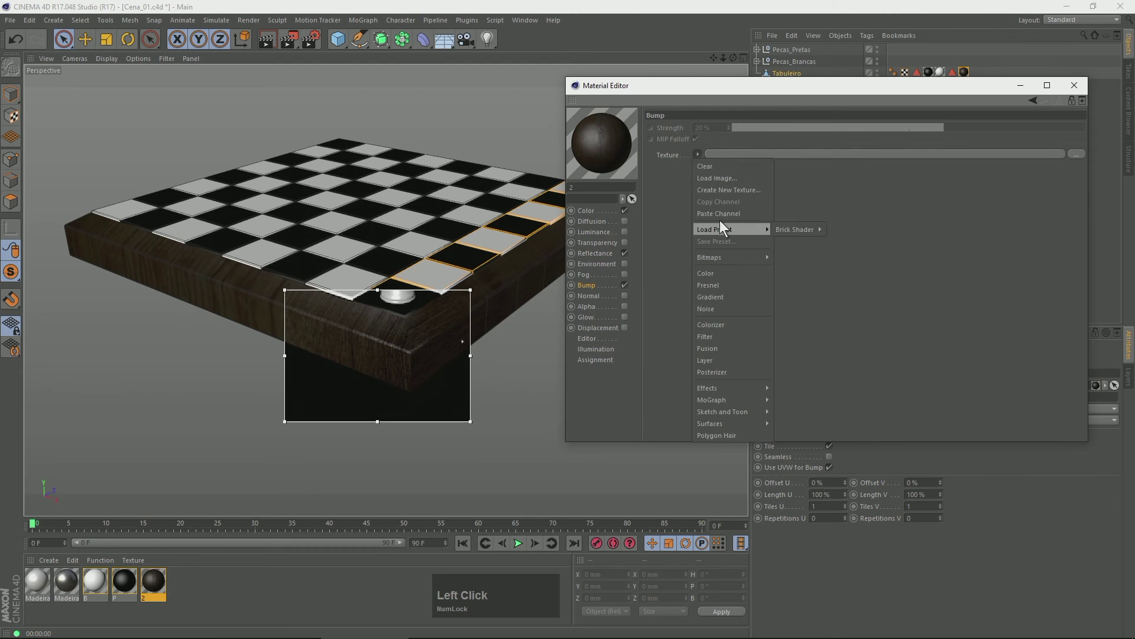
left_click(726, 214)
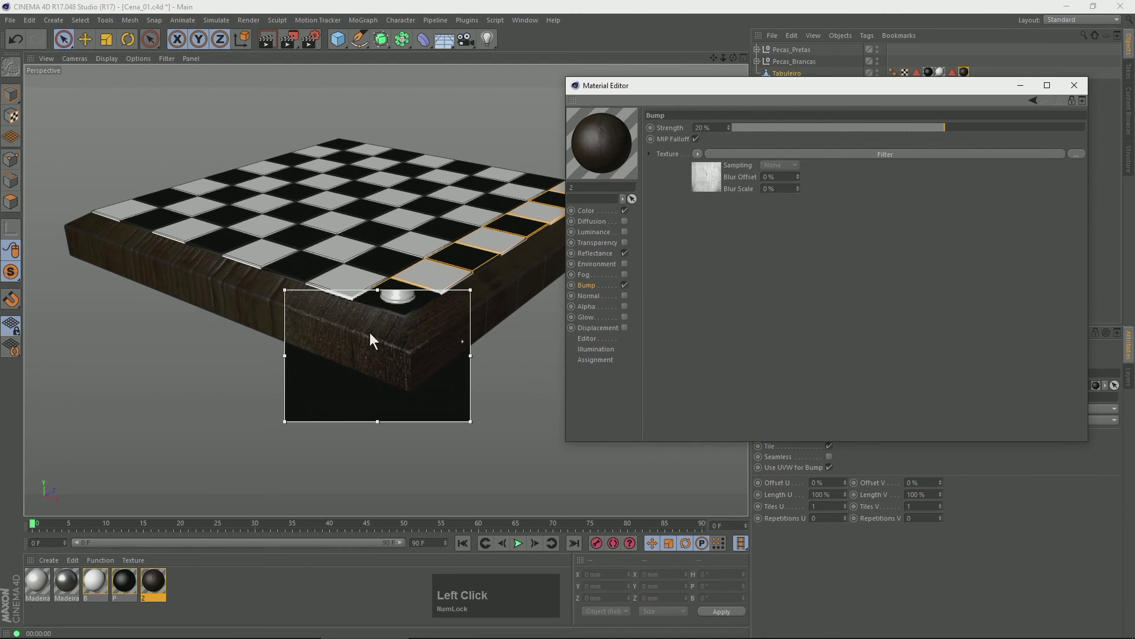
left_click_drag(938, 127, 923, 130)
Add a GGX layer above Default Specular in the material's Reflectance channel
left_click(595, 254)
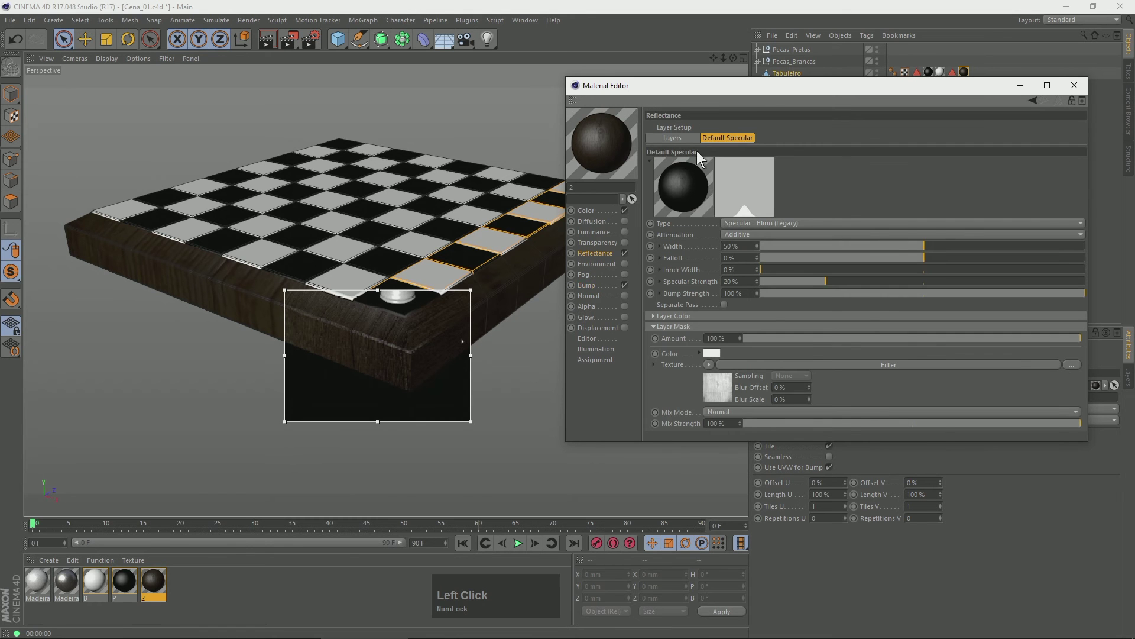
left_click(673, 137)
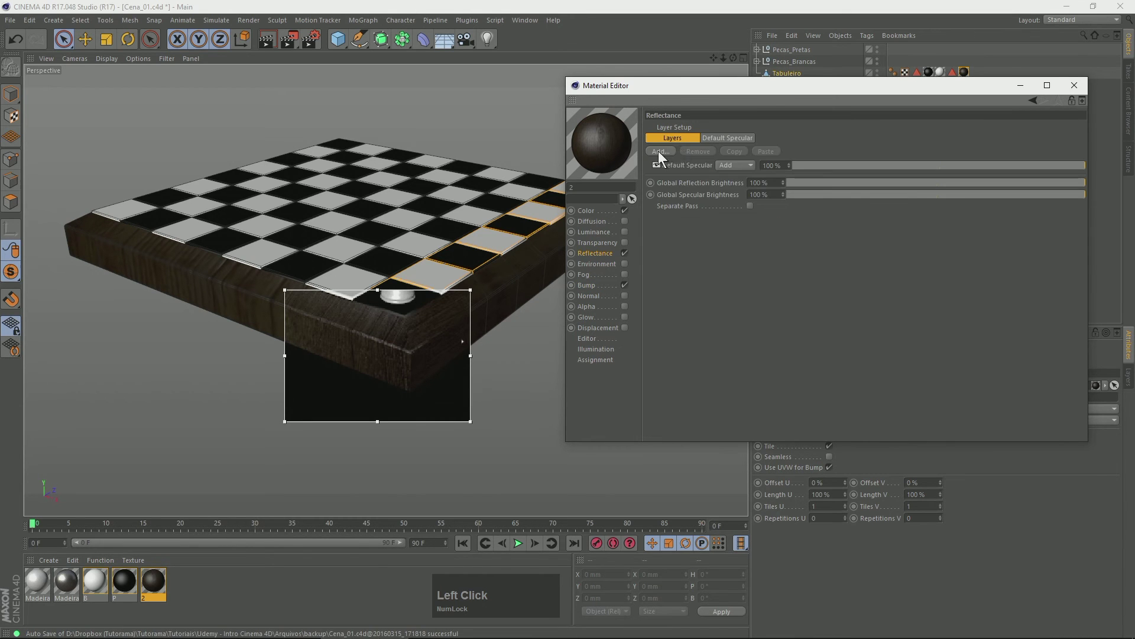
left_click(659, 152)
left_click(704, 166)
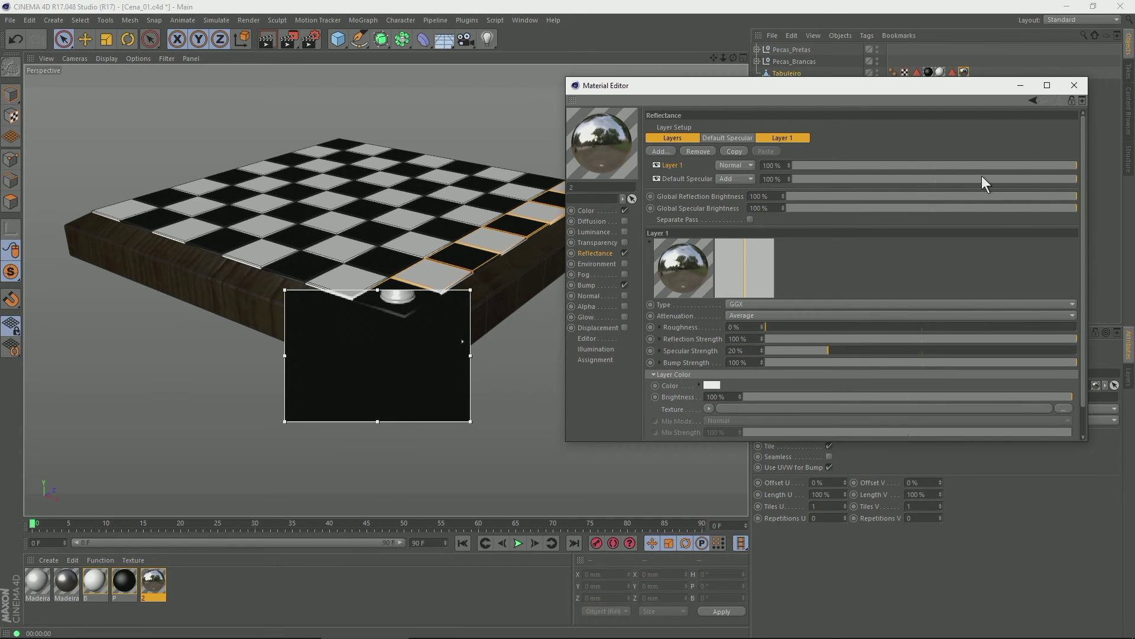
Lower the opacity of the frame material's GGX layer and render a close view of the board's corner
left_click(818, 165)
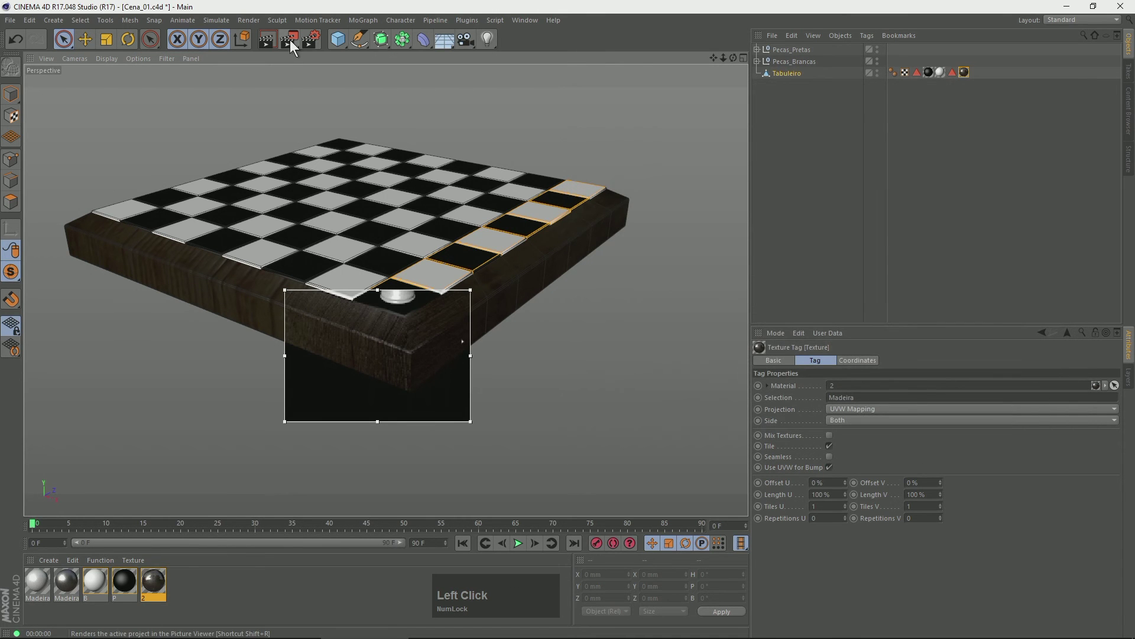
left_click_drag(289, 40, 338, 314)
left_click_drag(448, 271, 480, 320)
left_click_drag(398, 352, 293, 60)
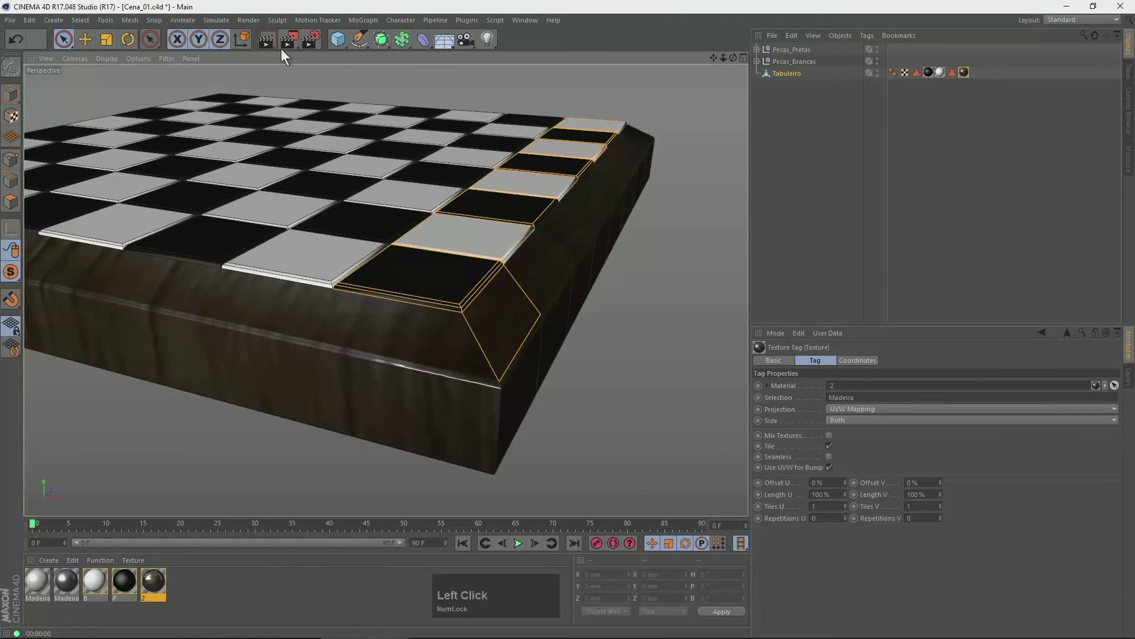
key("ctrl+r")
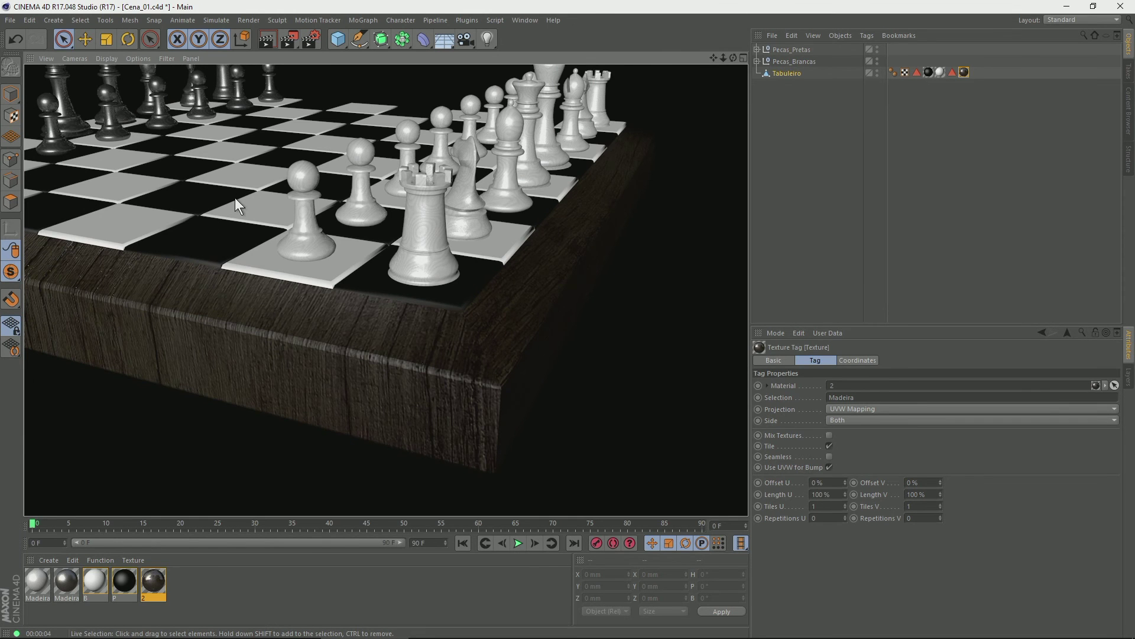
Load TexturaMadeira.jpg as the Layer Mask texture of material B's Default Specular layer and render the view
left_click_drag(388, 255, 531, 282)
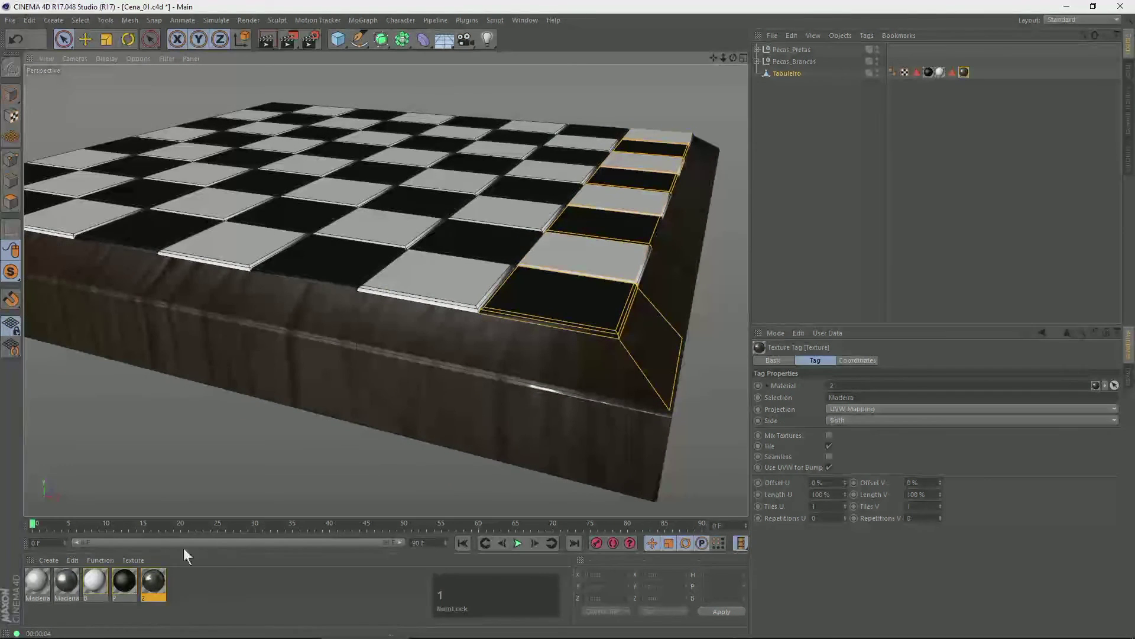
double_click(88, 581)
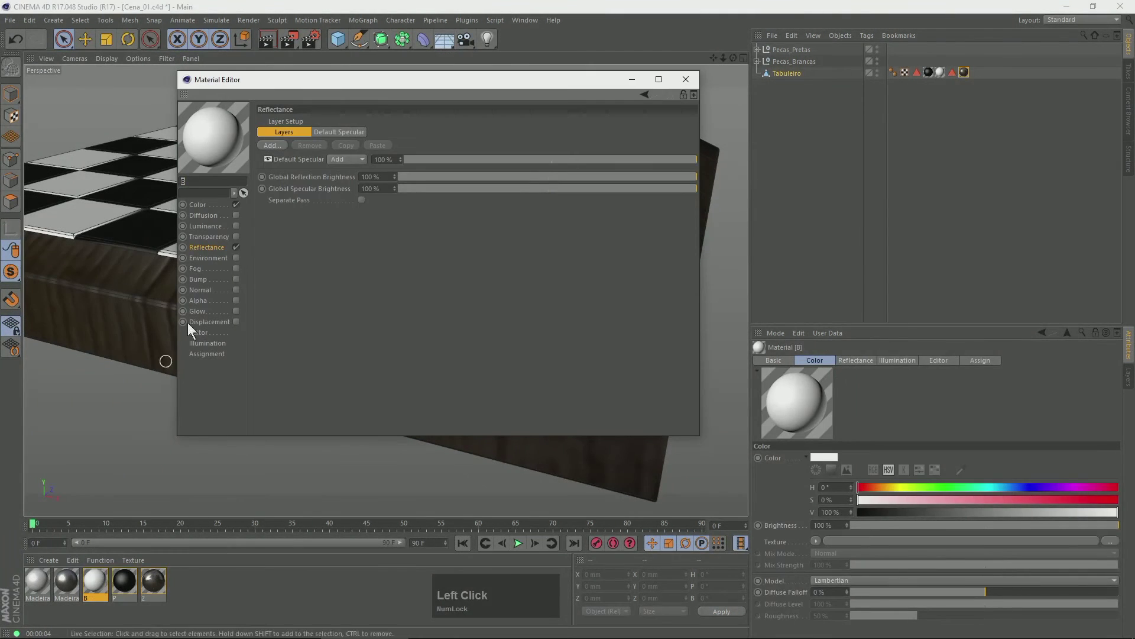
left_click_drag(323, 108, 639, 146)
left_click(518, 244)
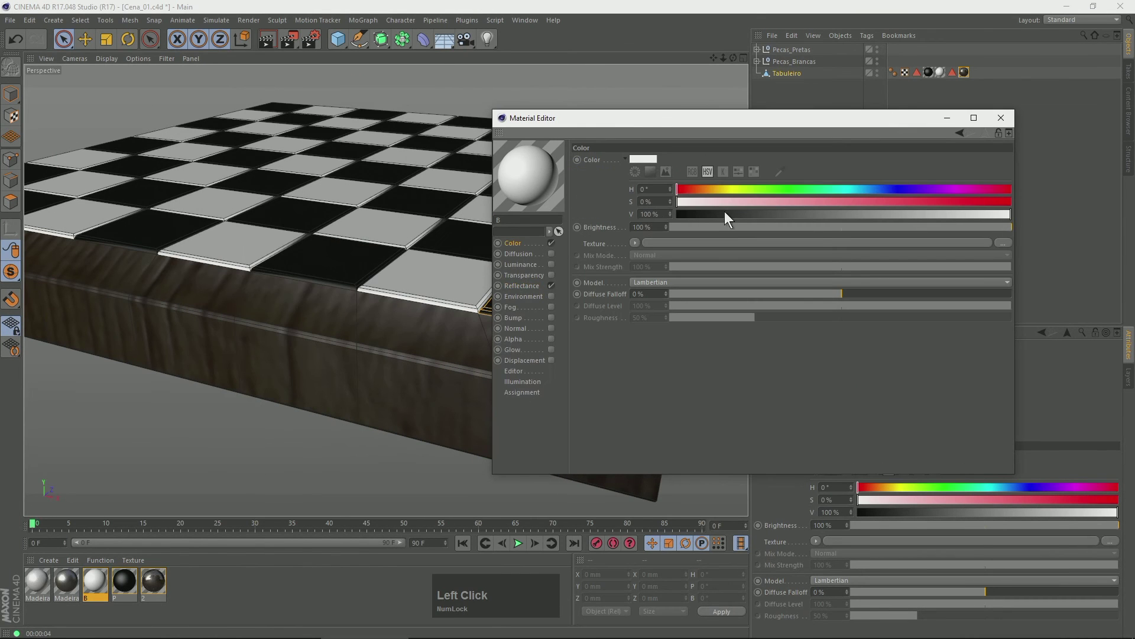
left_click(522, 287)
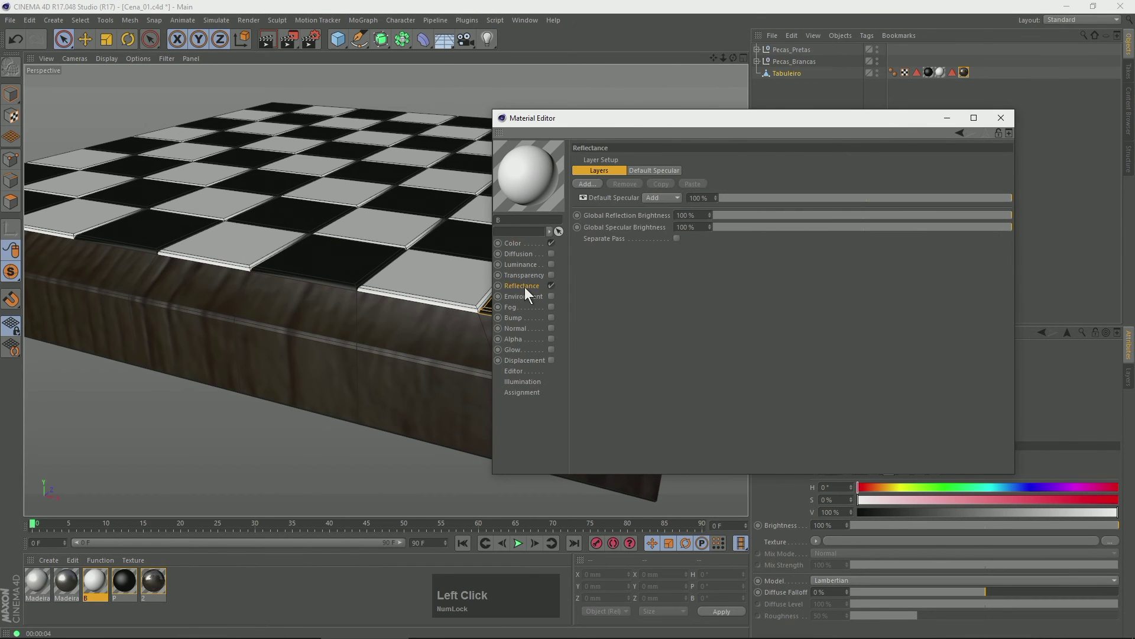
left_click(653, 171)
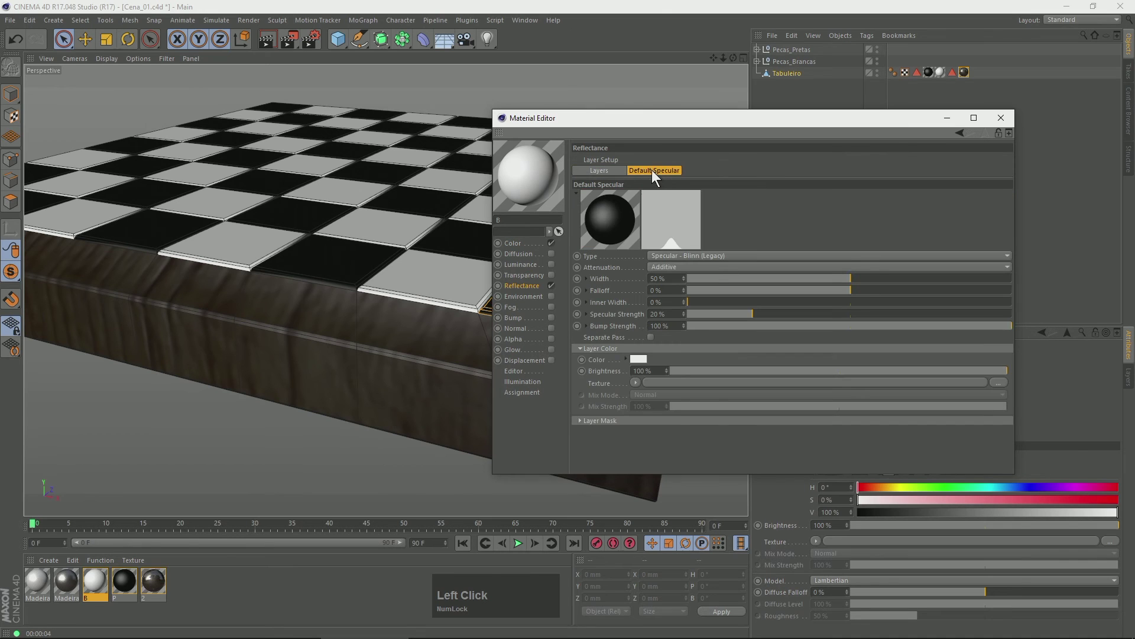
left_click(617, 349)
left_click(613, 360)
left_click(635, 397)
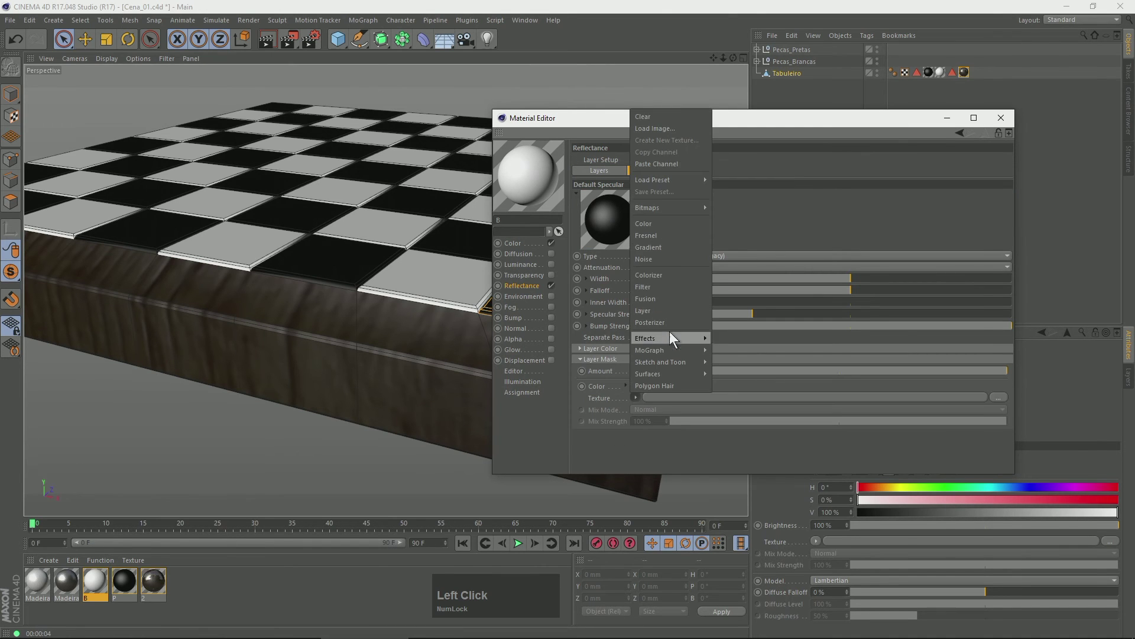
mouse_move(664, 208)
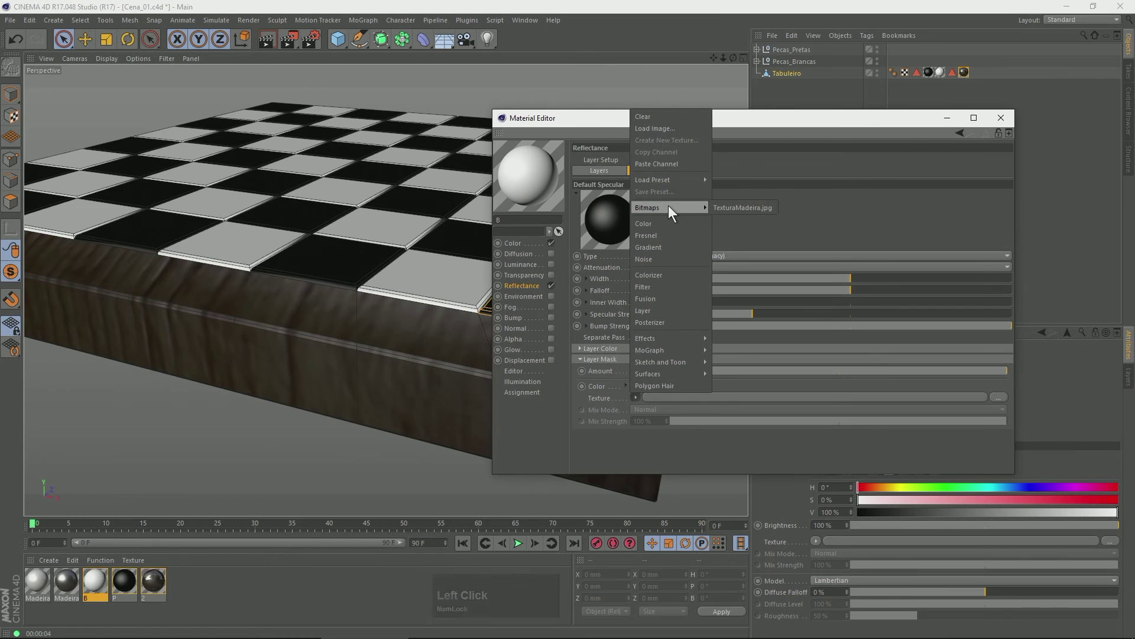
left_click(729, 206)
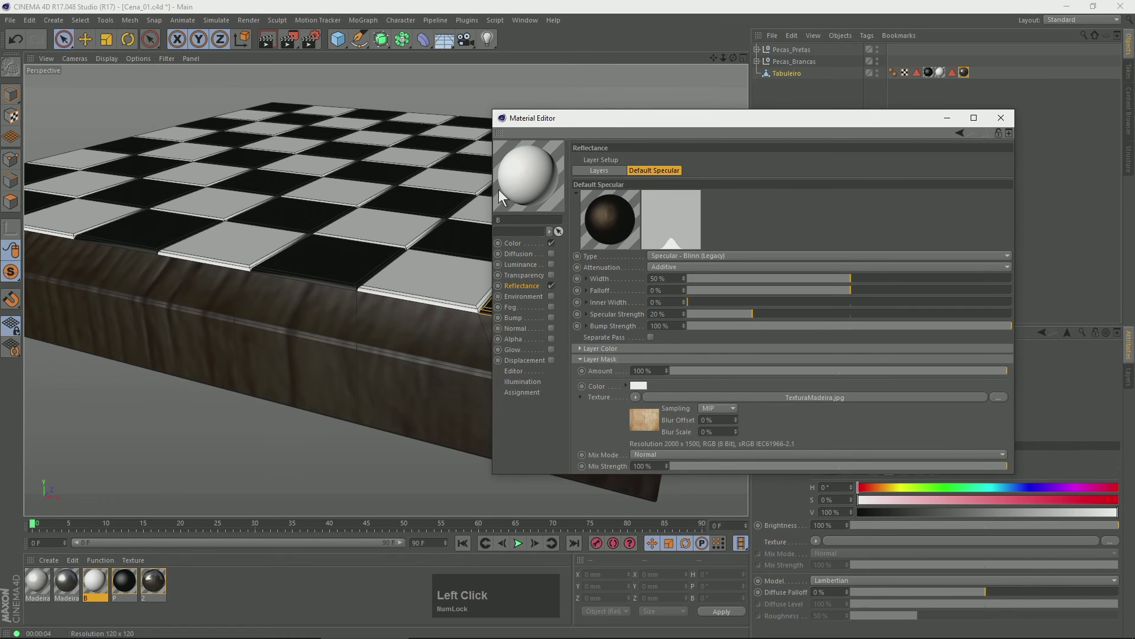
left_click(268, 38)
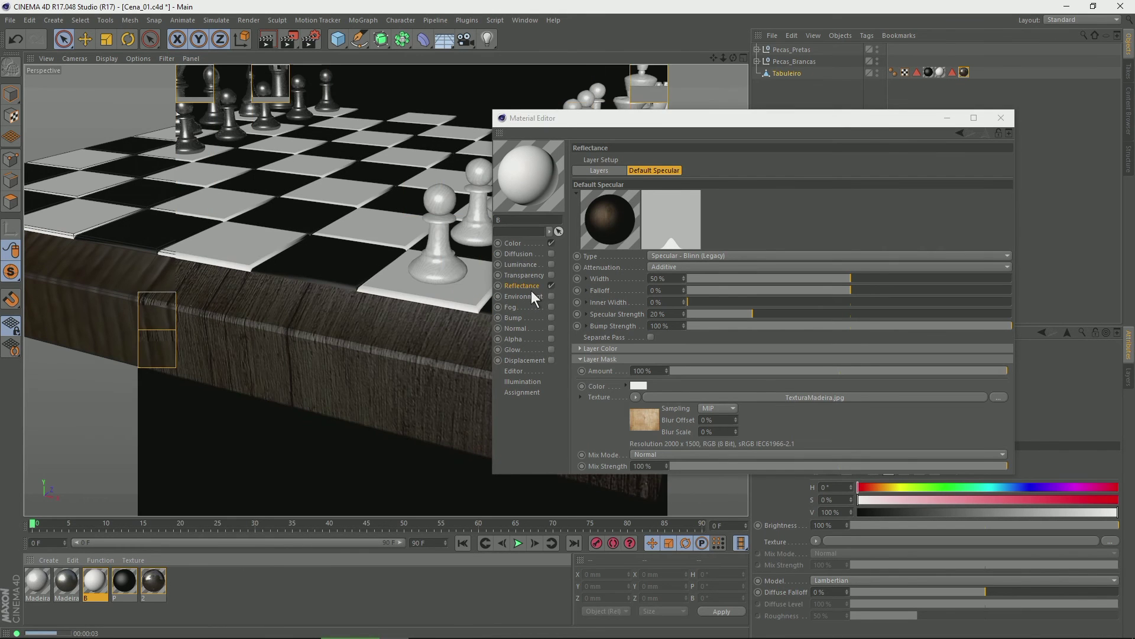
Add a GGX layer to material B's Reflectance channel and set its opacity to 13%
left_click(611, 171)
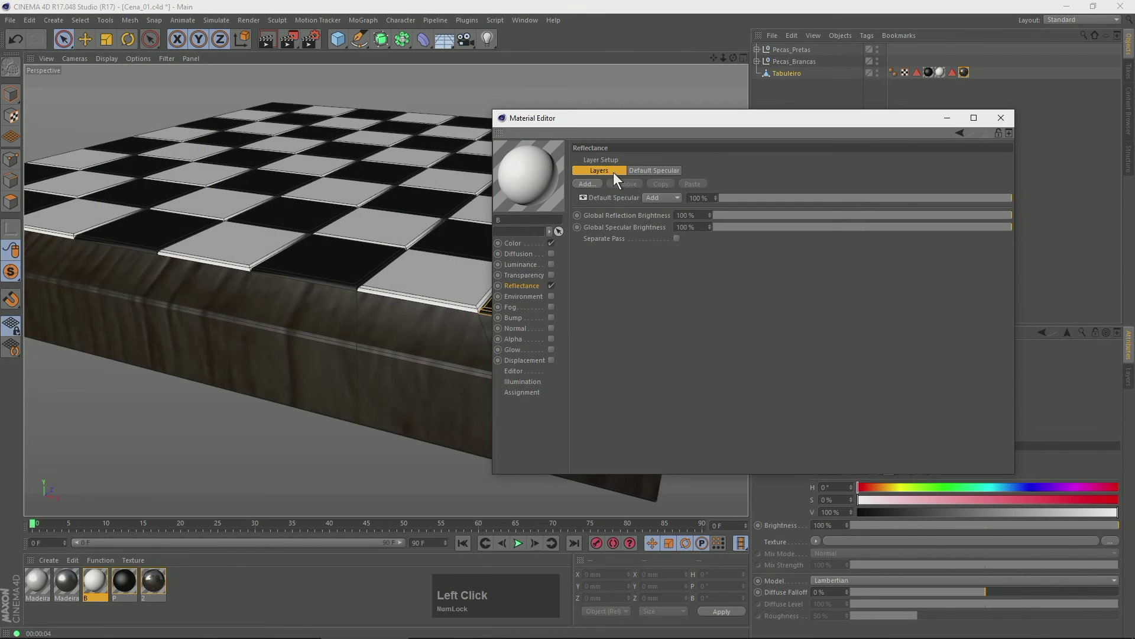
left_click(592, 186)
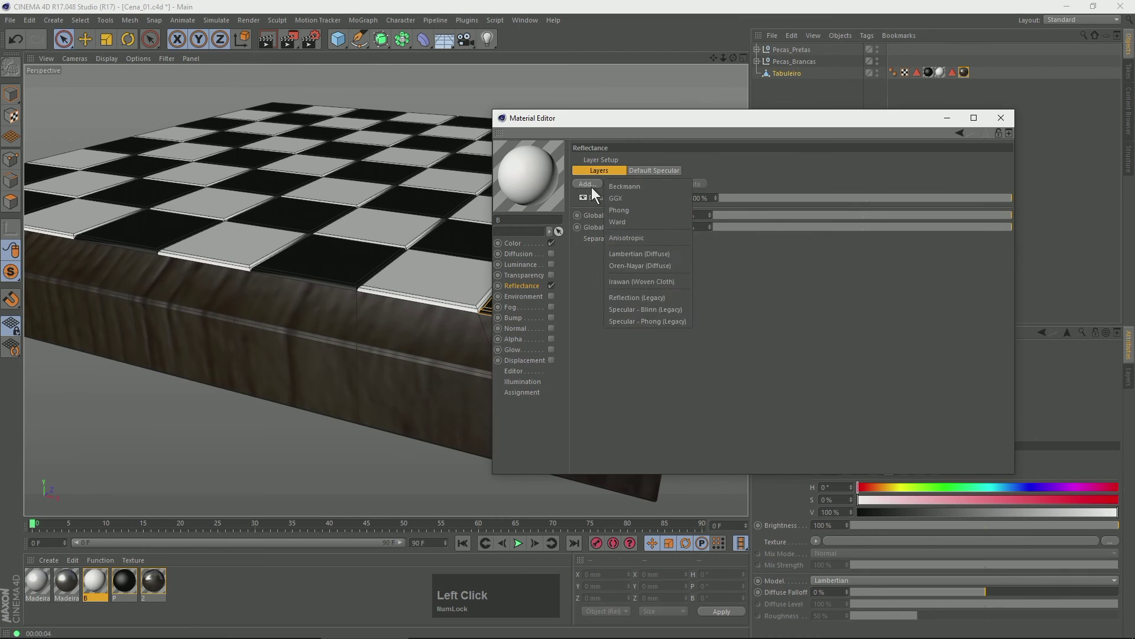
left_click(620, 198)
left_click_drag(861, 198, 854, 197)
left_click_drag(756, 197, 756, 197)
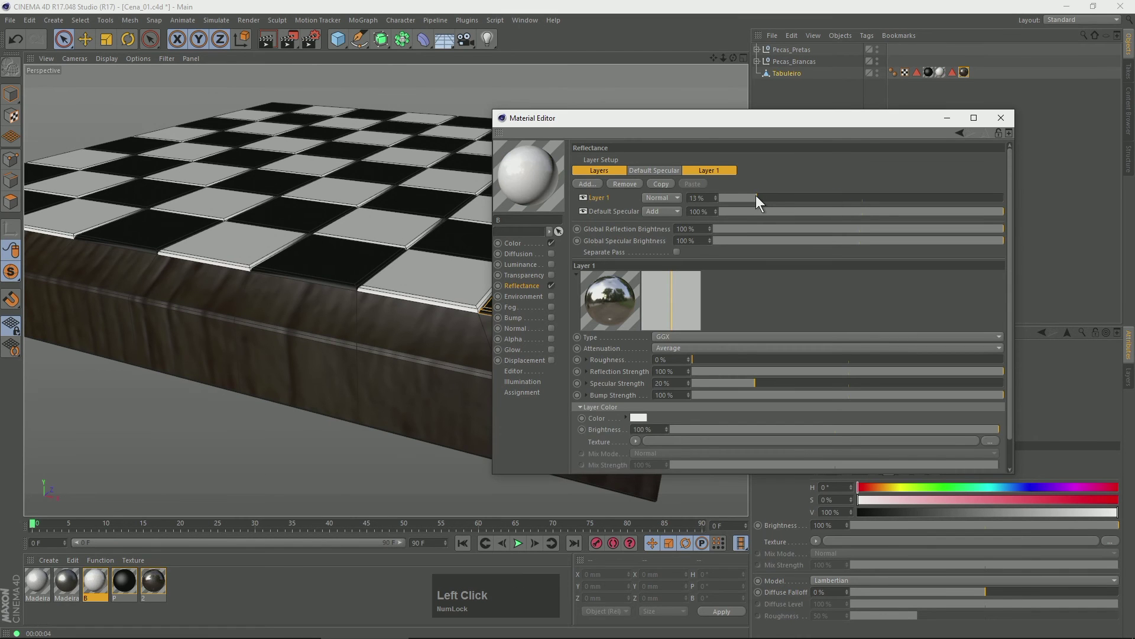
Try wrapping the Default Specular Layer Mask's wood image in a Fusion shader, and undo it
left_click(644, 169)
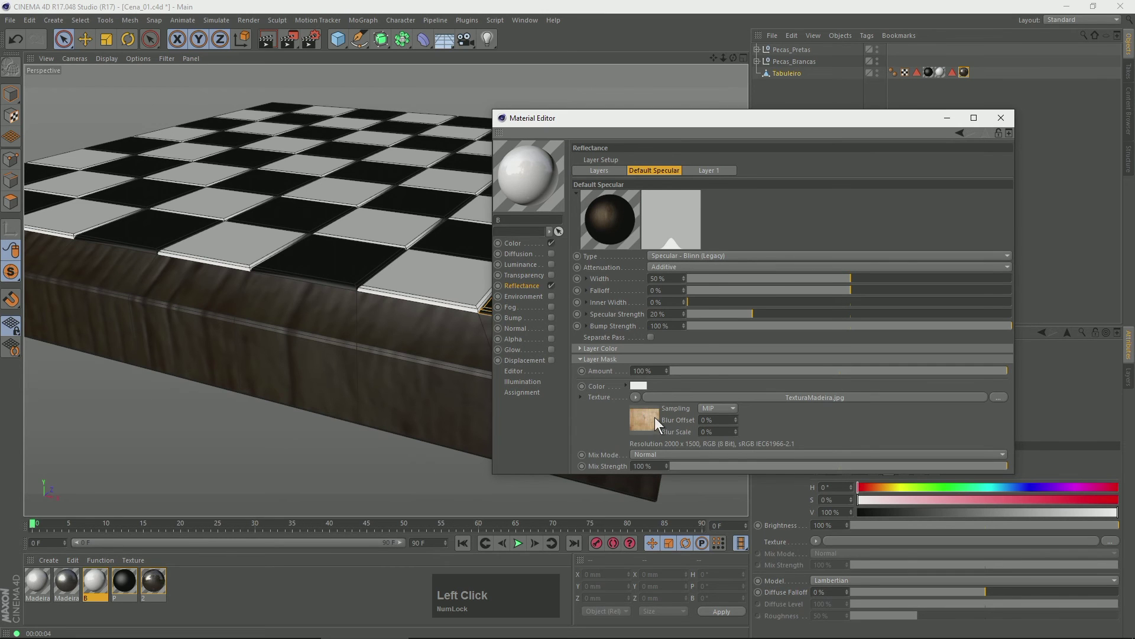
left_click(636, 397)
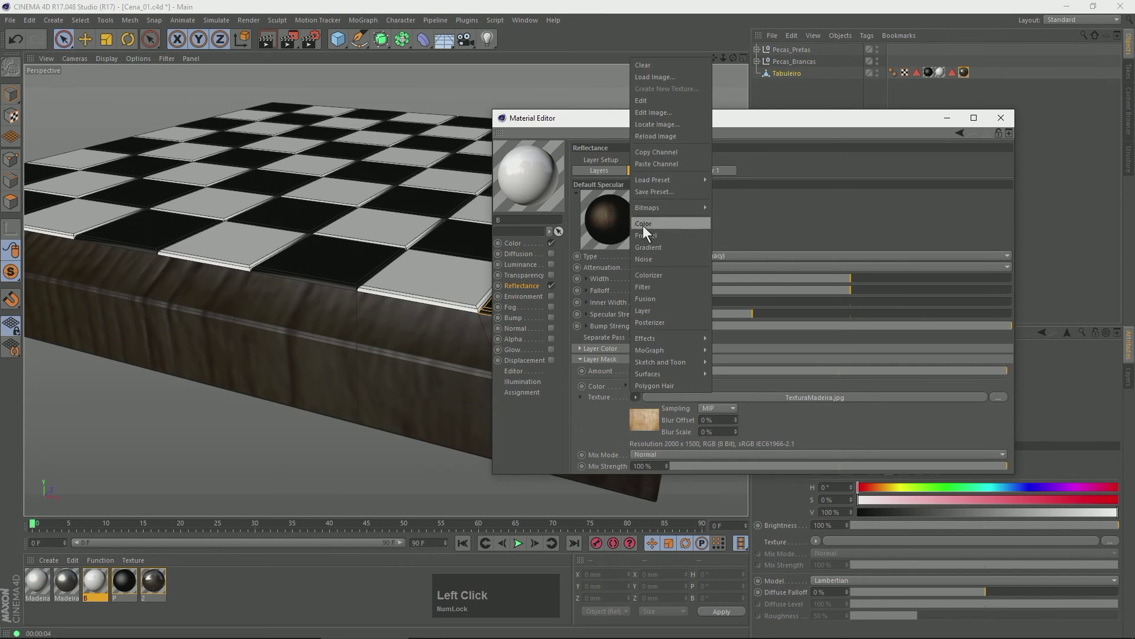
left_click(645, 299)
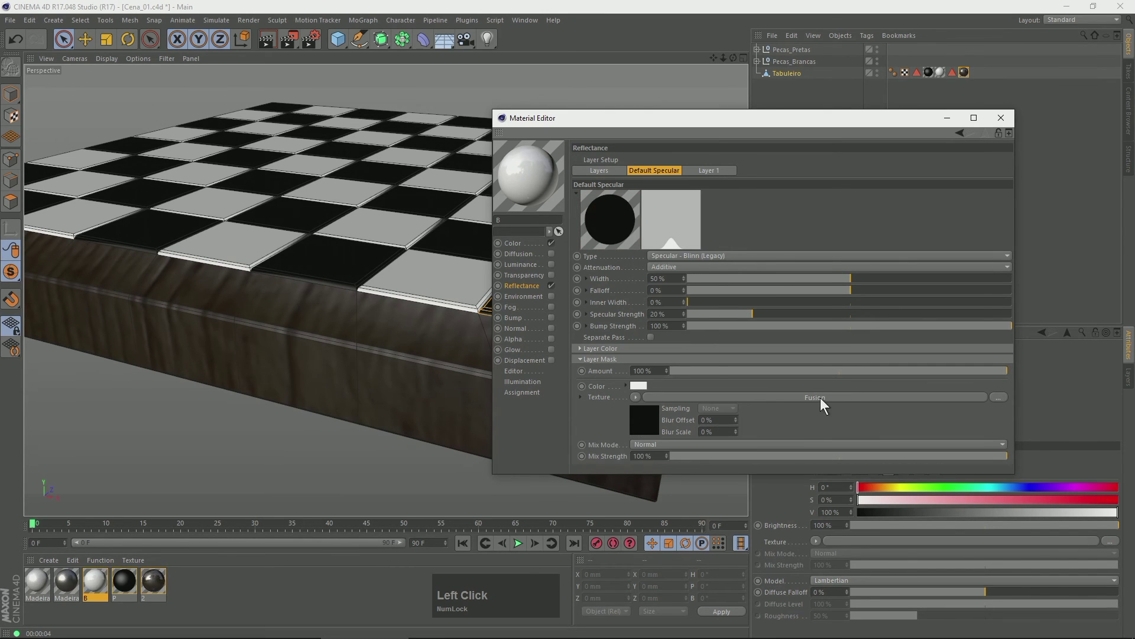
left_click(821, 397)
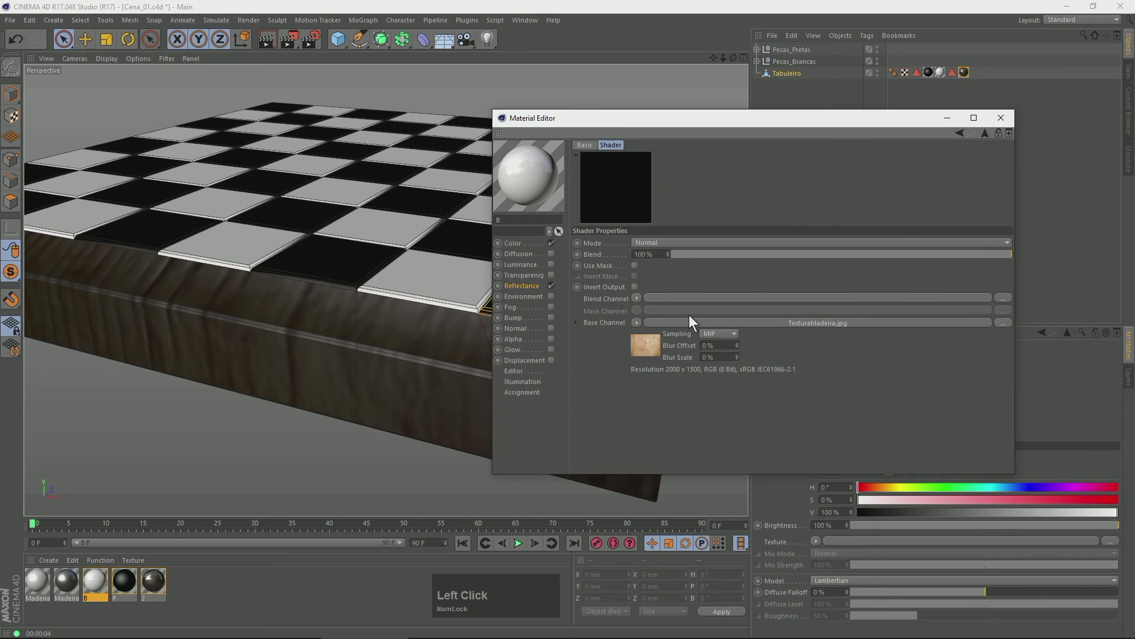
left_click(983, 135)
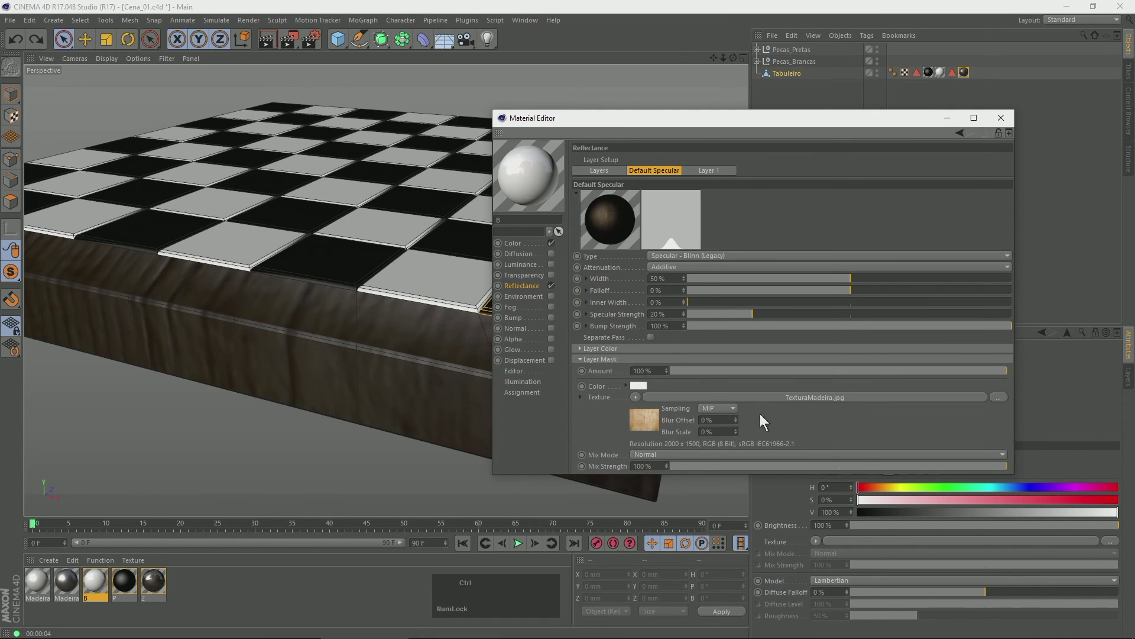
Wrap material B's Layer Mask wood image in a Filter shader with Saturation set to -100%
left_click(633, 397)
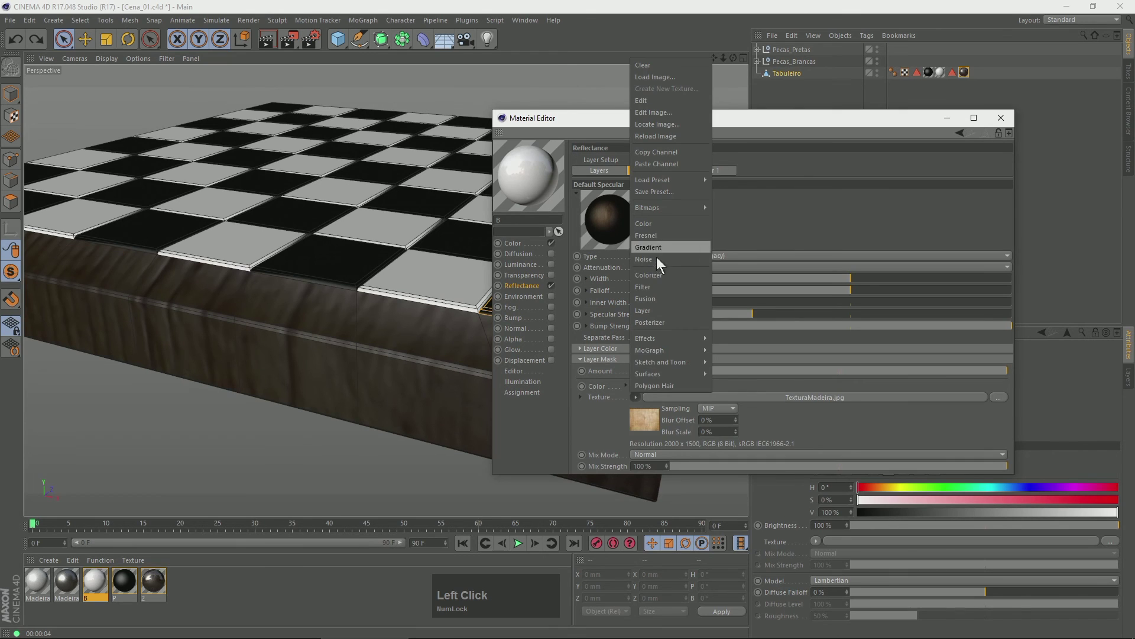
left_click(655, 285)
left_click(816, 396)
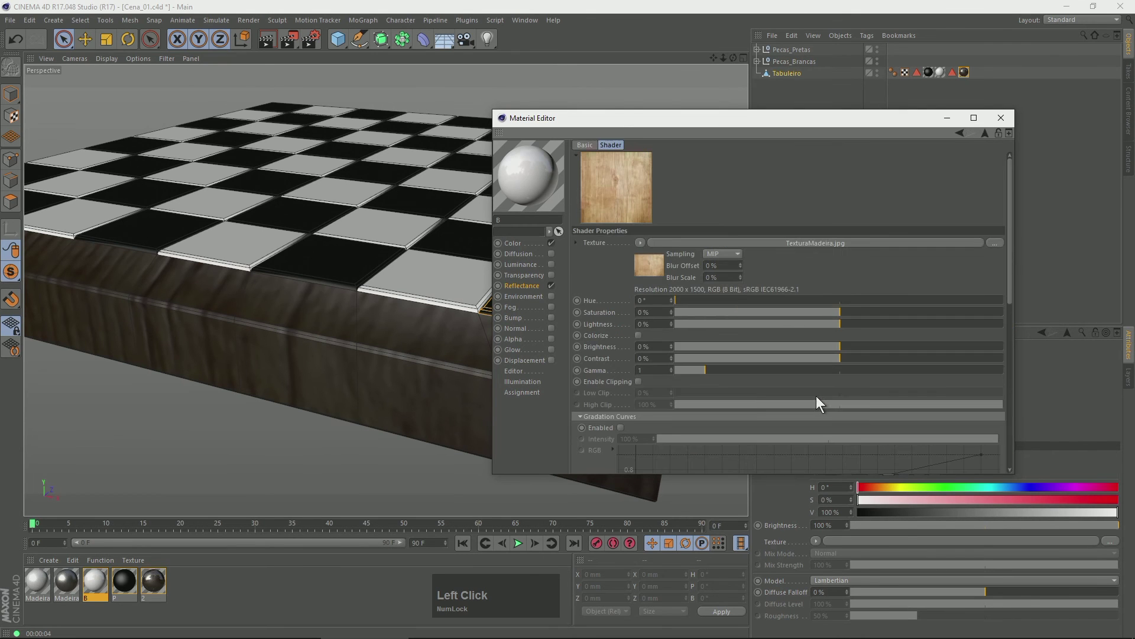
left_click_drag(747, 313, 614, 313)
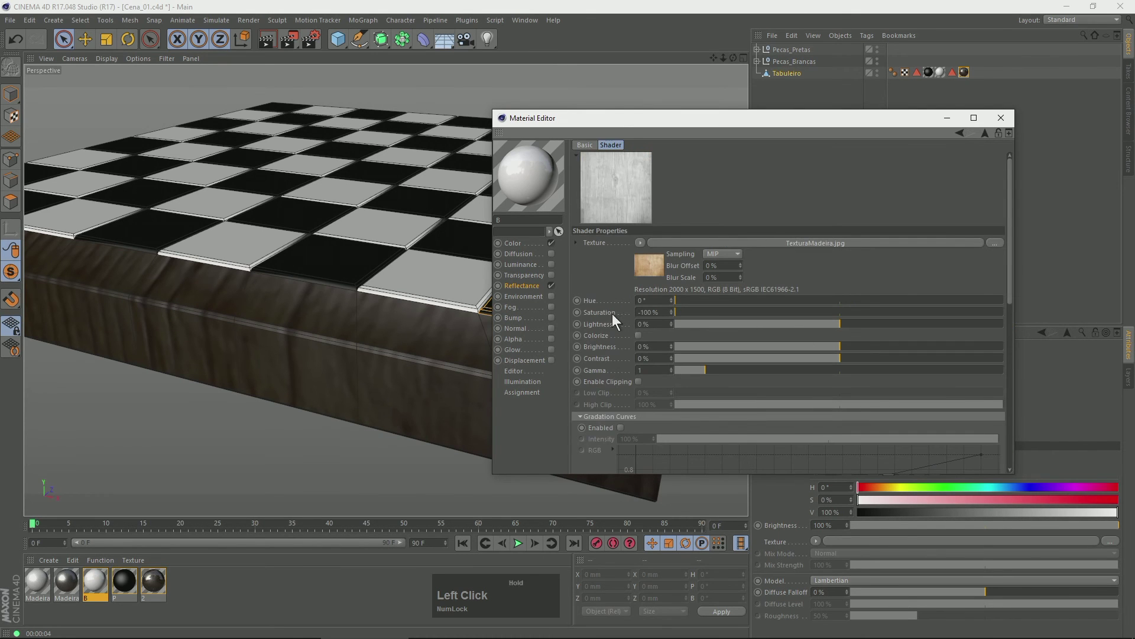
left_click(982, 138)
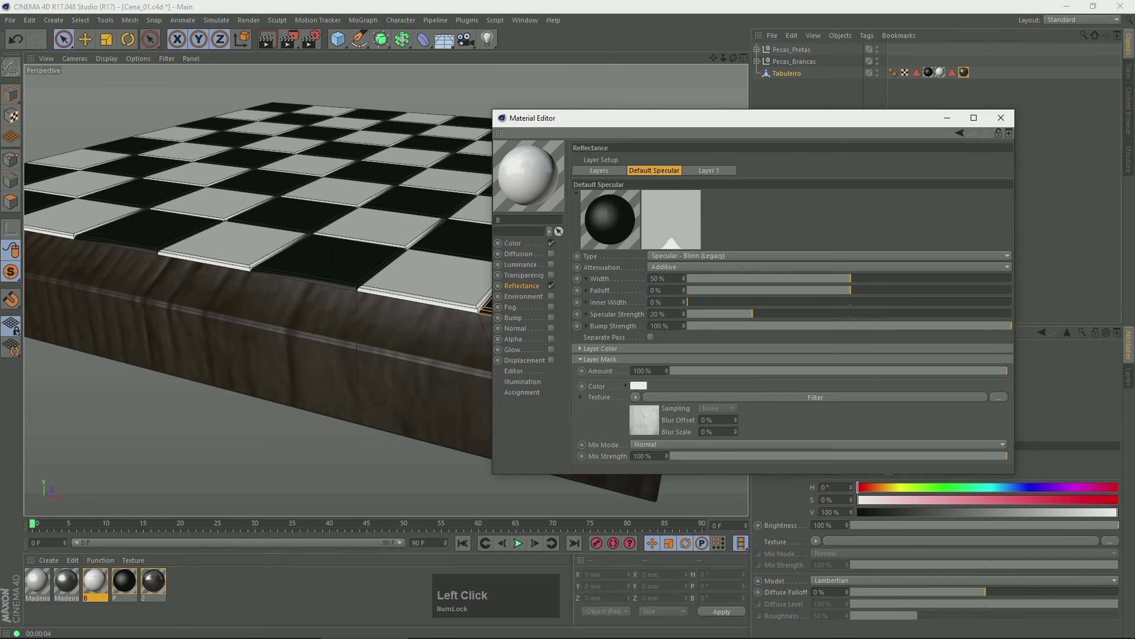
Enable material B's Bump channel and copy the Layer Mask's Filter shader into its texture
left_click(532, 244)
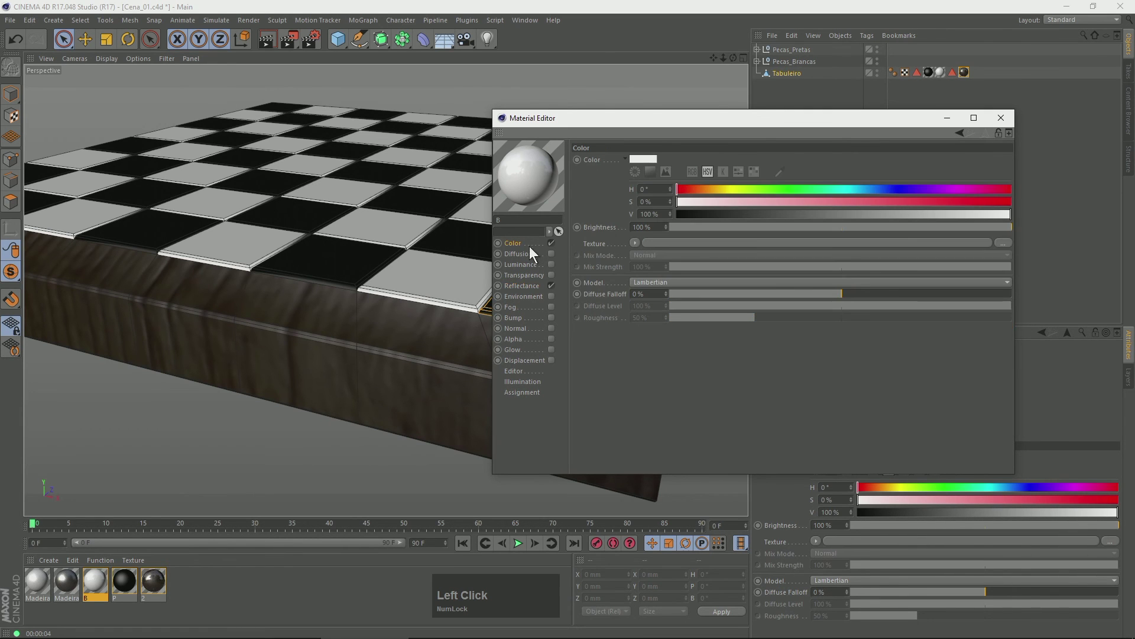
left_click(530, 286)
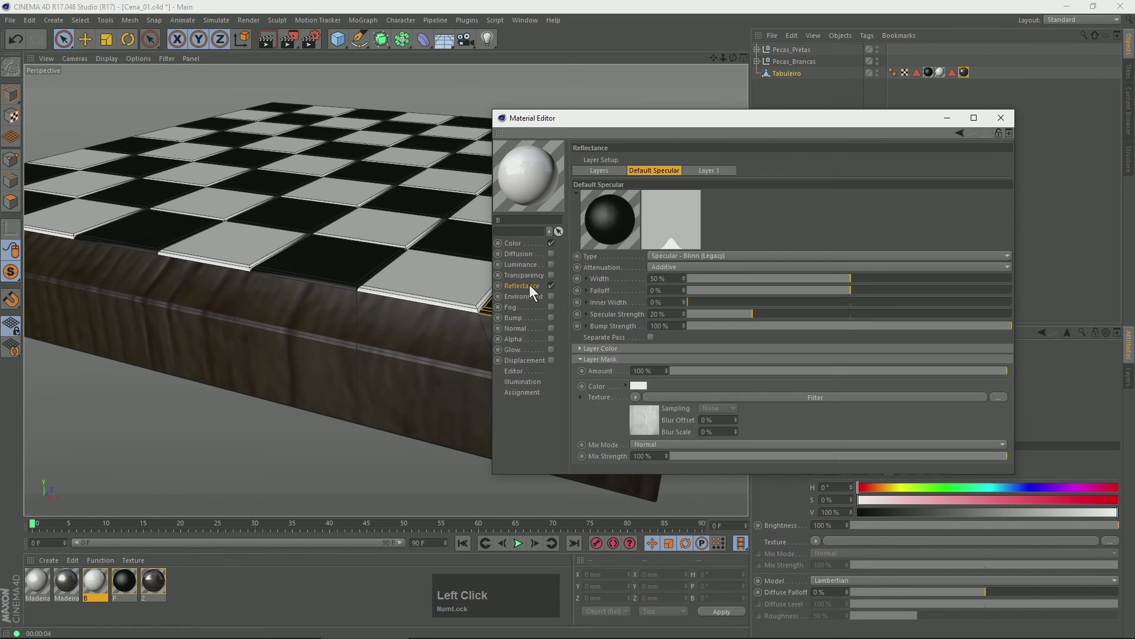
left_click(637, 396)
left_click(655, 152)
left_click(551, 317)
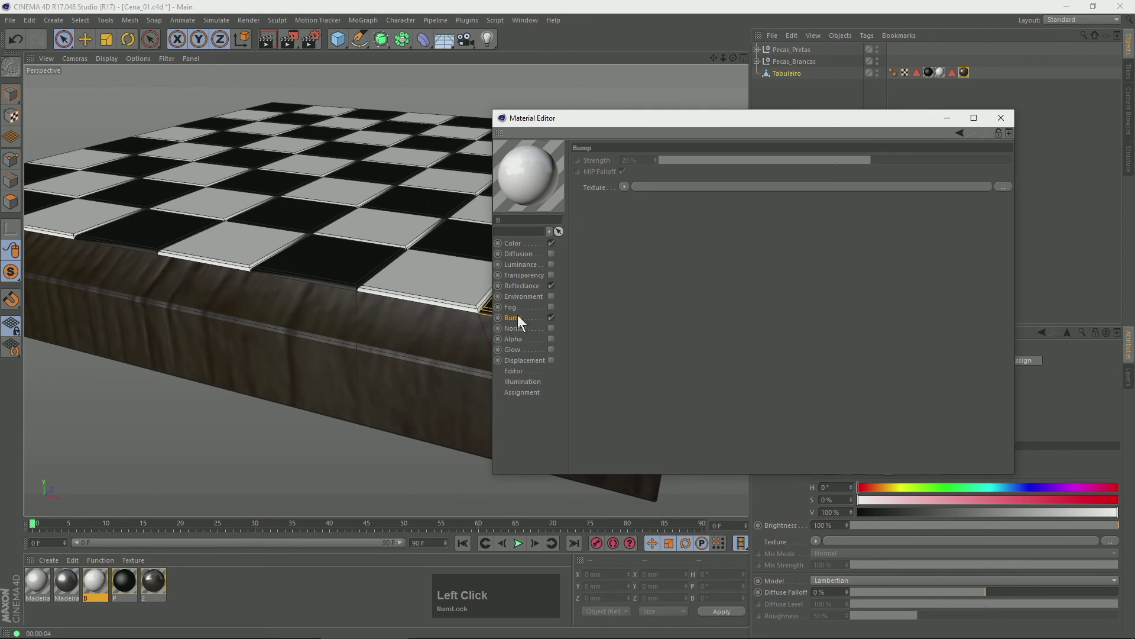
left_click(624, 187)
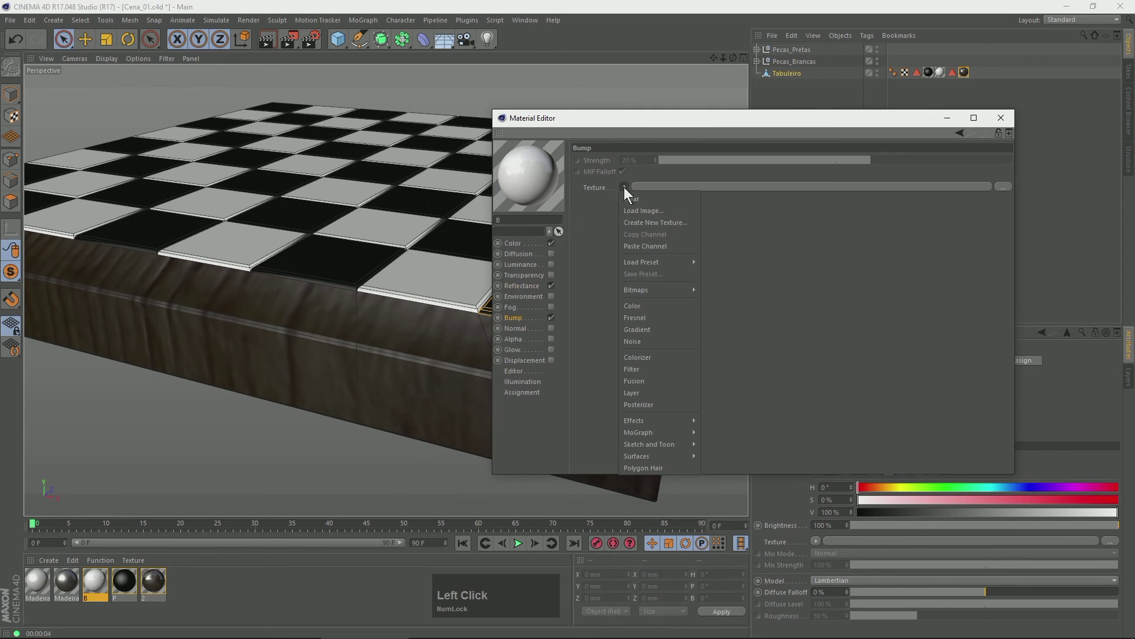
left_click(643, 246)
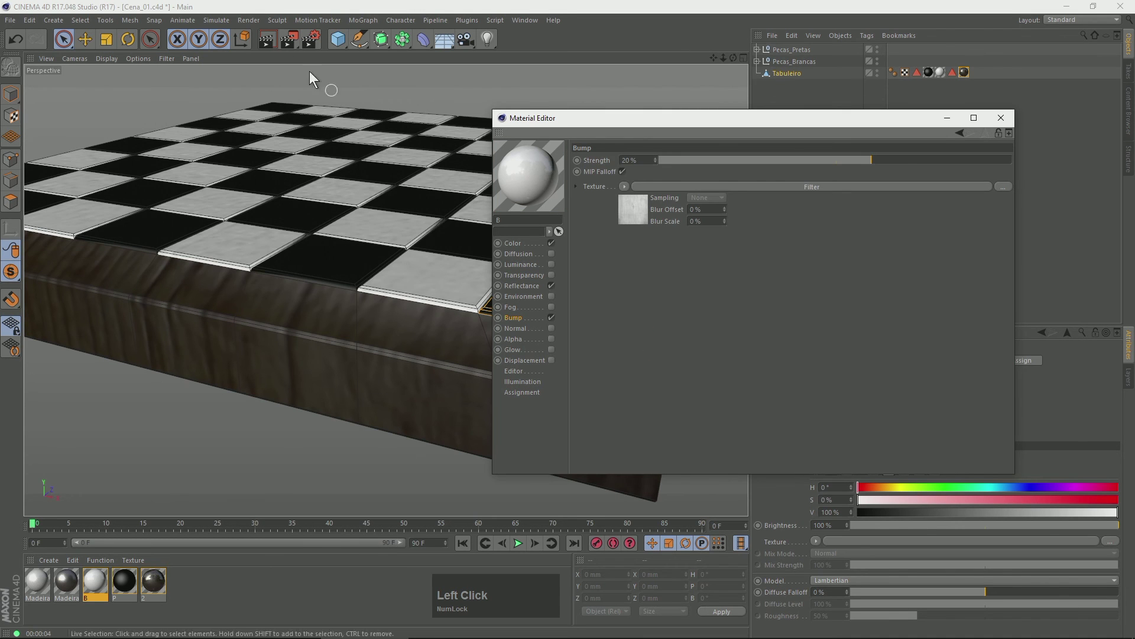
Set material B's Bump Strength to 7%, comparing viewport renders before and after, and close the Material Editor
left_click(268, 40)
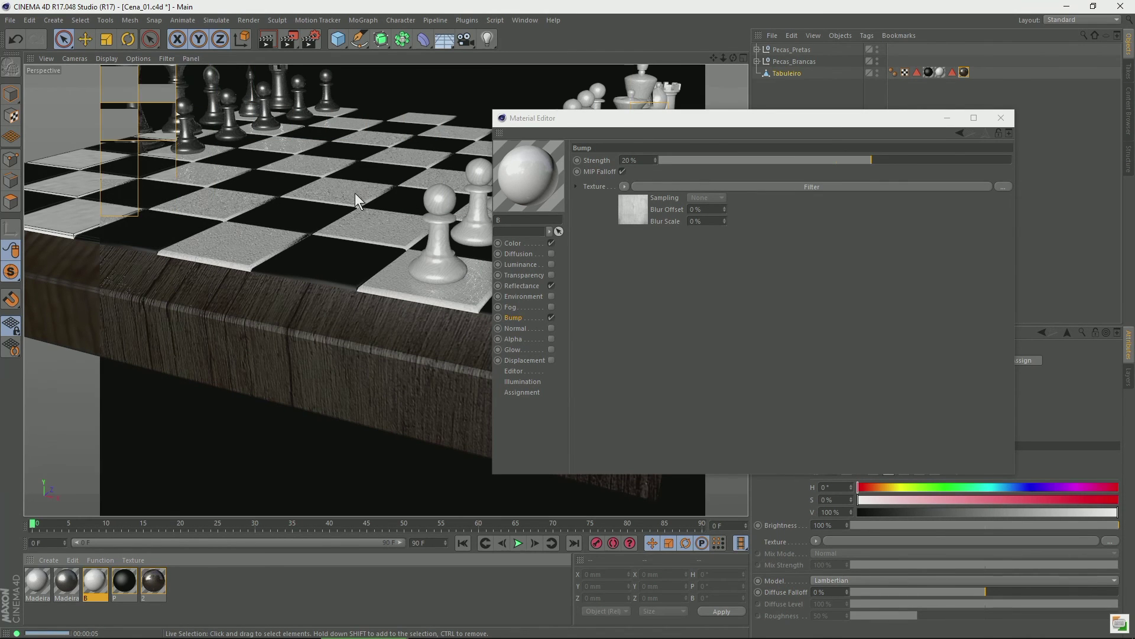
left_click_drag(854, 162, 849, 163)
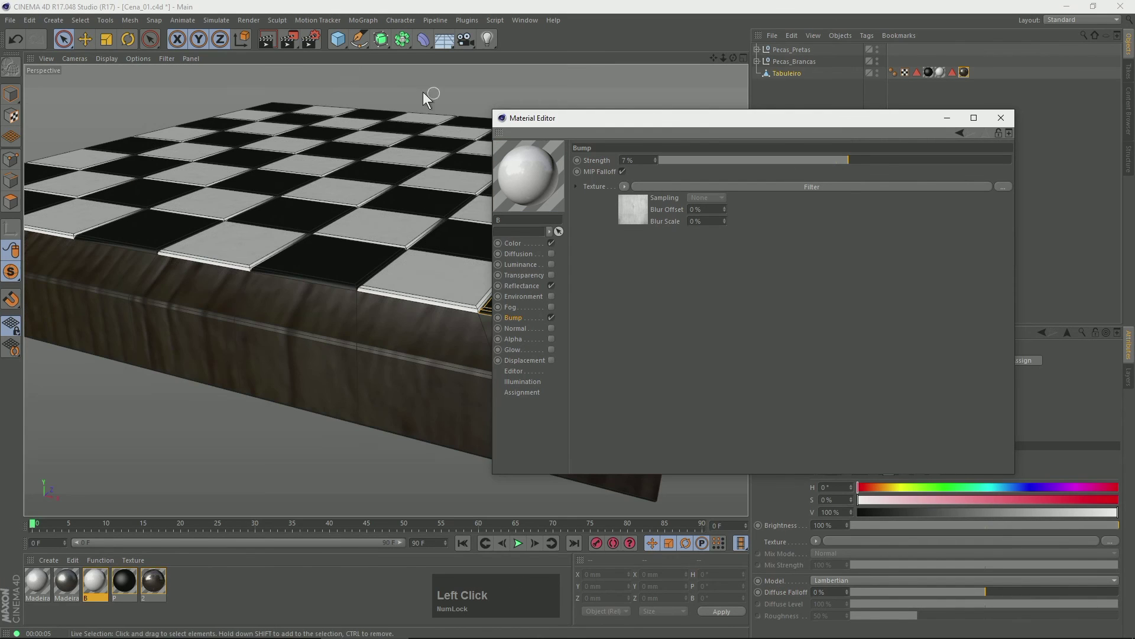
left_click(272, 41)
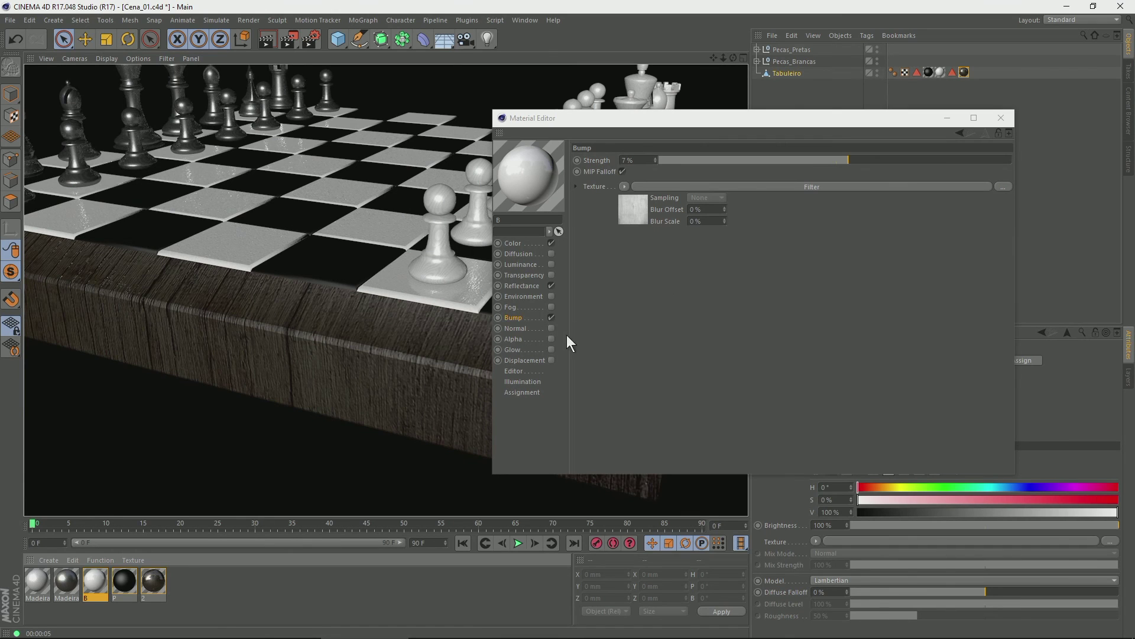
left_click(1003, 119)
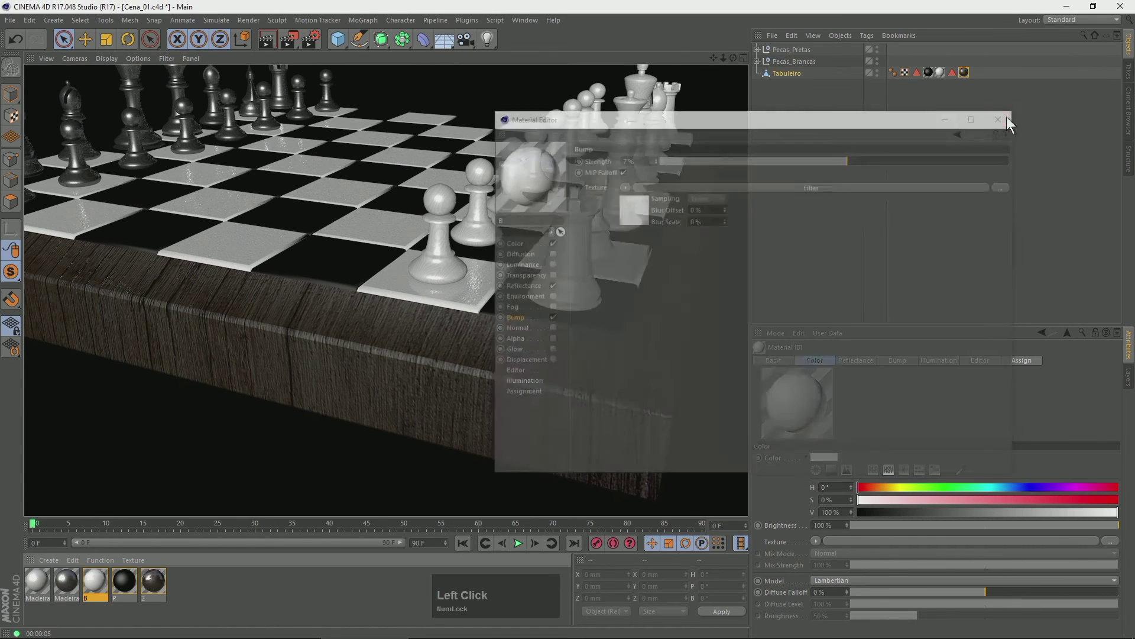
Duplicate material B, rename the copy P, and open the copy for editing
left_click_drag(95, 582, 111, 586, "ctrl")
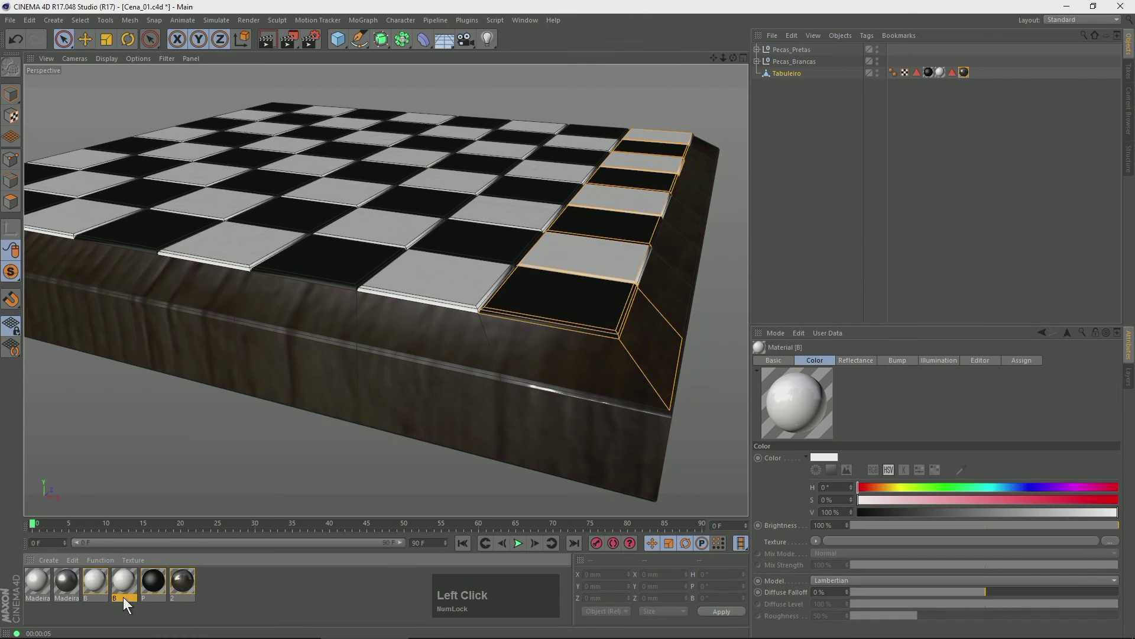
double_click(123, 597)
type("P")
key("Return")
double_click(122, 584)
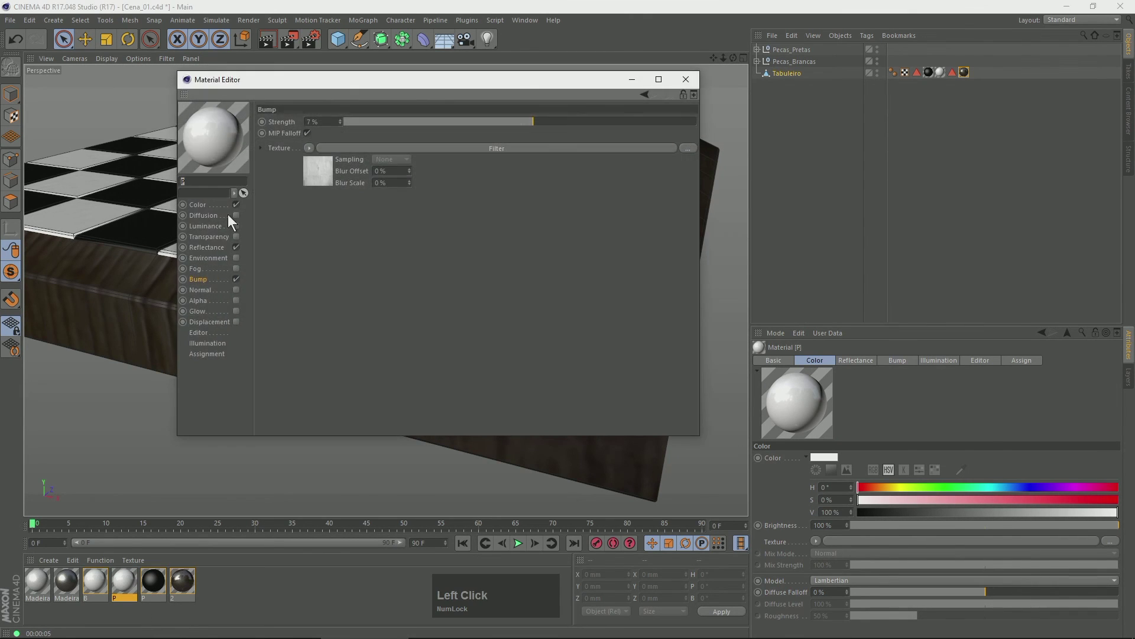
Set material P's colour to black with V at 0% and assign it to the board's black squares in place of their old material
left_click(208, 205)
left_click_drag(392, 175, 362, 176)
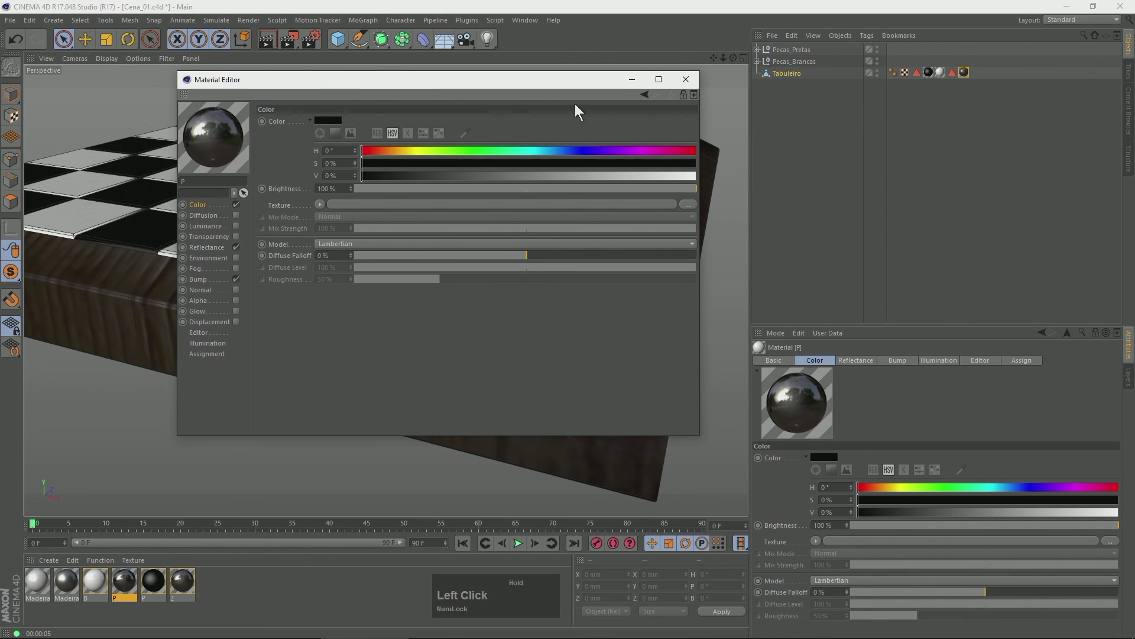
left_click(685, 79)
left_click_drag(125, 582, 928, 73)
Remove the unused materials from the scene and save the project file
left_click(100, 559)
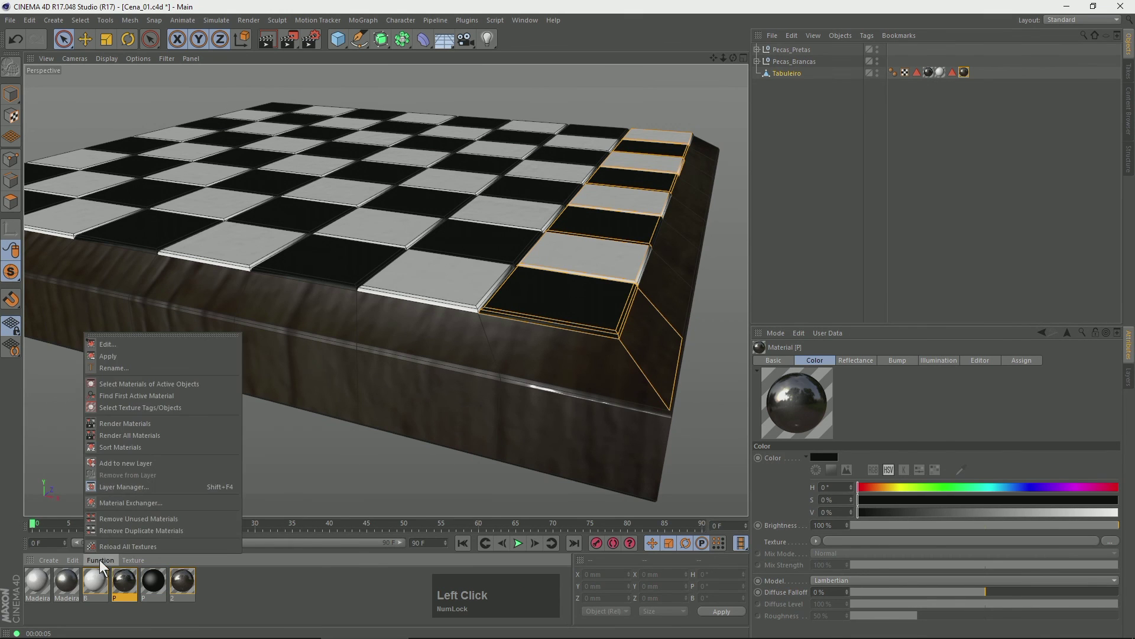
left_click(144, 518)
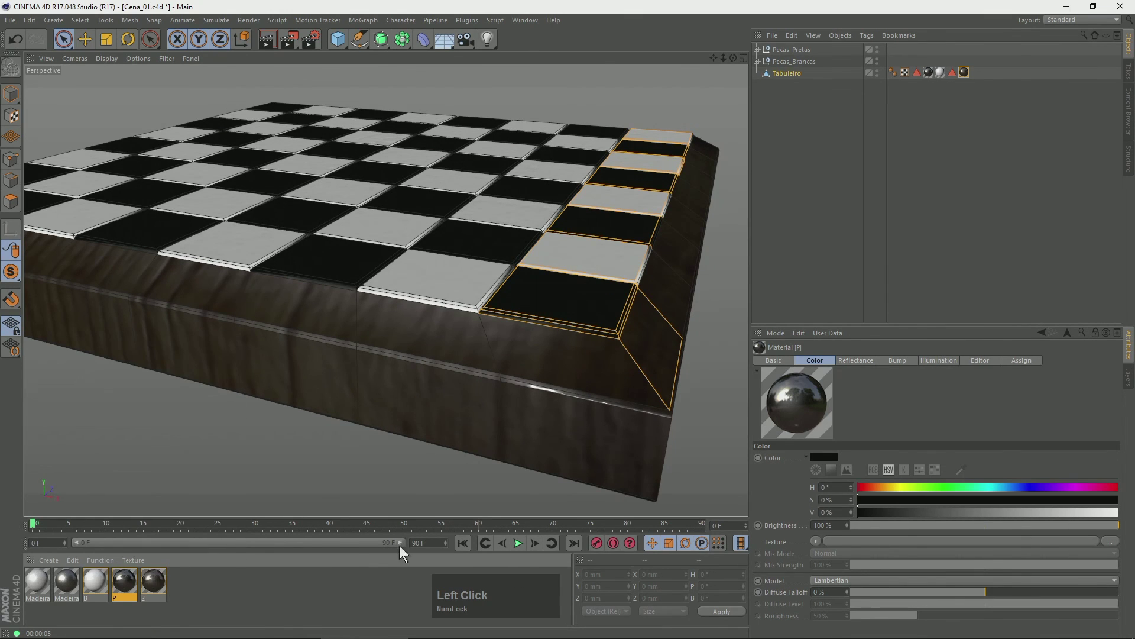
left_click(805, 251)
key("ctrl+s")
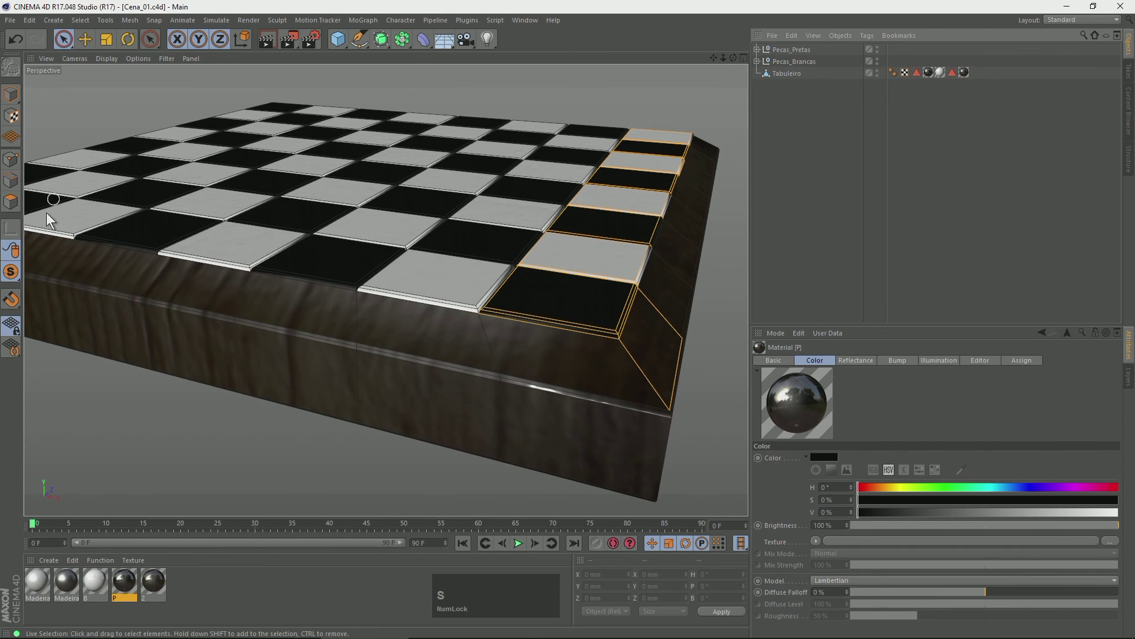
Turn off Viewport Solo to bring back the chess pieces and switch to Model mode
left_click_drag(10, 272, 73, 311)
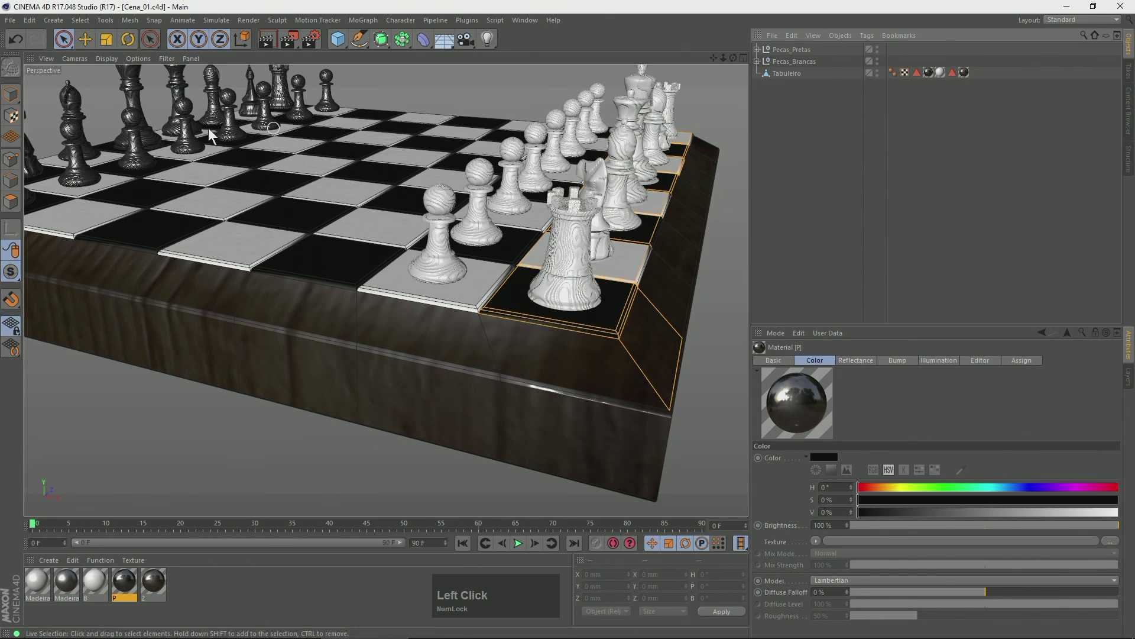
left_click(10, 95)
Render the viewport with the whole board in view and again close to the white pieces to examine the square materials
mouse_move(482, 146)
left_mouse_down("alt")
mouse_move(485, 162)
mouse_move(442, 175)
left_mouse_up("alt")
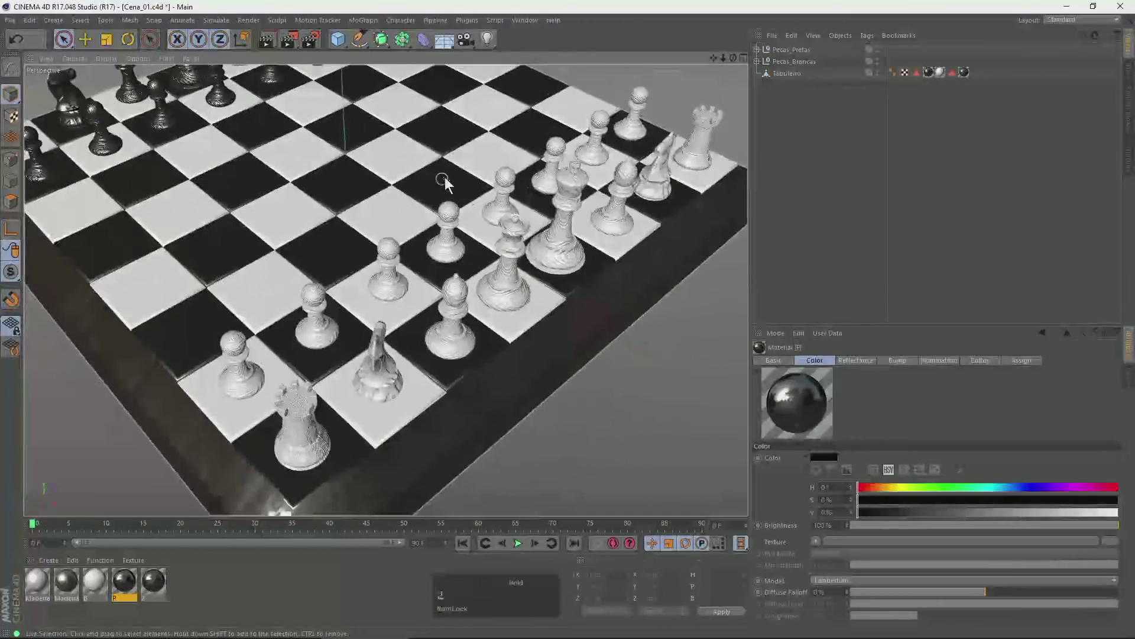
right_click_drag(442, 176, 371, 210, "alt")
left_click_drag(370, 209, 413, 245, "alt")
left_click(268, 39)
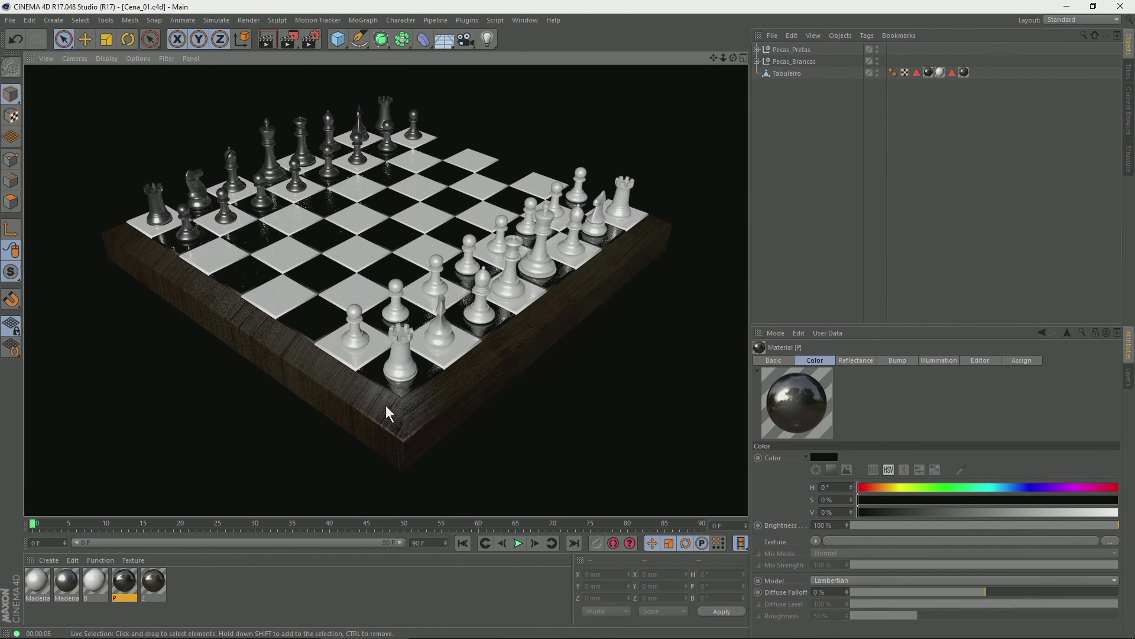
left_click(451, 281)
scroll(511, 317, "up", 5)
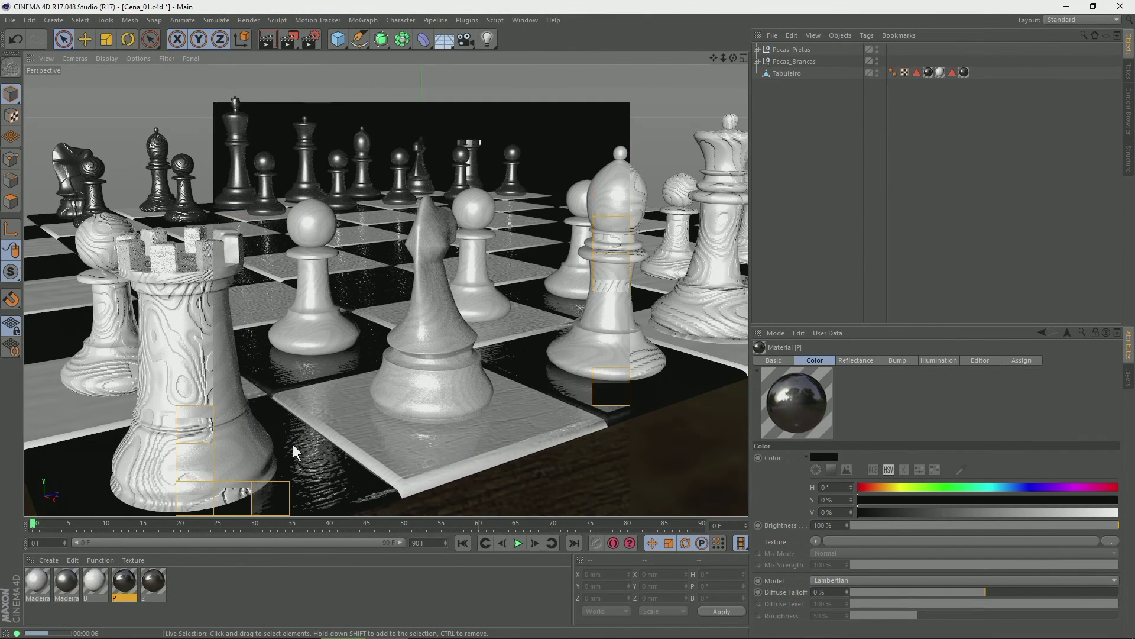
Open material B and set its Bump Strength to 2%
double_click(95, 583)
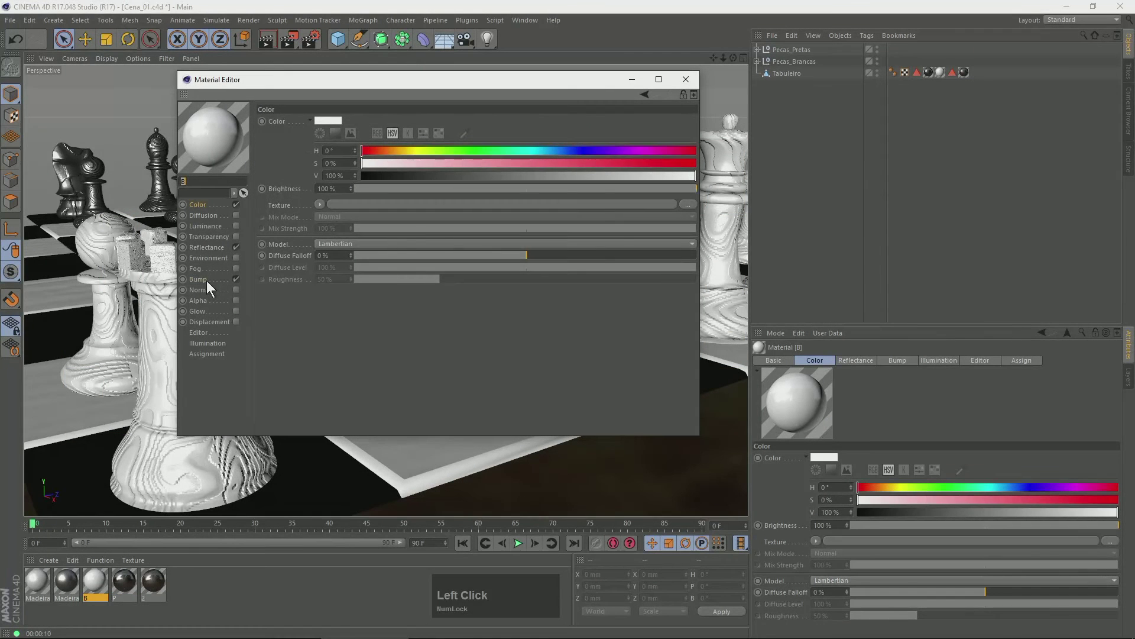
left_click(198, 279)
left_click_drag(324, 123, 272, 137)
type("2")
left_click(363, 311)
Set material P's Bump Strength to 2% as well and close the Material Editor
left_click(129, 580)
left_click(130, 582)
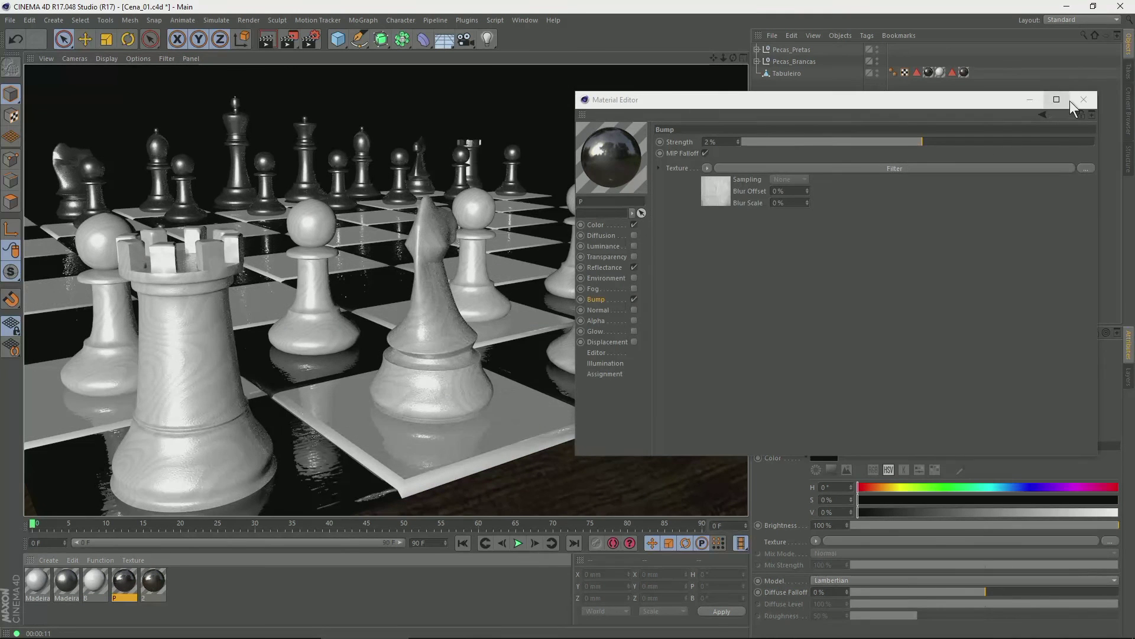
left_click(1072, 104)
mouse_move(541, 232)
left_mouse_down("alt")
mouse_move(424, 219)
mouse_move(552, 244)
mouse_move(464, 236)
mouse_move(466, 270)
mouse_move(459, 252)
left_mouse_up("alt")
key("1")
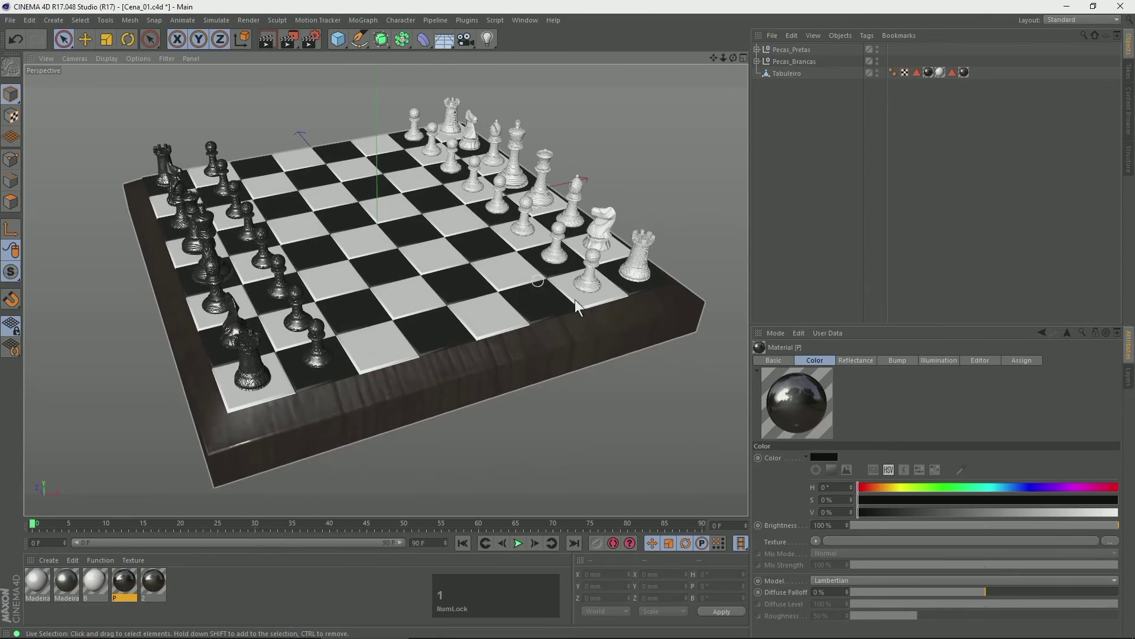